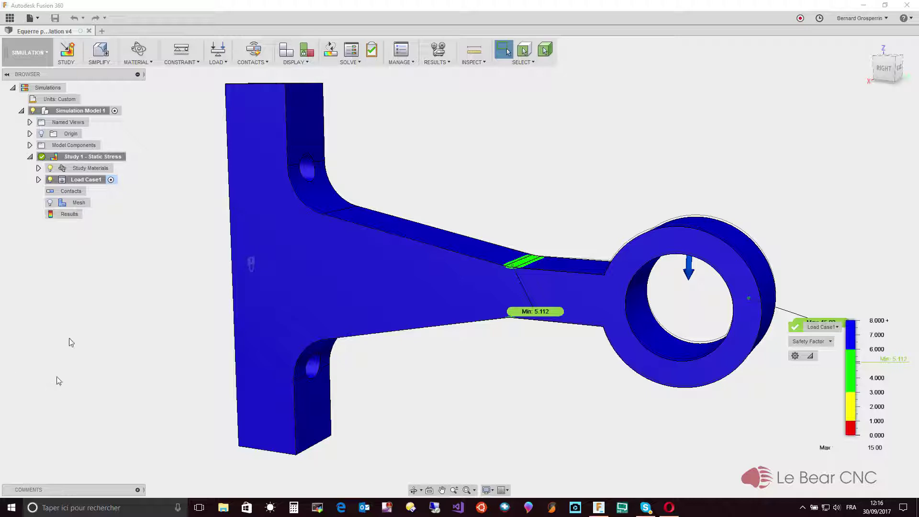
# Step: Switch from the Simulation to the Model workspace and examine the bracket's arm and ring
pyautogui.click(45, 54)
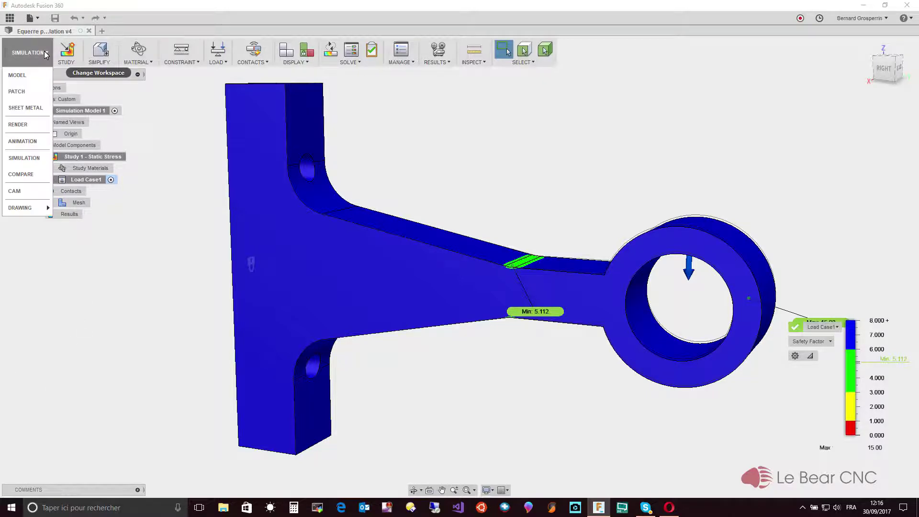
pyautogui.click(22, 75)
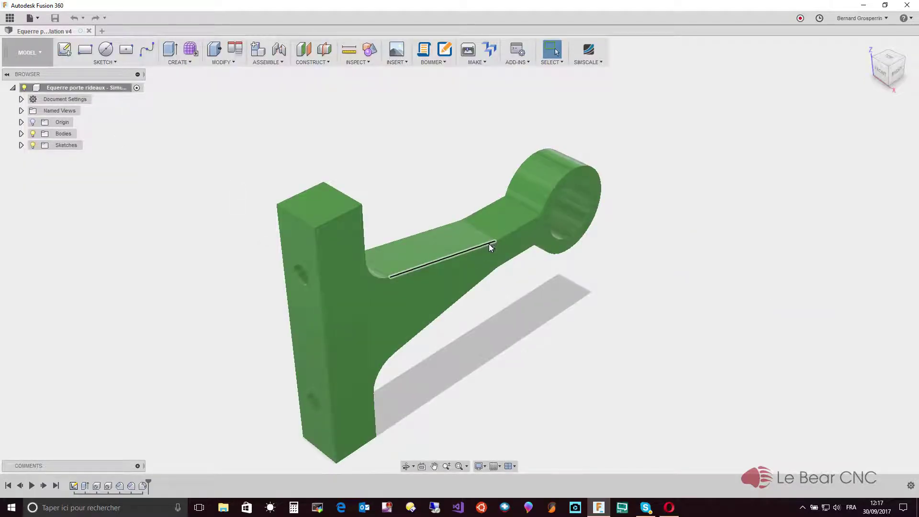
pyautogui.moveTo(491, 254)
pyautogui.keyDown('shift'); pyautogui.mouseDown(button='middle')
pyautogui.moveTo(488, 239)
pyautogui.moveTo(508, 296)
pyautogui.moveTo(498, 251)
pyautogui.mouseUp(button='middle'); pyautogui.keyUp('shift')
pyautogui.scroll(5, 504, 268)
pyautogui.scroll(-5, 504, 266)
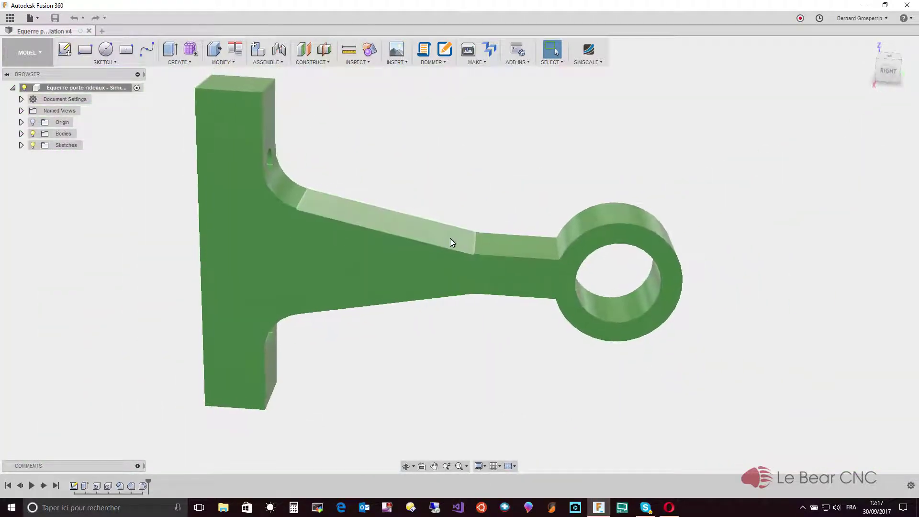
pyautogui.scroll(2, 450, 238)
pyautogui.keyDown('shift'); pyautogui.moveTo(450, 237); pyautogui.dragTo(450, 232, button='middle'); pyautogui.keyUp('shift')
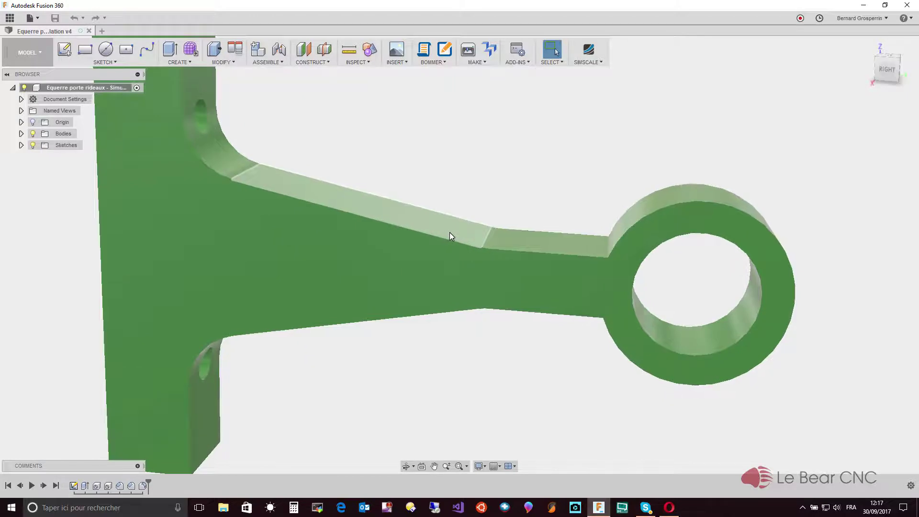
pyautogui.scroll(-4, 449, 231)
pyautogui.scroll(1, 444, 241)
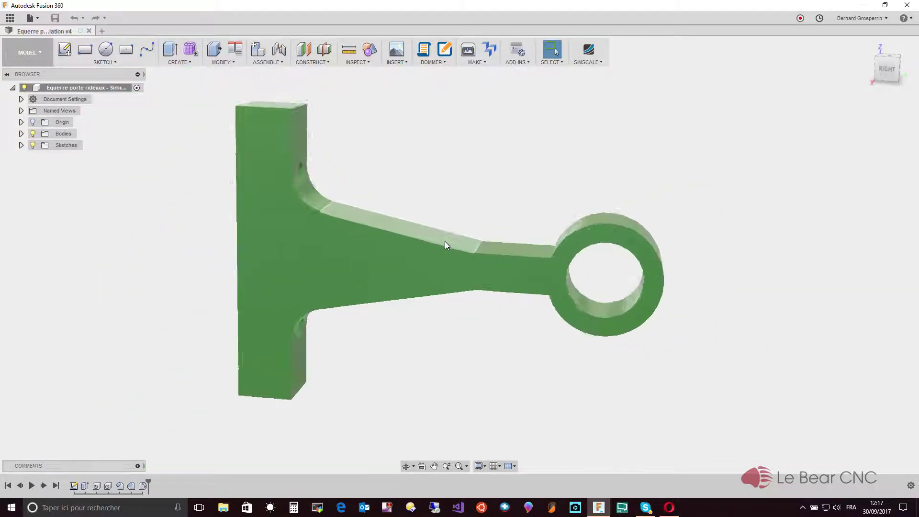
pyautogui.scroll(3, 445, 245)
pyautogui.scroll(-5, 445, 245)
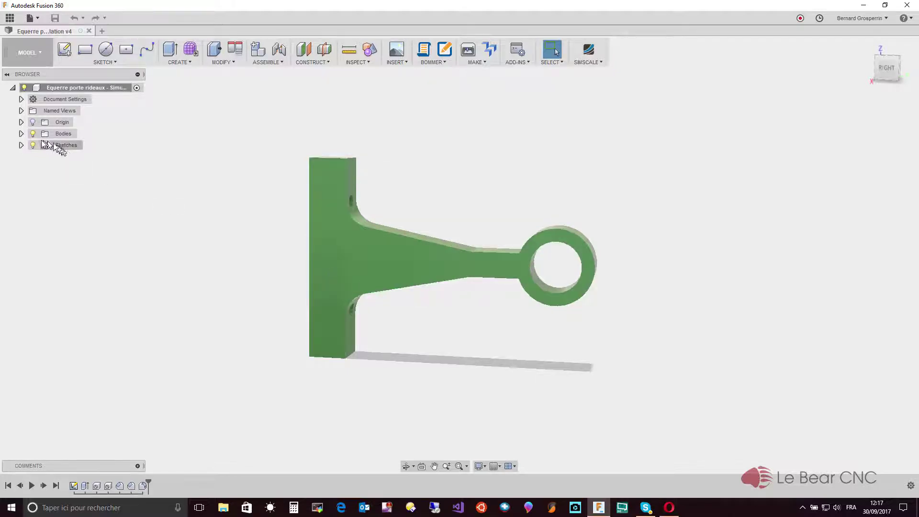
# Step: Check the physical properties of Body1, including its mass and volume, before modifying the bracket
pyautogui.click(21, 134)
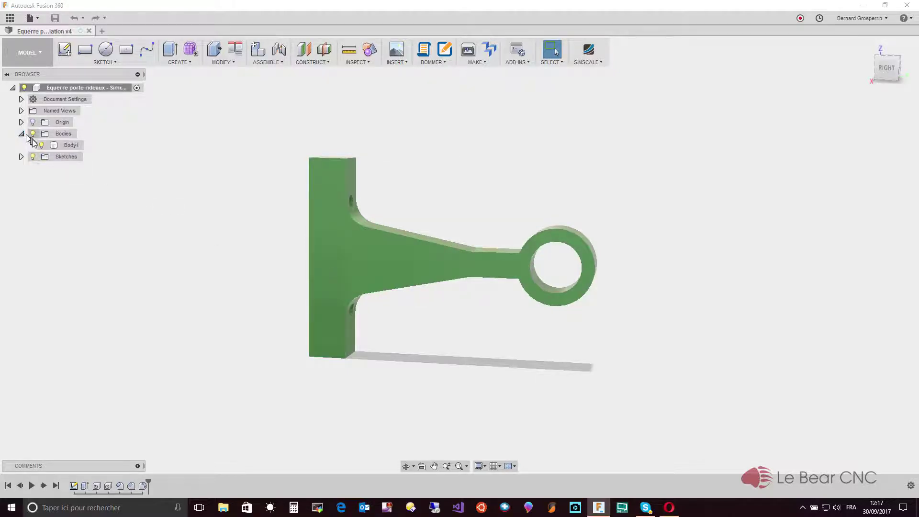
pyautogui.rightClick(62, 145)
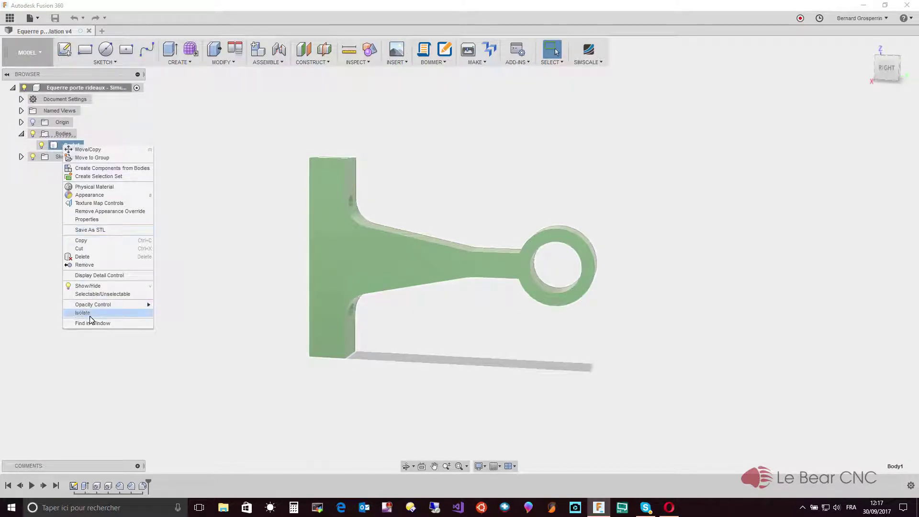
pyautogui.click(98, 220)
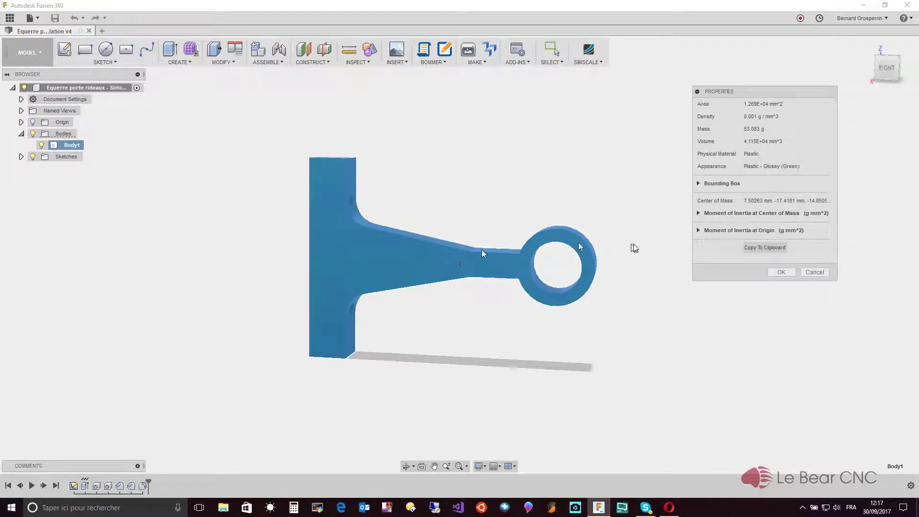
pyautogui.moveTo(784, 96); pyautogui.dragTo(789, 103)
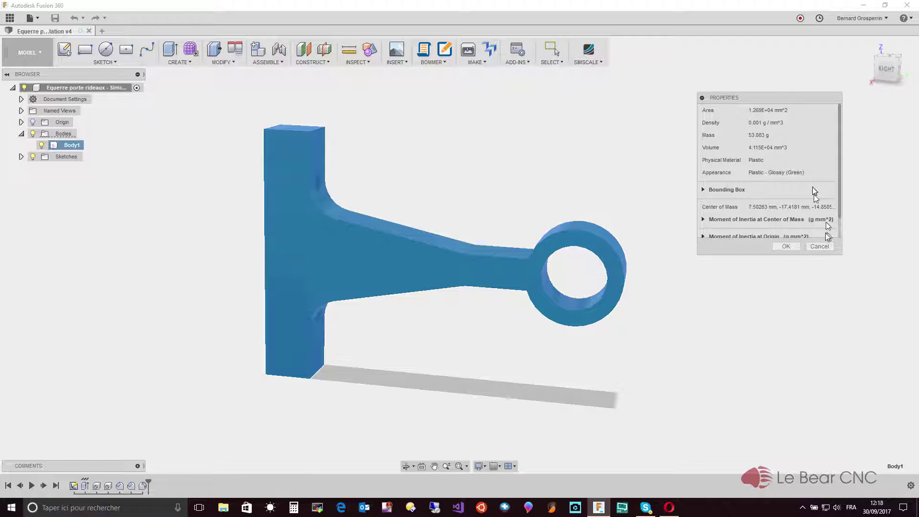
pyautogui.click(786, 246)
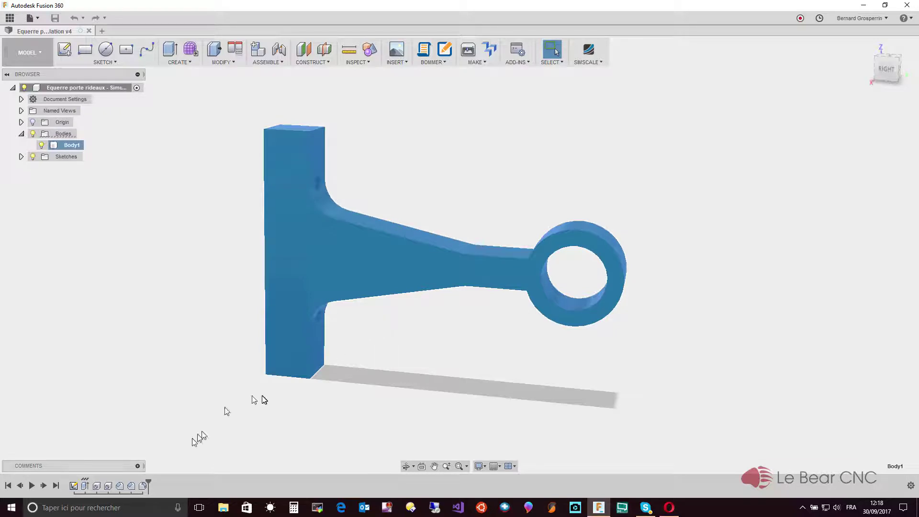
# Step: Edit the chamfer on the upper side of the bracket's arm, setting its first distance to 68 mm
pyautogui.click(120, 486)
pyautogui.rightClick(120, 486)
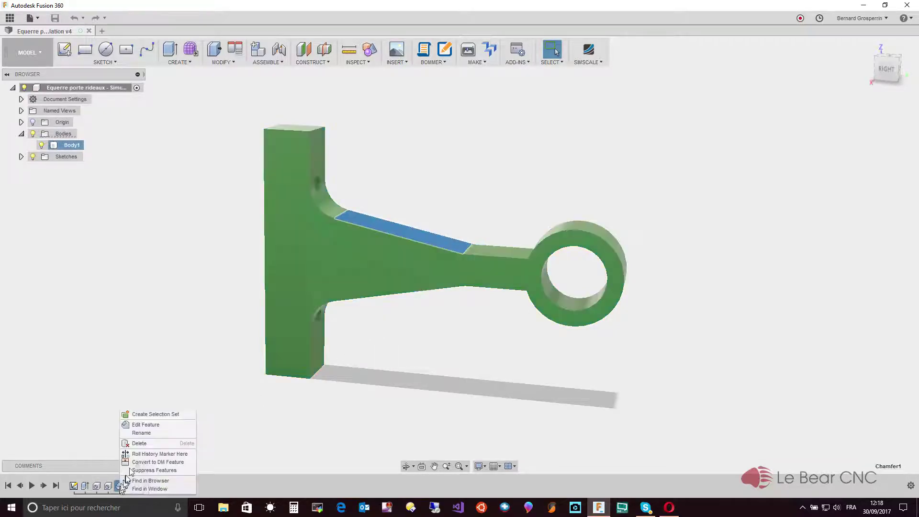
pyautogui.click(148, 426)
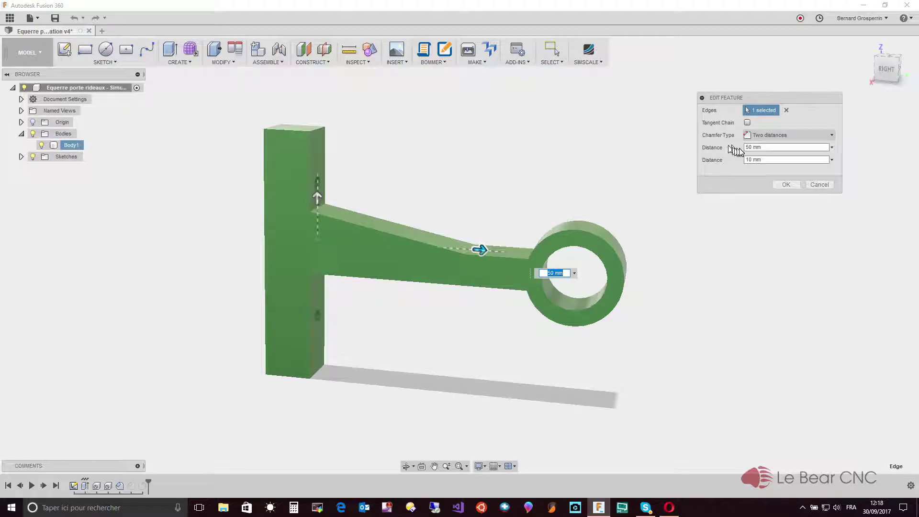
pyautogui.moveTo(753, 147); pyautogui.dragTo(741, 148)
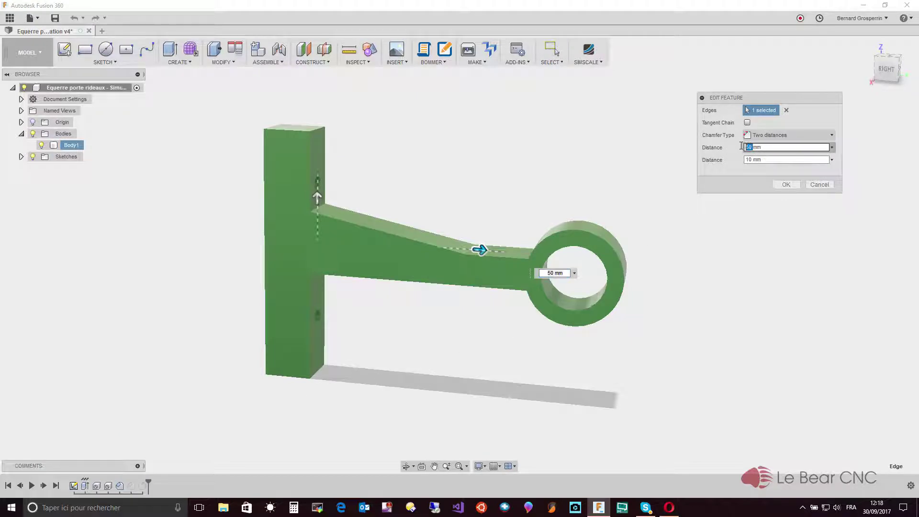
pyautogui.write('62')
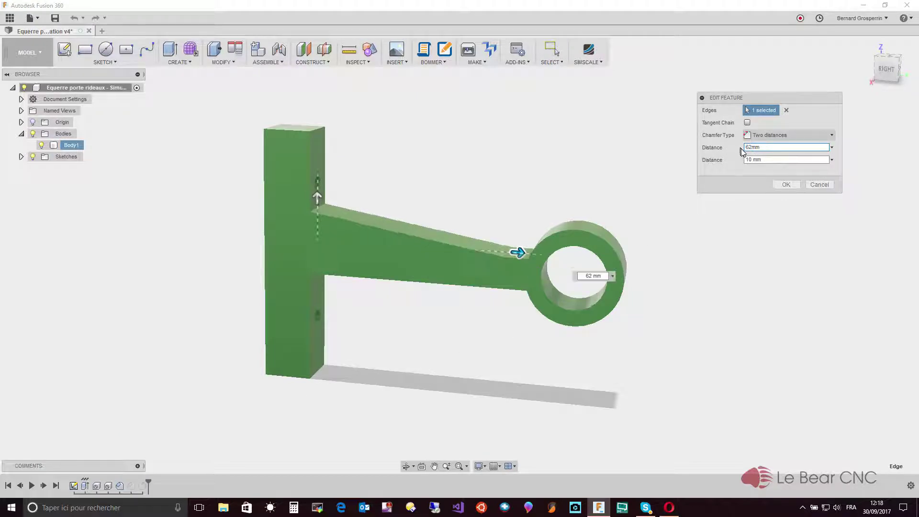
pyautogui.click(787, 186)
pyautogui.scroll(6, 666, 277)
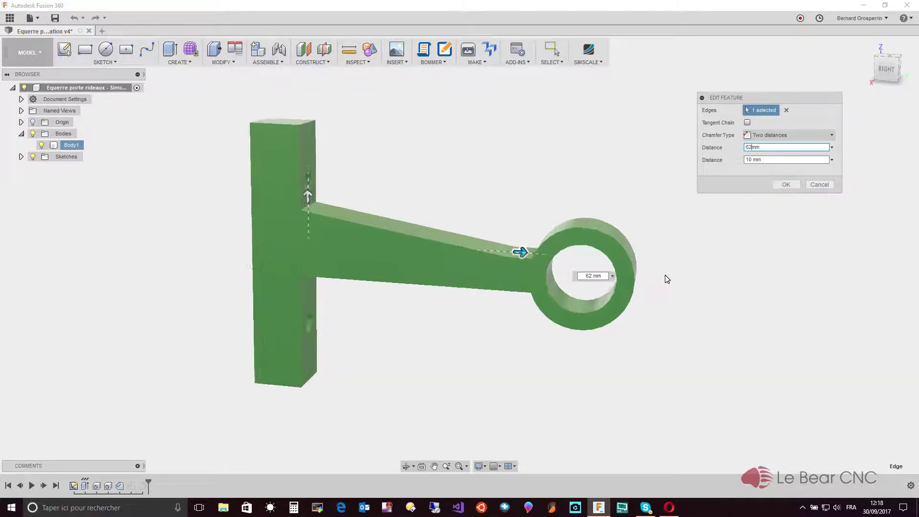
pyautogui.scroll(-6, 665, 274)
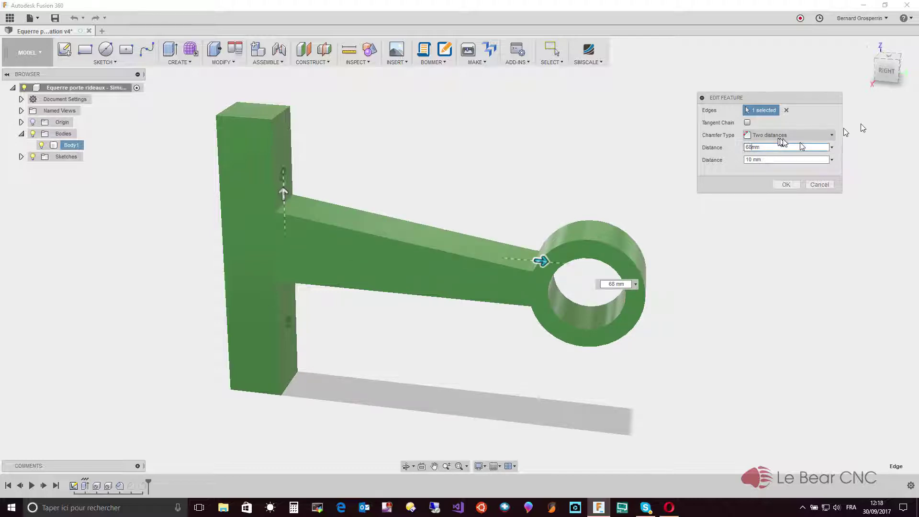
pyautogui.click(786, 185)
# Step: Edit the chamfer on the underside of the bracket's arm, setting its second distance to 68 mm
pyautogui.scroll(-5, 729, 211)
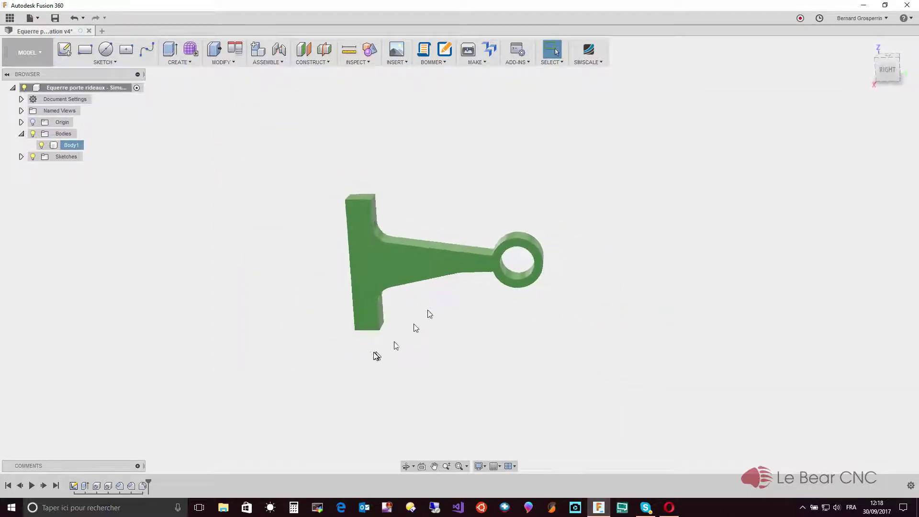
pyautogui.click(129, 487)
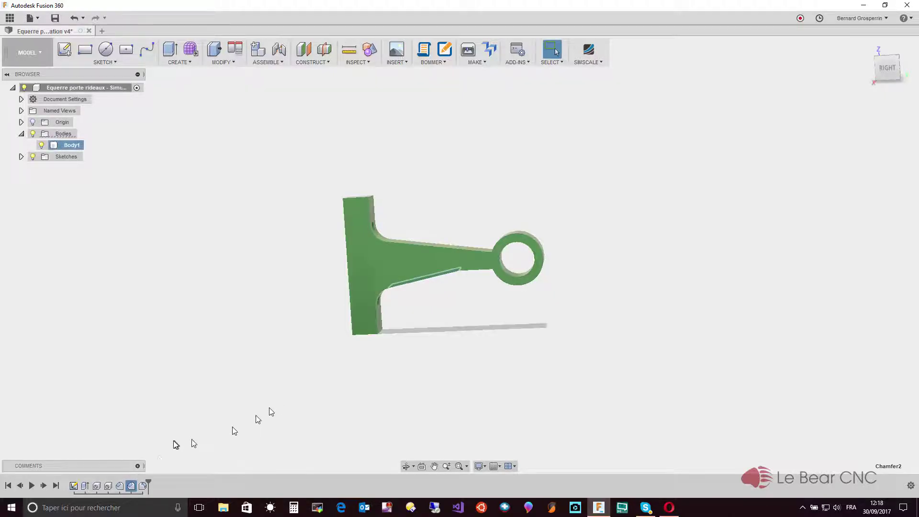
pyautogui.rightClick(131, 480)
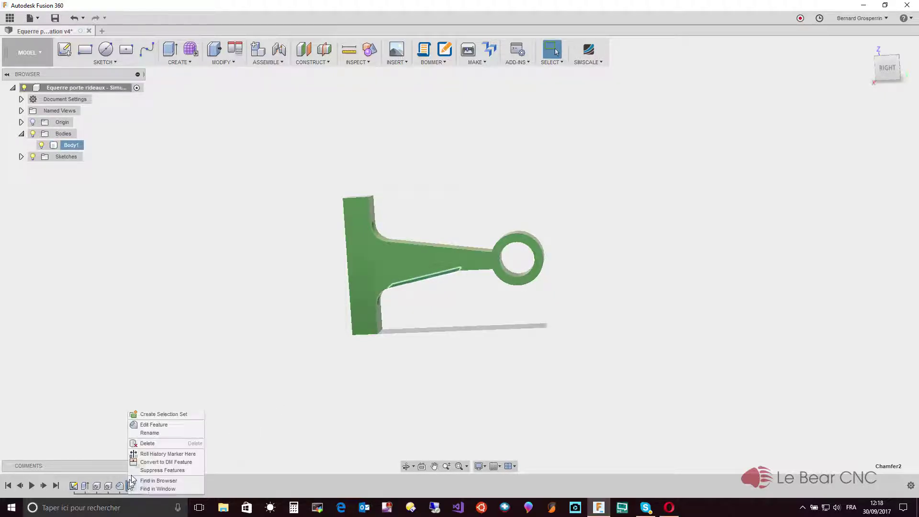
pyautogui.click(154, 424)
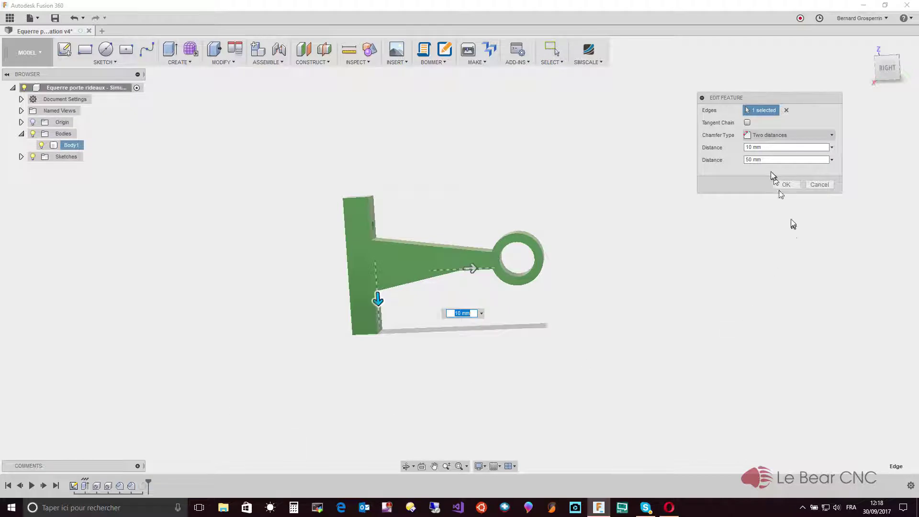
pyautogui.doubleClick(748, 159)
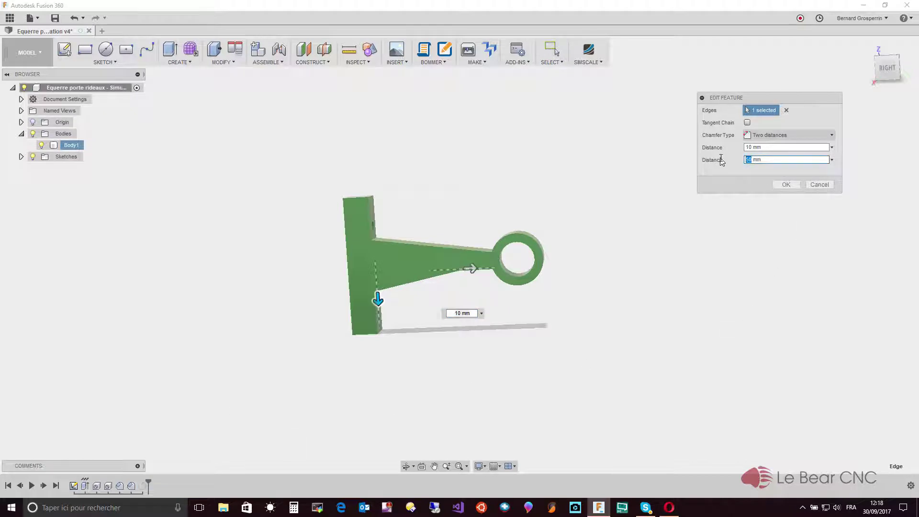
pyautogui.write('68')
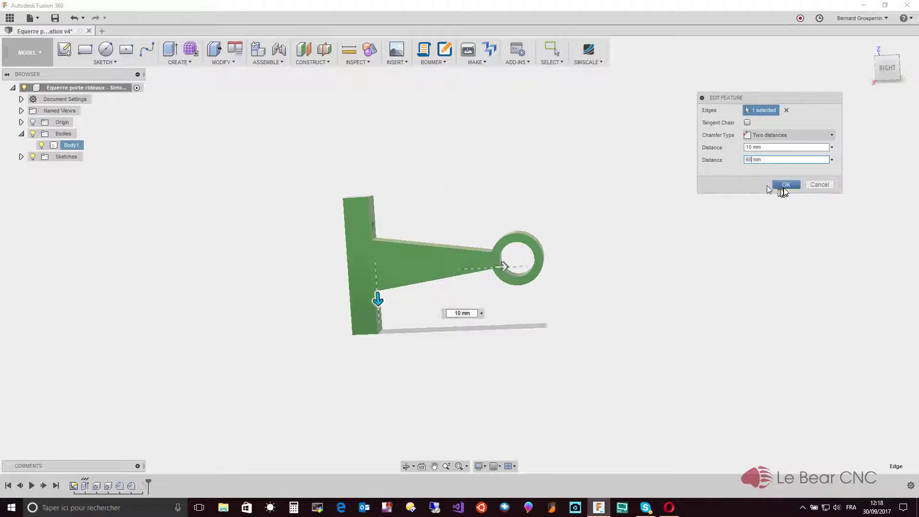
pyautogui.click(785, 184)
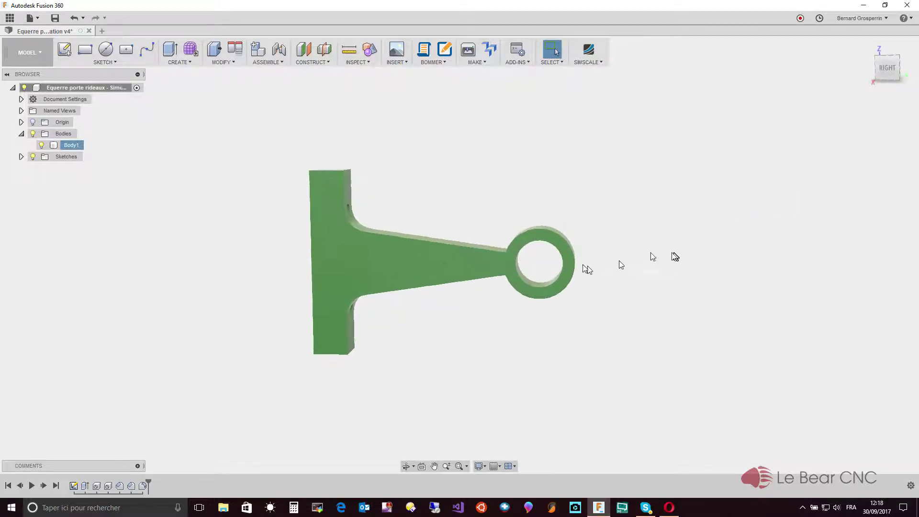
# Step: Fillet the upper and lower edges where the arm meets the ring with a constant radius of 20 mm
pyautogui.scroll(5, 551, 259)
pyautogui.scroll(3, 551, 259)
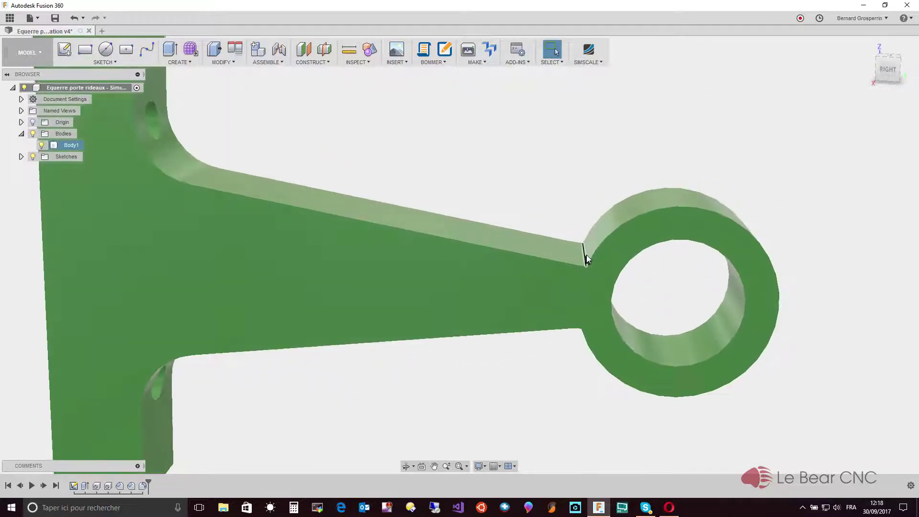
pyautogui.click(576, 259)
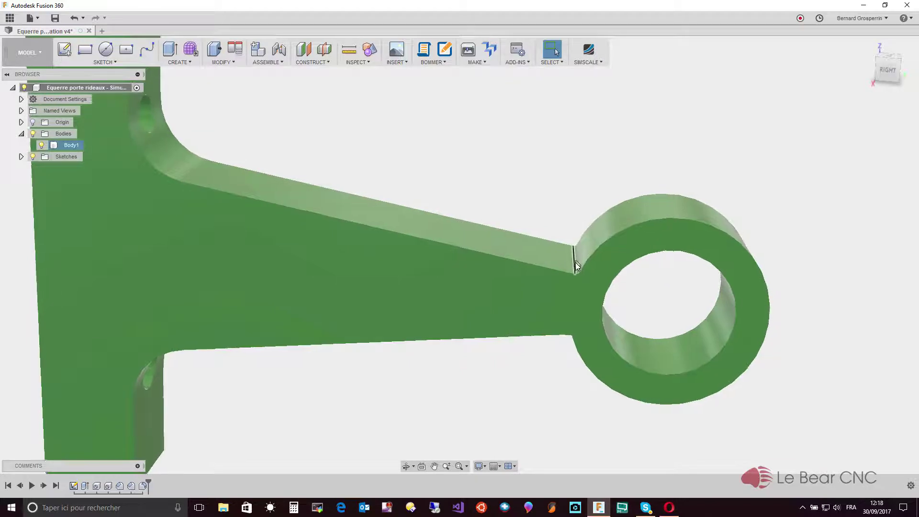
pyautogui.scroll(-3, 573, 263)
pyautogui.scroll(-5, 573, 263)
pyautogui.keyDown('shift'); pyautogui.moveTo(567, 265); pyautogui.dragTo(507, 261, button='middle'); pyautogui.keyUp('shift')
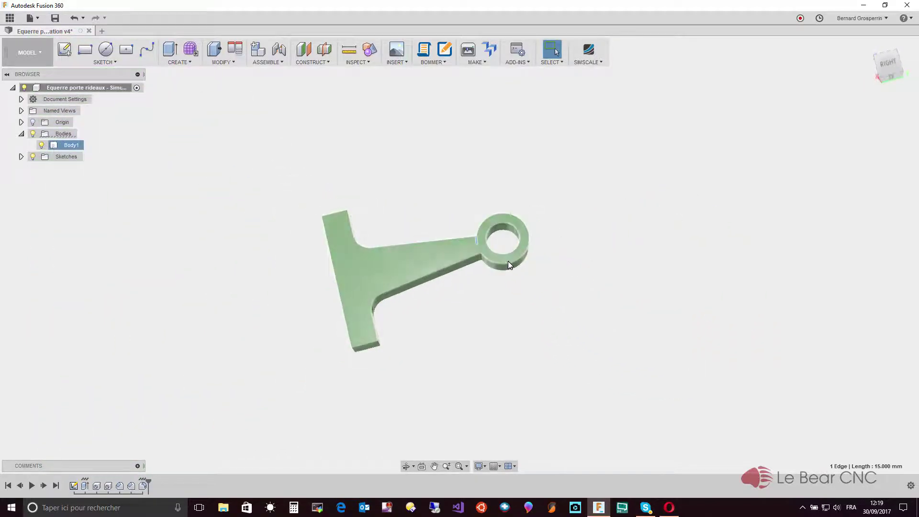
pyautogui.click(234, 61)
pyautogui.click(232, 87)
pyautogui.keyDown('shift'); pyautogui.moveTo(326, 143); pyautogui.dragTo(462, 231, button='middle'); pyautogui.keyUp('shift')
pyautogui.scroll(6, 464, 233)
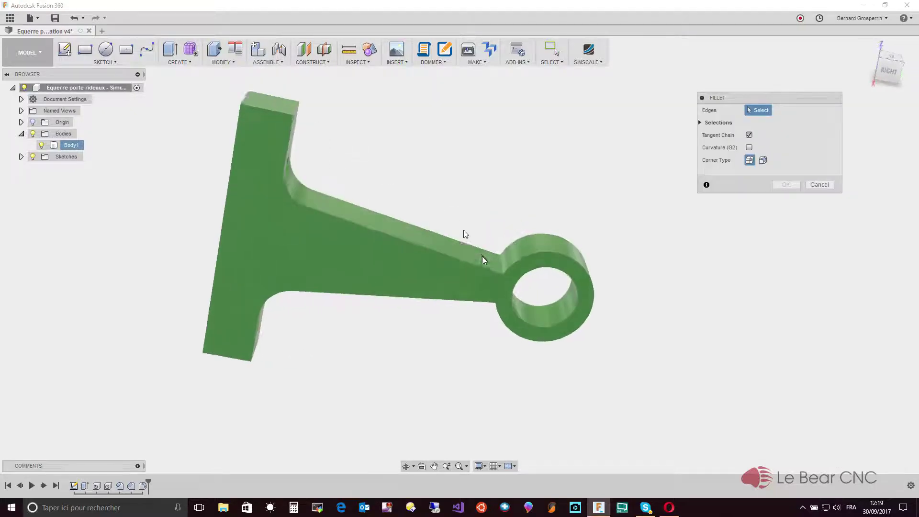
pyautogui.click(506, 269)
pyautogui.scroll(-5, 498, 259)
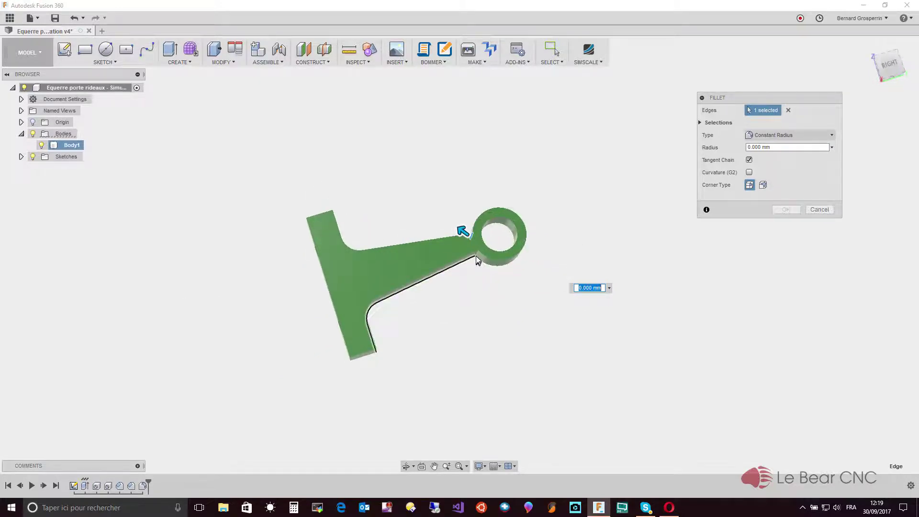
pyautogui.click(477, 258)
pyautogui.keyDown('shift'); pyautogui.moveTo(473, 260); pyautogui.dragTo(494, 278, button='middle'); pyautogui.keyUp('shift')
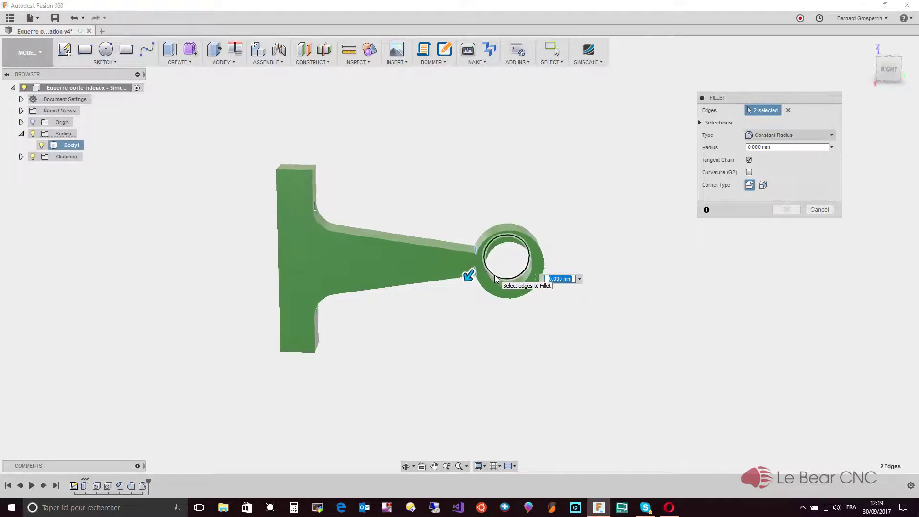
pyautogui.write('20')
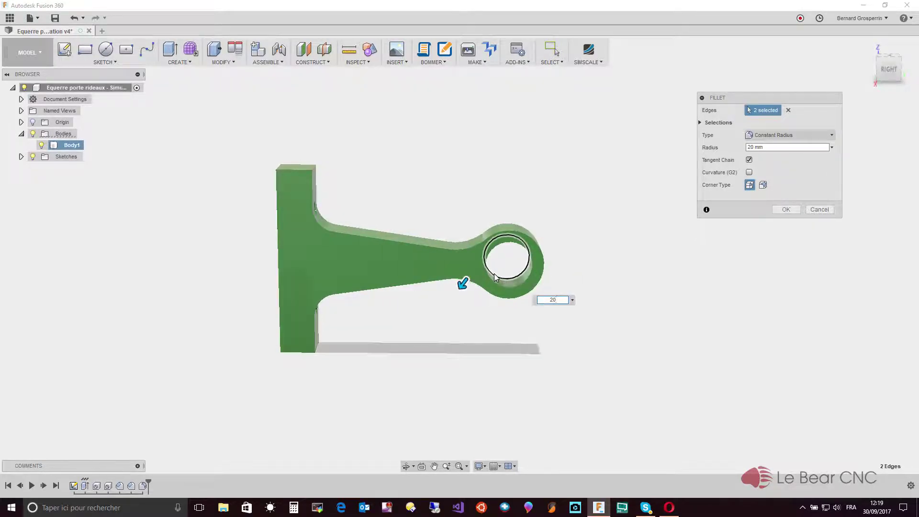
pyautogui.keyDown('shift'); pyautogui.moveTo(495, 277); pyautogui.dragTo(495, 272, button='middle'); pyautogui.keyUp('shift')
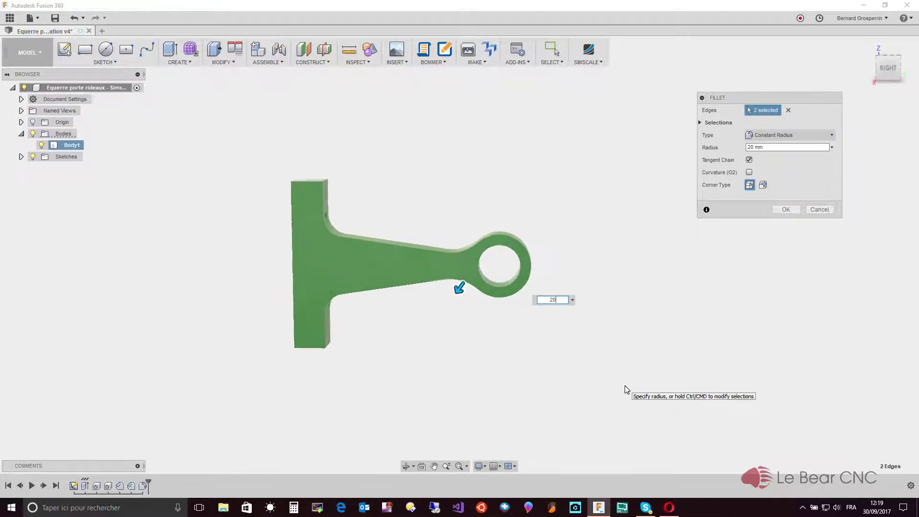
pyautogui.click(786, 210)
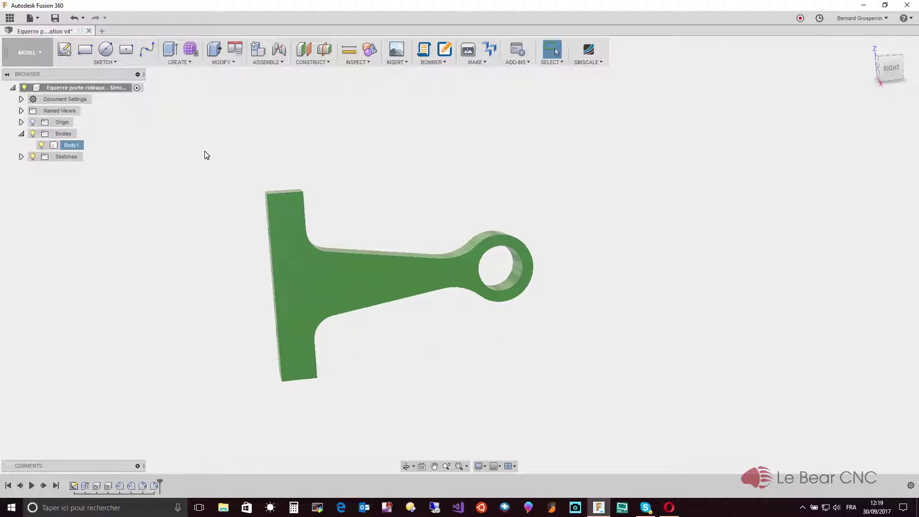
# Step: Check the physical properties of Body1 again to compare the modified bracket's mass
pyautogui.click(71, 146)
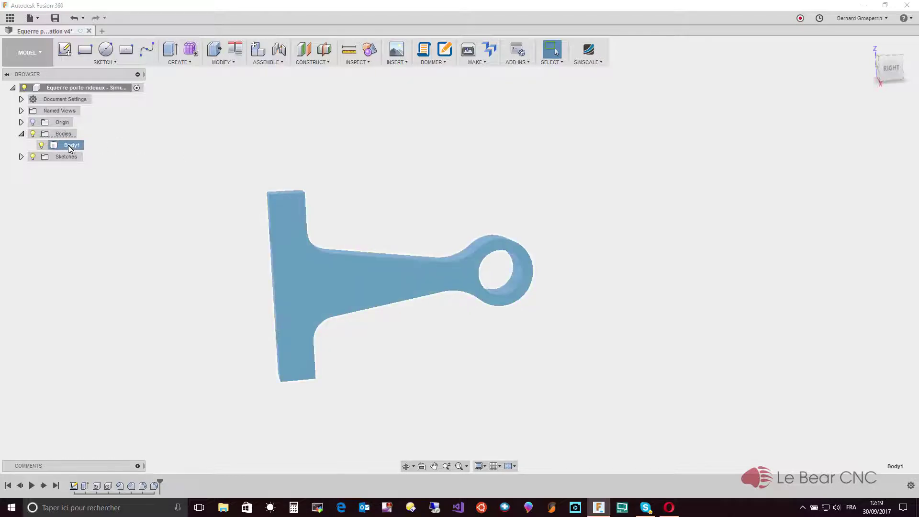
pyautogui.rightClick(70, 146)
pyautogui.click(91, 220)
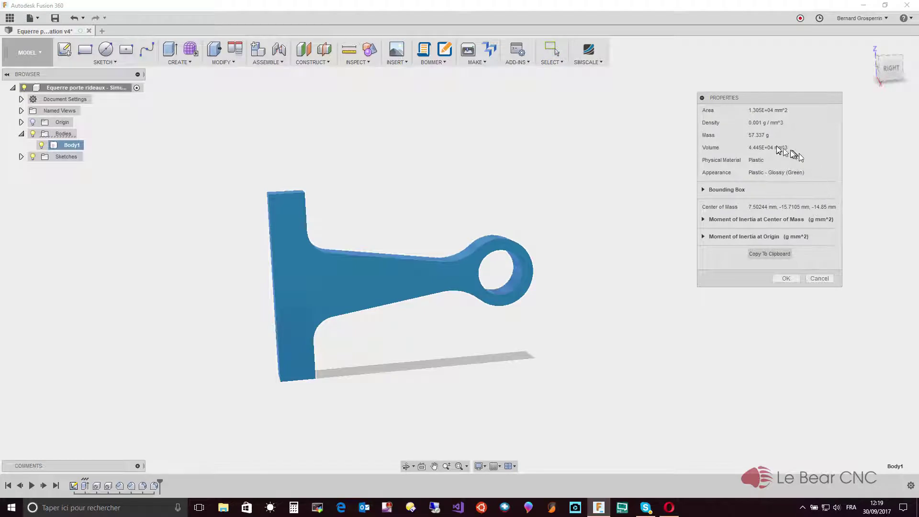
# Step: Close the body's physical properties and switch to the Simulation workspace
pyautogui.click(787, 278)
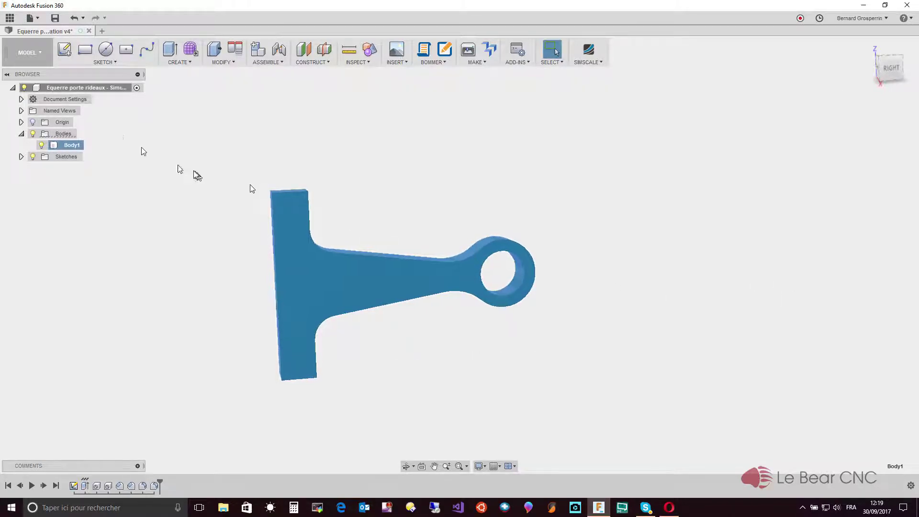
pyautogui.click(38, 53)
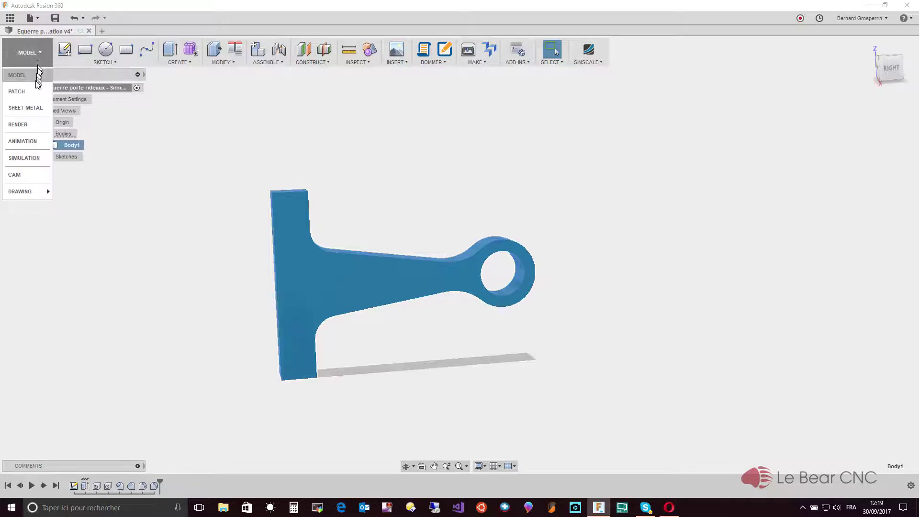
pyautogui.click(33, 158)
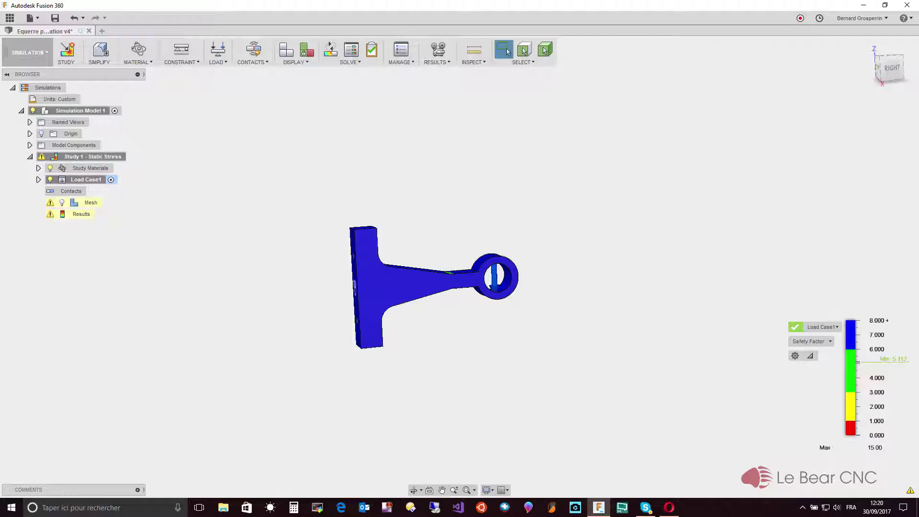
# Step: Dismiss the new study setup and clone the existing Study 1 - Static Stress instead
pyautogui.click(66, 54)
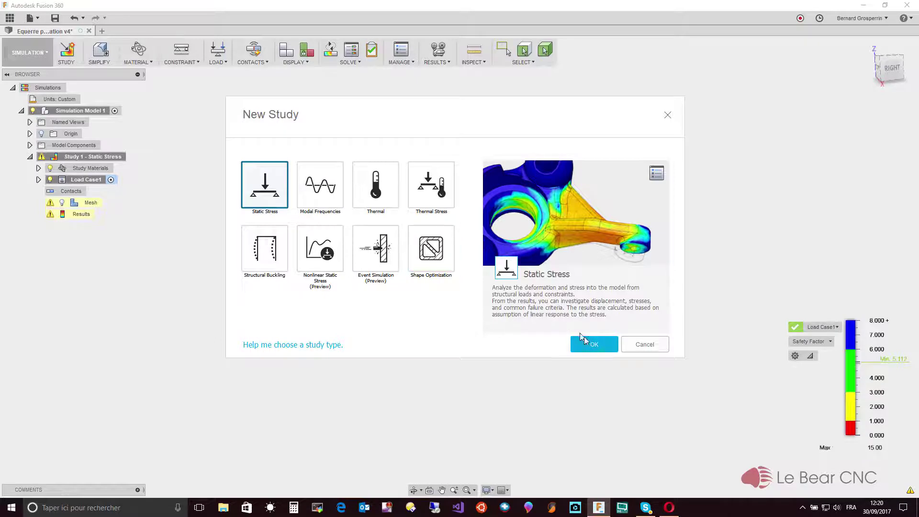
pyautogui.click(650, 345)
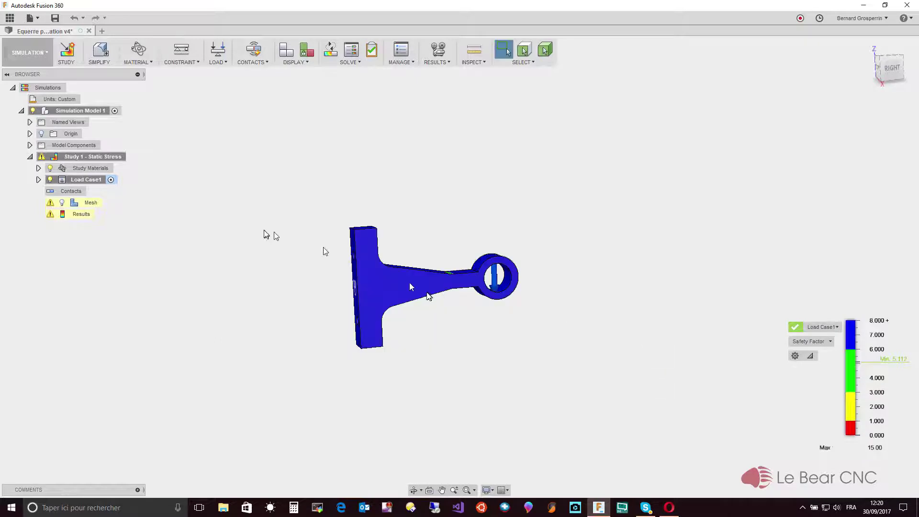
pyautogui.scroll(3, 255, 230)
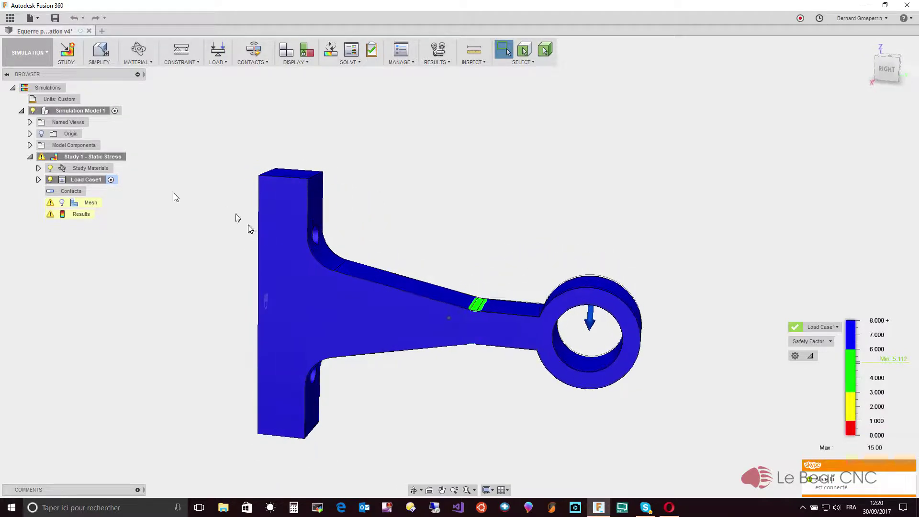
pyautogui.rightClick(103, 157)
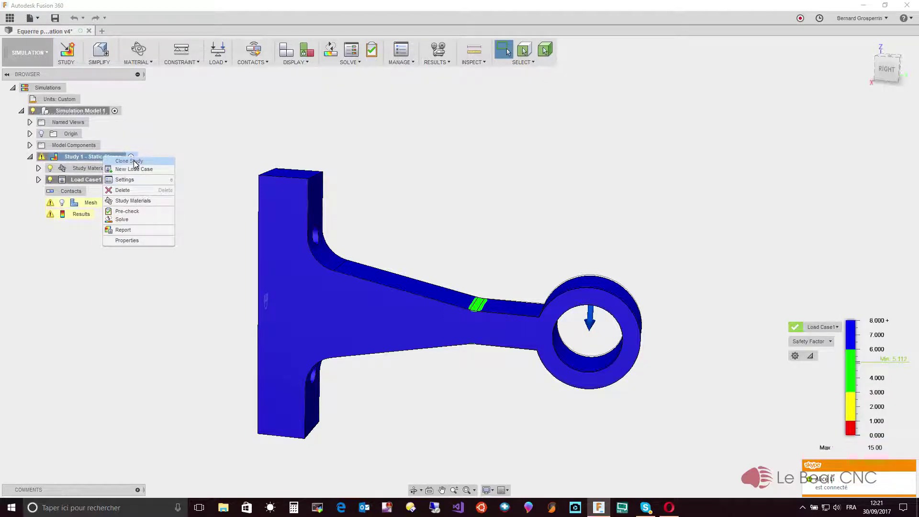
pyautogui.click(134, 160)
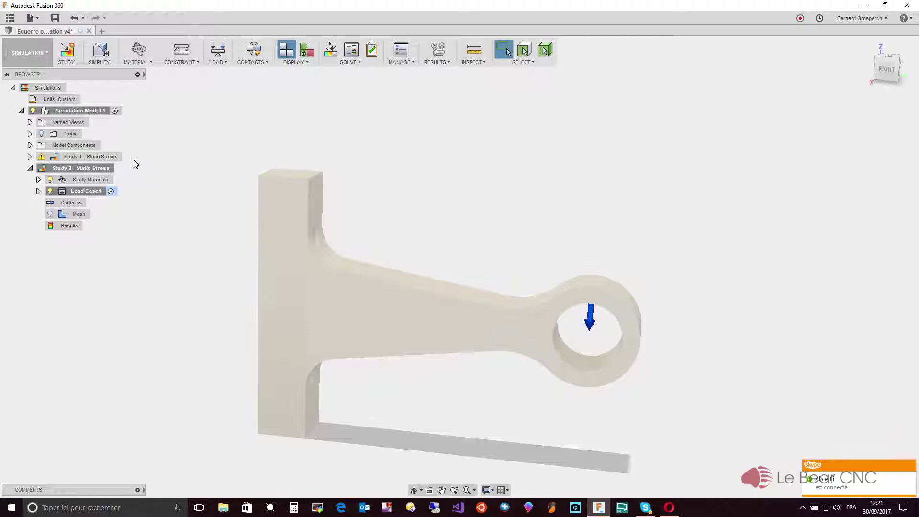
# Step: Set the cloned study's type to Shape Optimization and its mesh to an absolute element size of 1 mm
pyautogui.rightClick(94, 168)
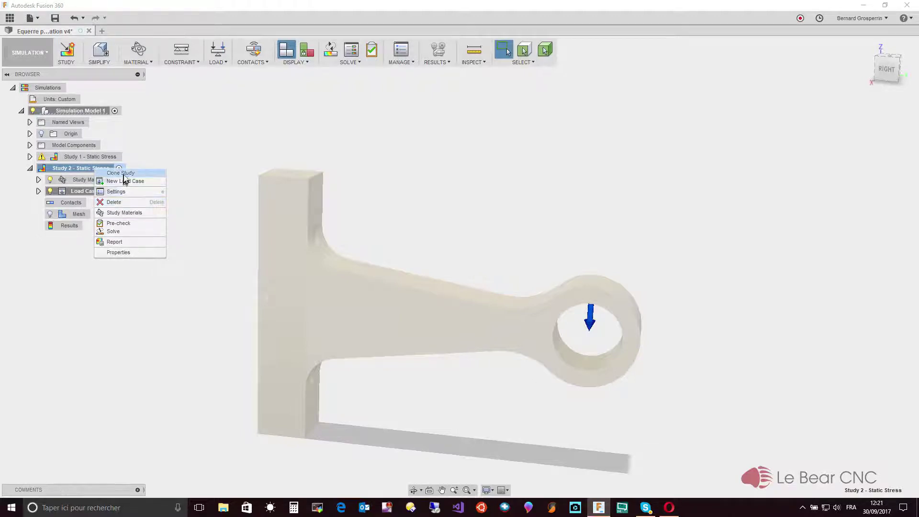
pyautogui.click(125, 192)
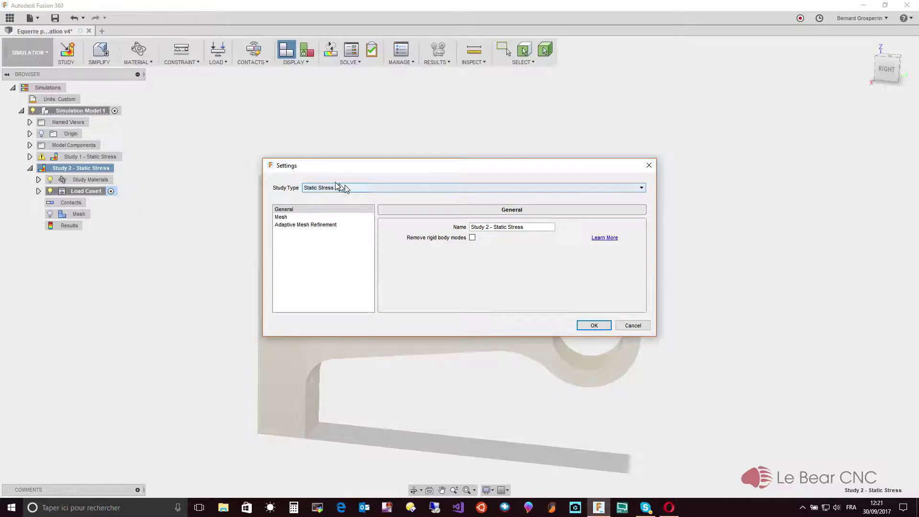
pyautogui.click(641, 189)
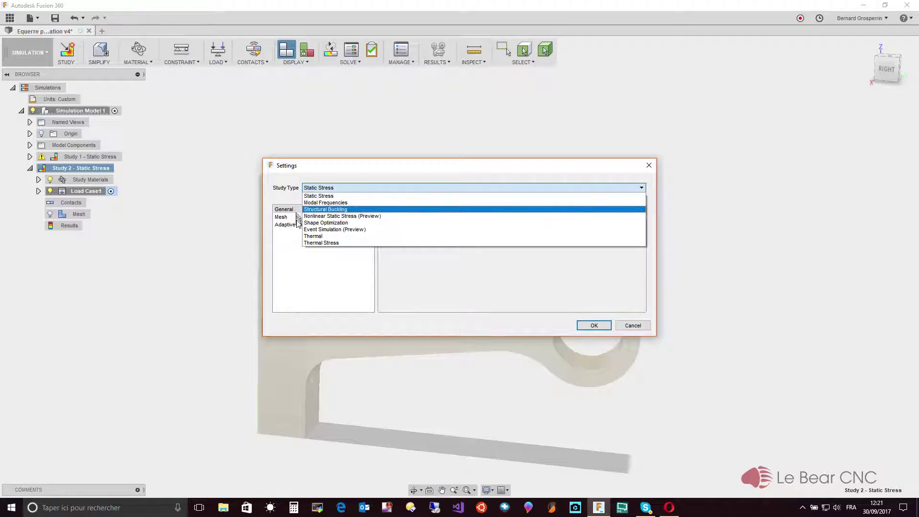
pyautogui.click(314, 222)
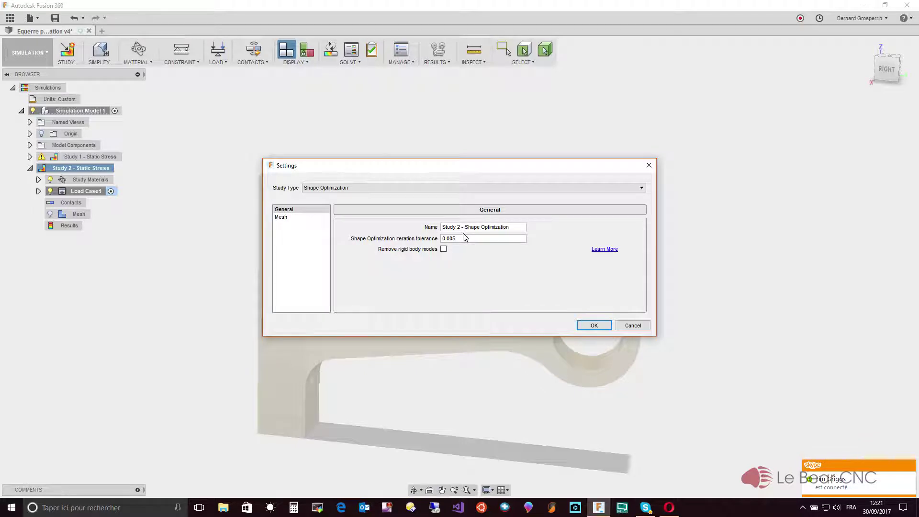
pyautogui.click(284, 217)
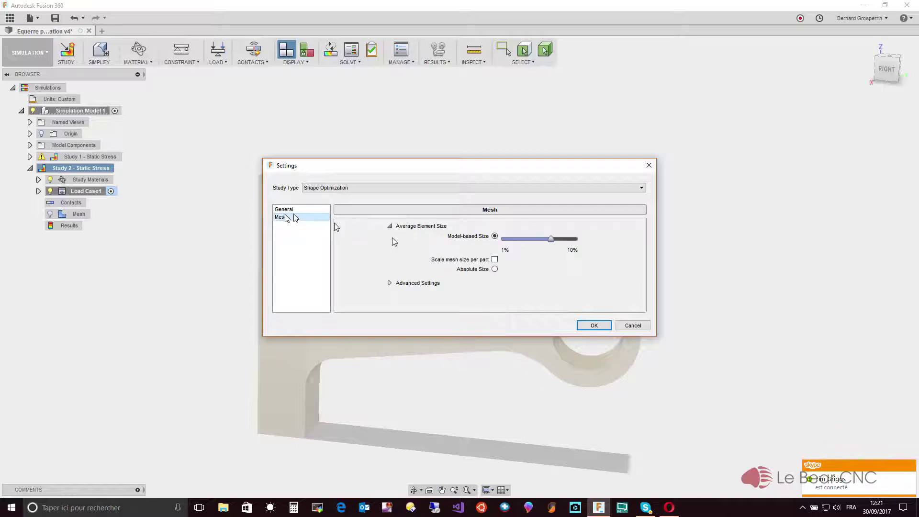
pyautogui.click(495, 269)
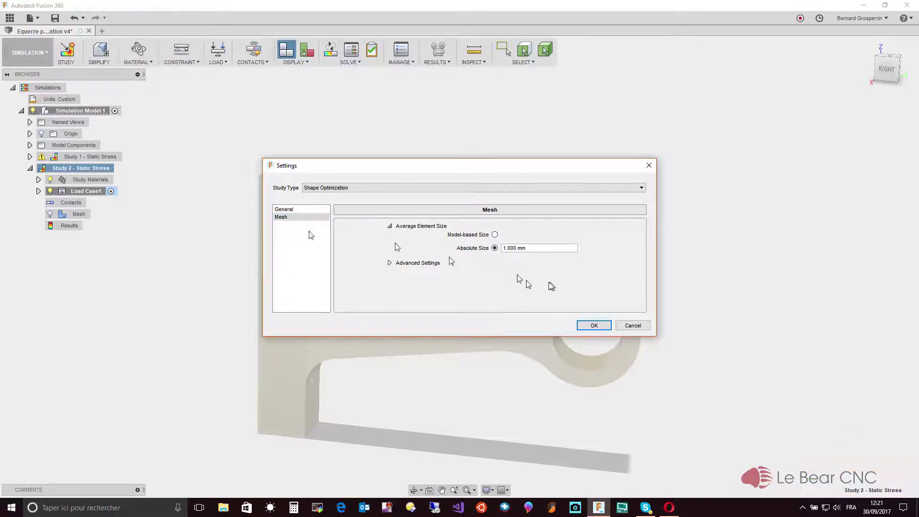
pyautogui.click(593, 325)
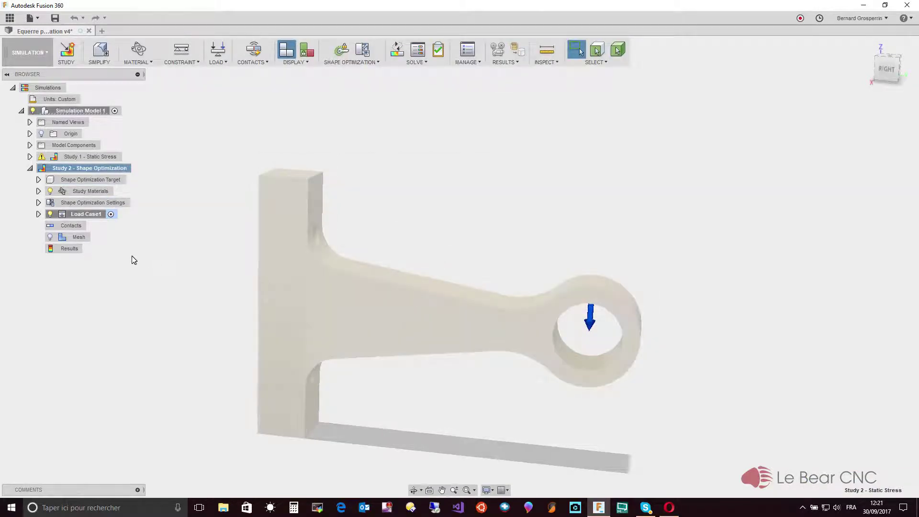
# Step: Examine the shape optimization study's target body, study material and optimization settings
pyautogui.scroll(-3, 134, 260)
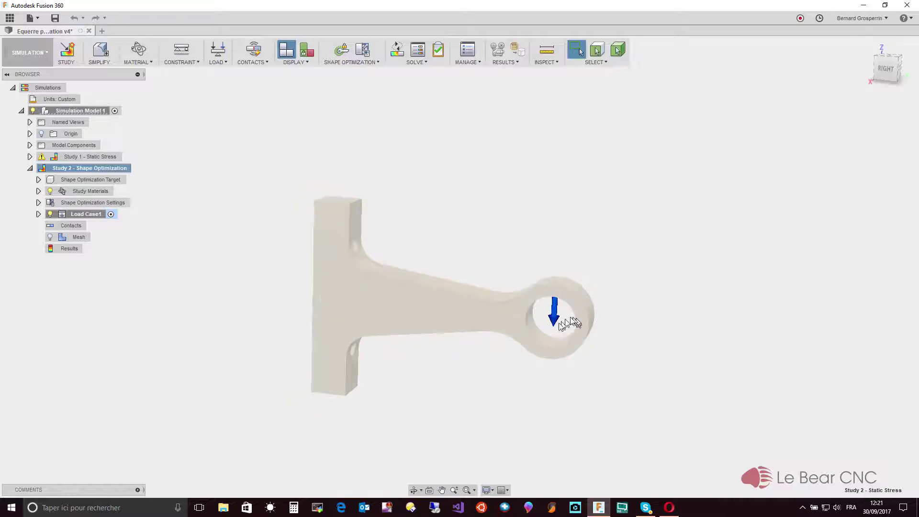
pyautogui.keyDown('shift'); pyautogui.moveTo(535, 321); pyautogui.dragTo(441, 315, button='middle'); pyautogui.keyUp('shift')
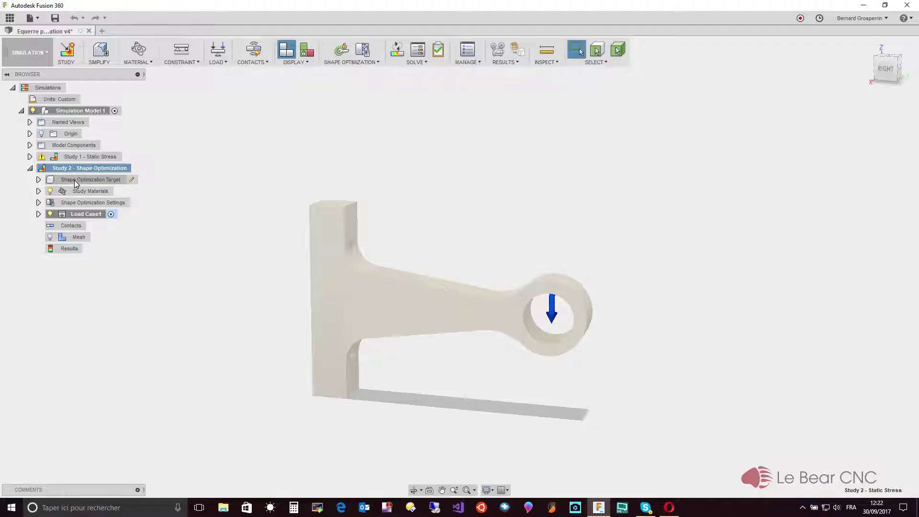
pyautogui.click(39, 180)
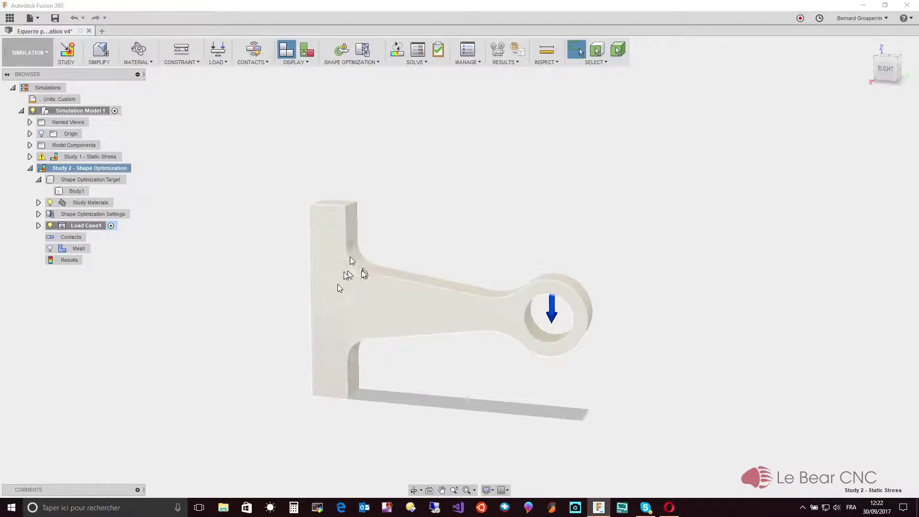
pyautogui.click(38, 203)
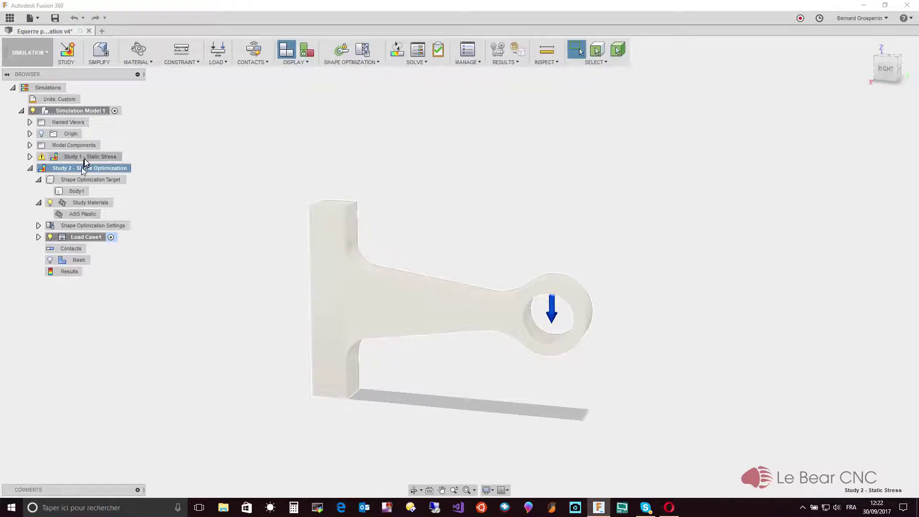
pyautogui.click(39, 225)
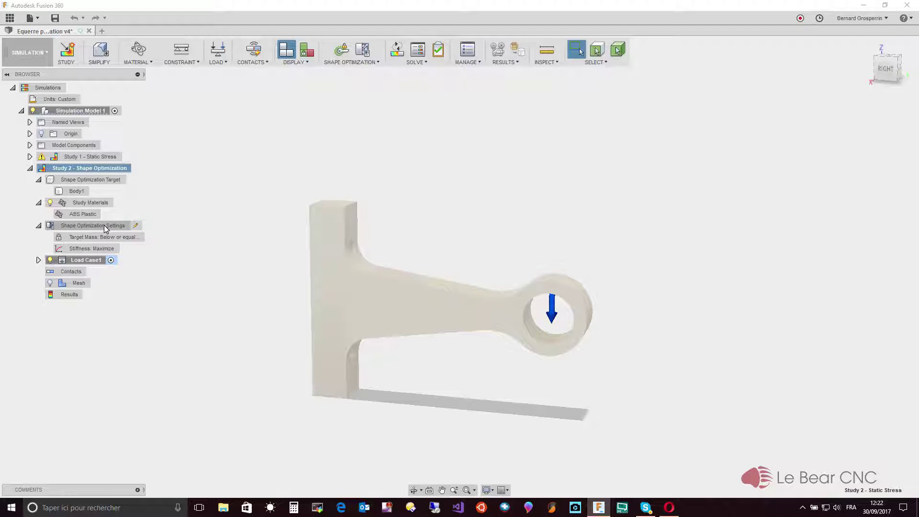
# Step: Open the target mass objective for editing and calculate 53 minus 30 % in the Windows calculator
pyautogui.click(105, 237)
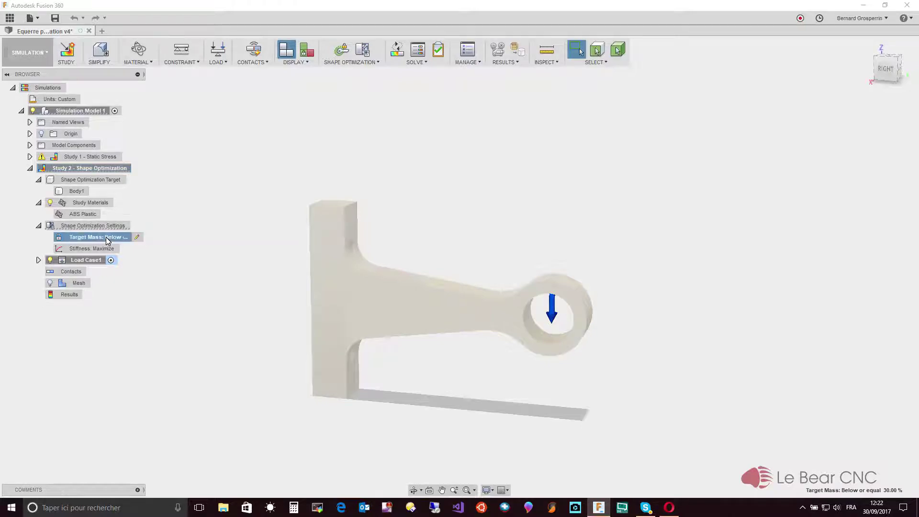
pyautogui.click(139, 237)
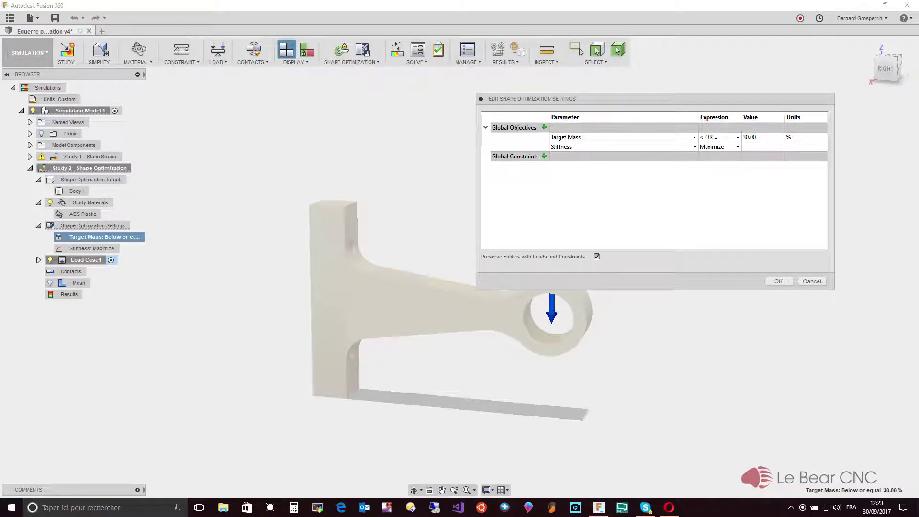
pyautogui.moveTo(164, 305); pyautogui.dragTo(489, 127)
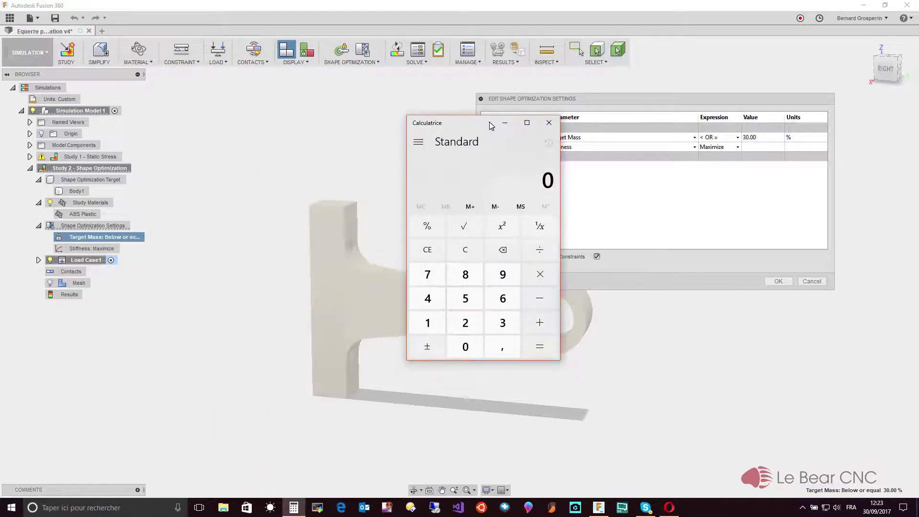
pyautogui.write('53')
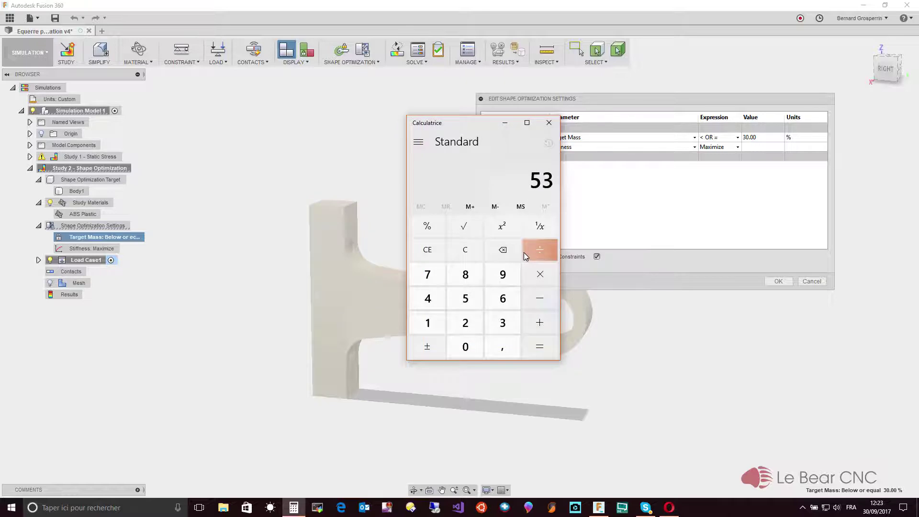
pyautogui.press('-')
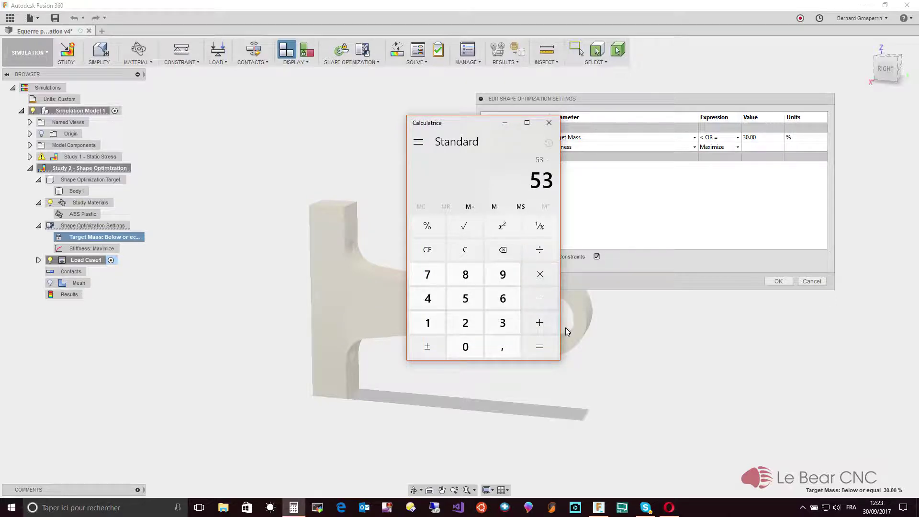
pyautogui.click(505, 322)
pyautogui.click(469, 345)
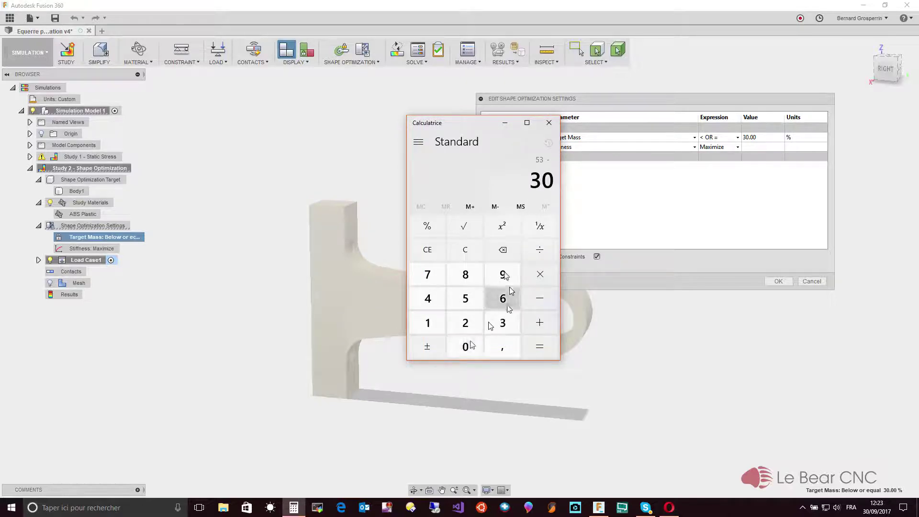
pyautogui.click(427, 227)
pyautogui.click(536, 346)
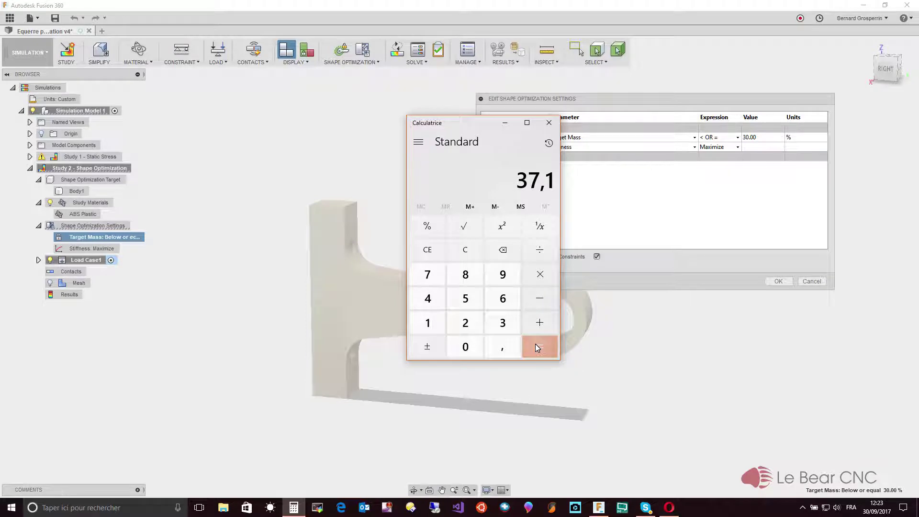
pyautogui.click(548, 122)
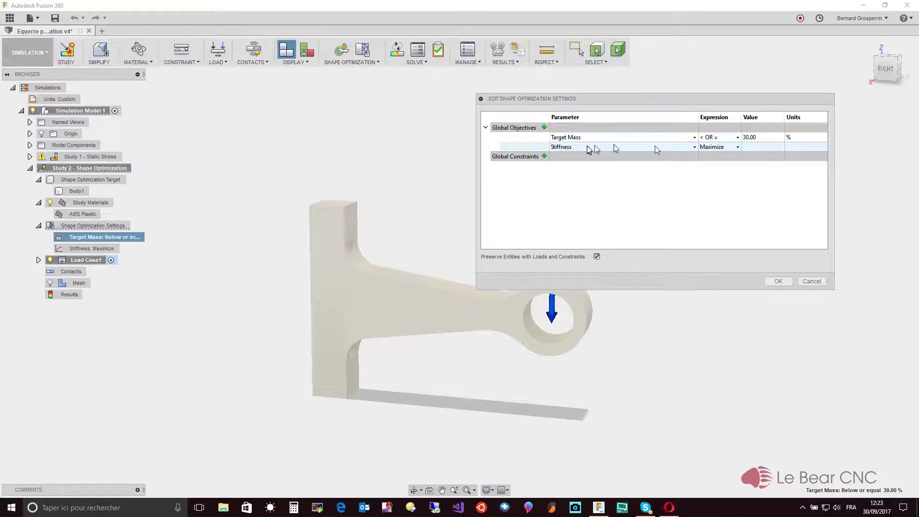
# Step: Set the stiffness objective to Maximize and accept the shape optimization settings
pyautogui.click(737, 148)
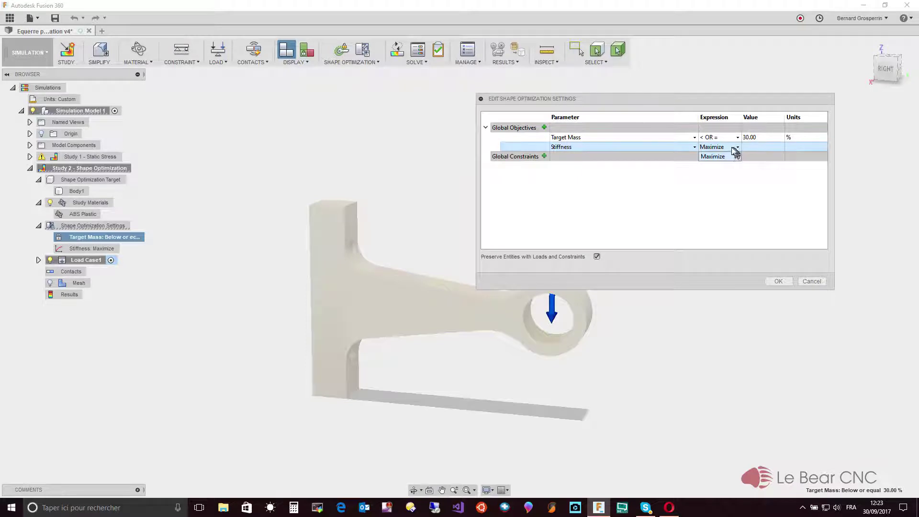
pyautogui.click(721, 157)
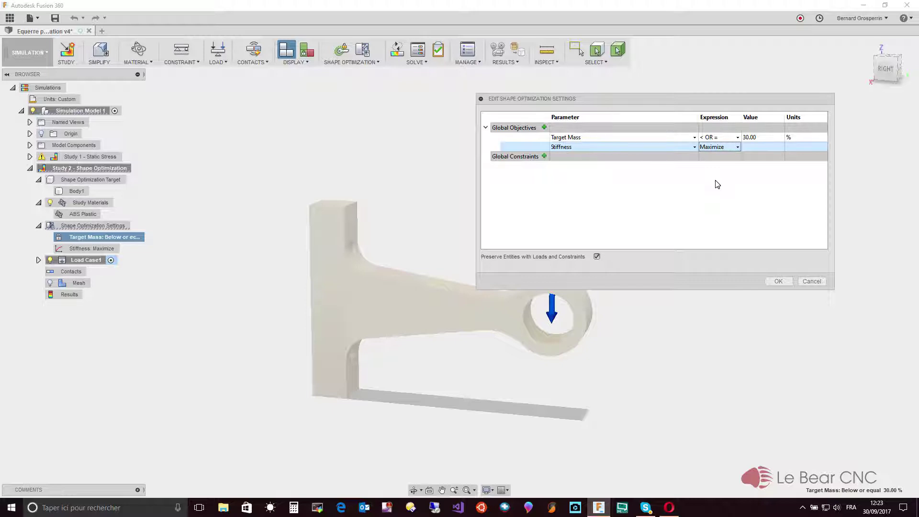
pyautogui.click(778, 280)
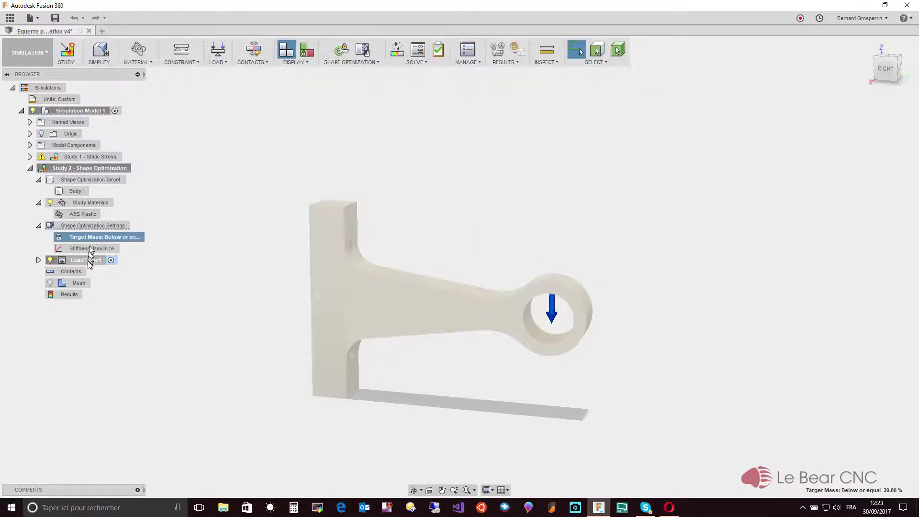
# Step: Check the load case's loads and constraints, and compute the mesh for the shape optimization study
pyautogui.click(39, 260)
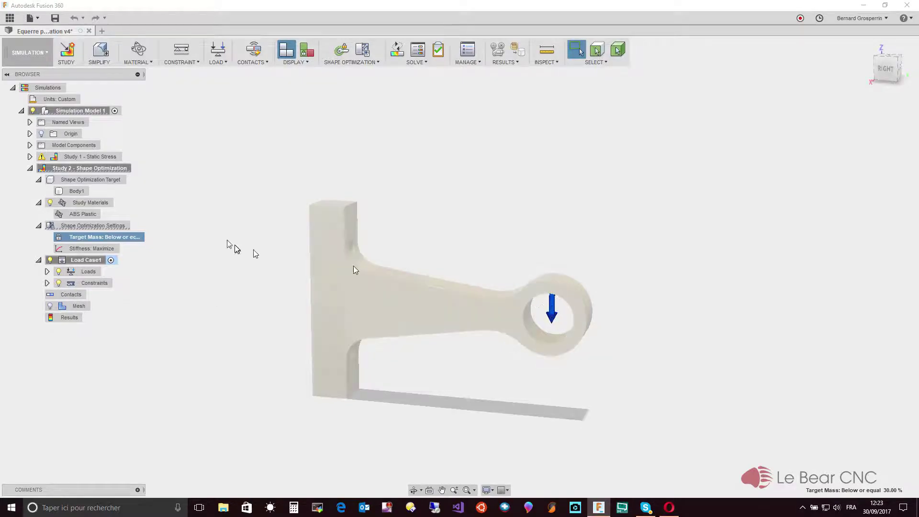
pyautogui.click(104, 284)
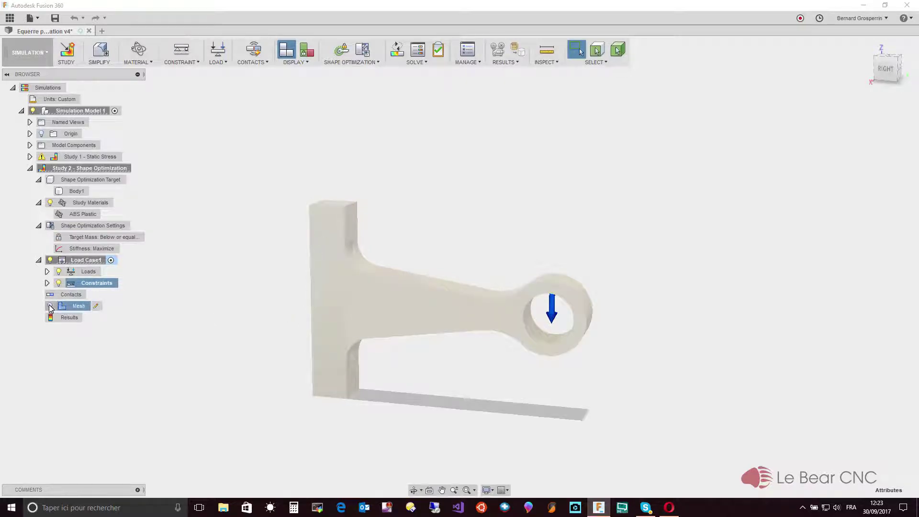
pyautogui.click(94, 306)
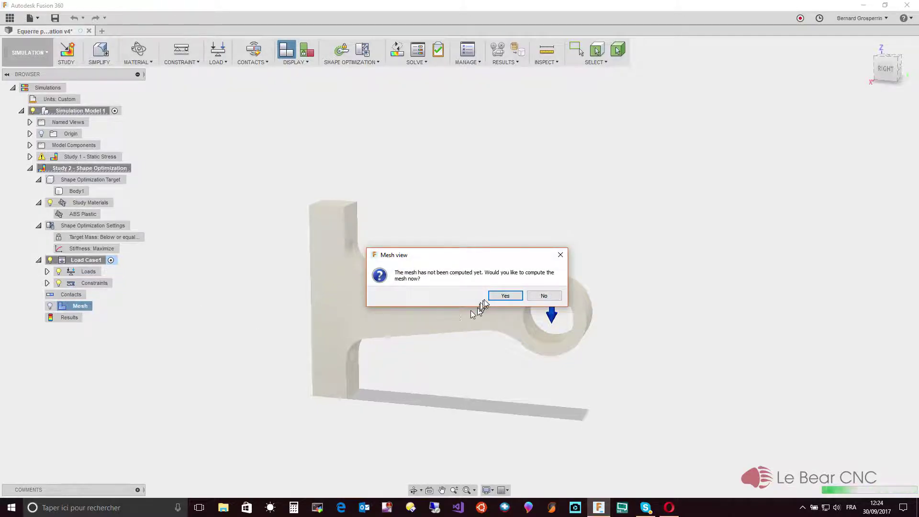
pyautogui.click(498, 295)
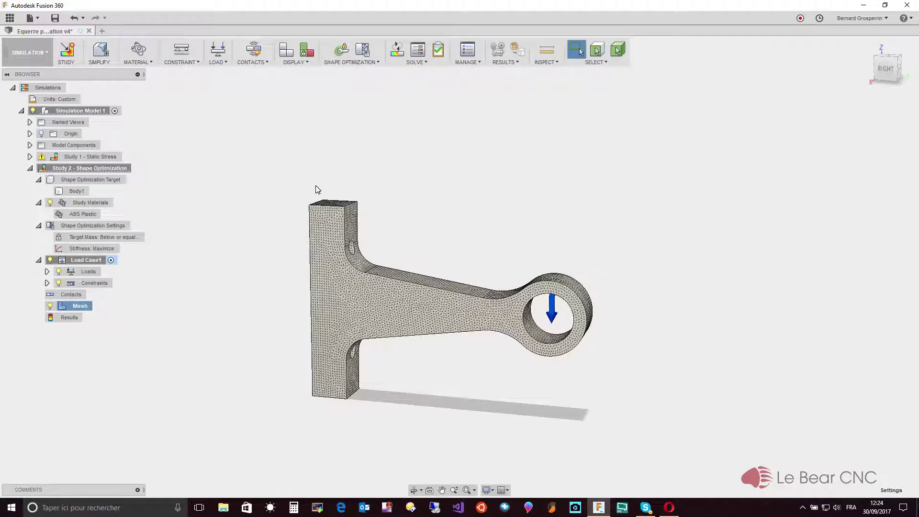
# Step: Solve both Study 1 - Static Stress and Study 2 - Shape Optimization on the cloud
pyautogui.click(396, 49)
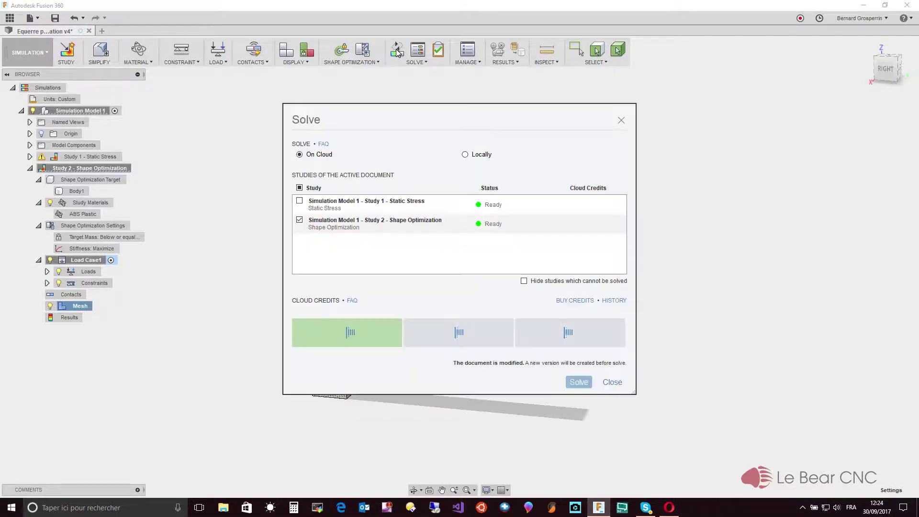
pyautogui.click(300, 201)
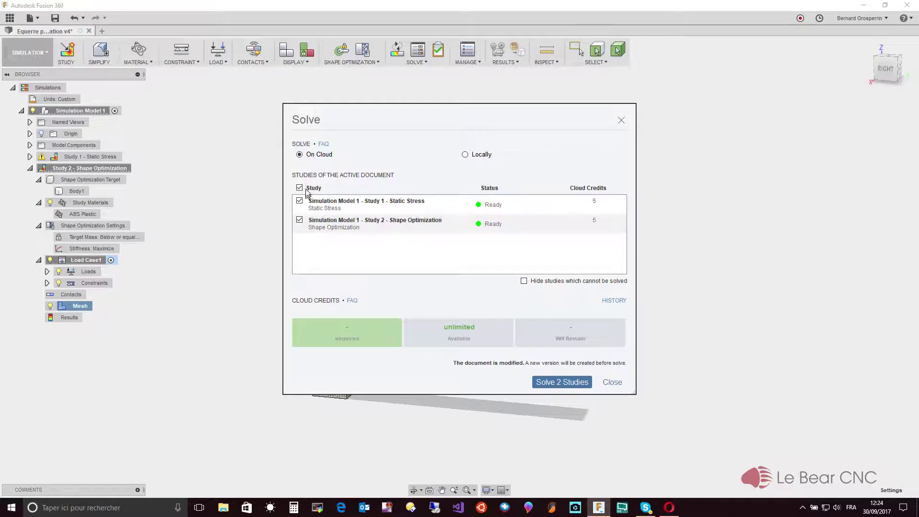
pyautogui.click(464, 155)
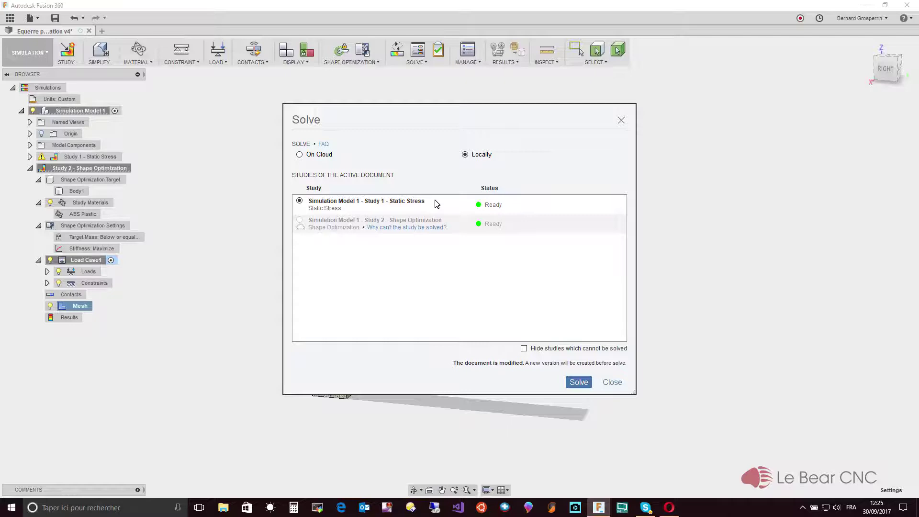
pyautogui.click(299, 154)
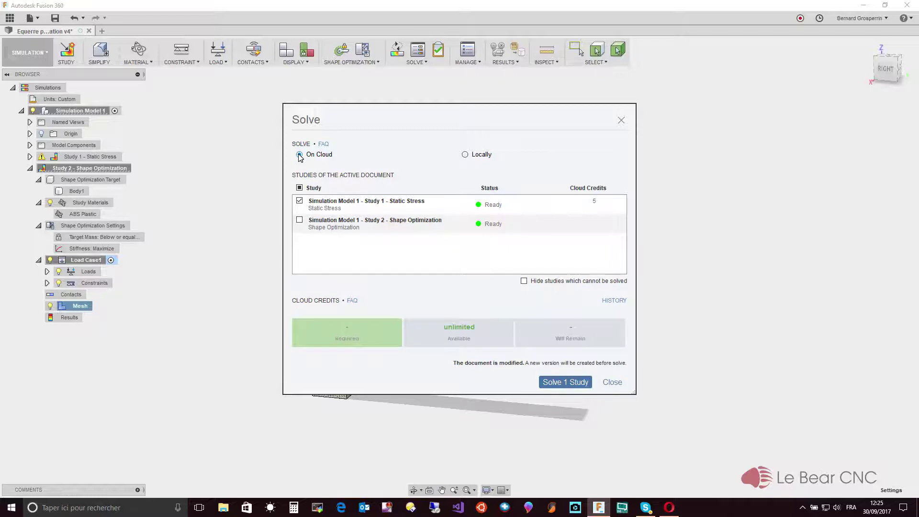
pyautogui.click(299, 221)
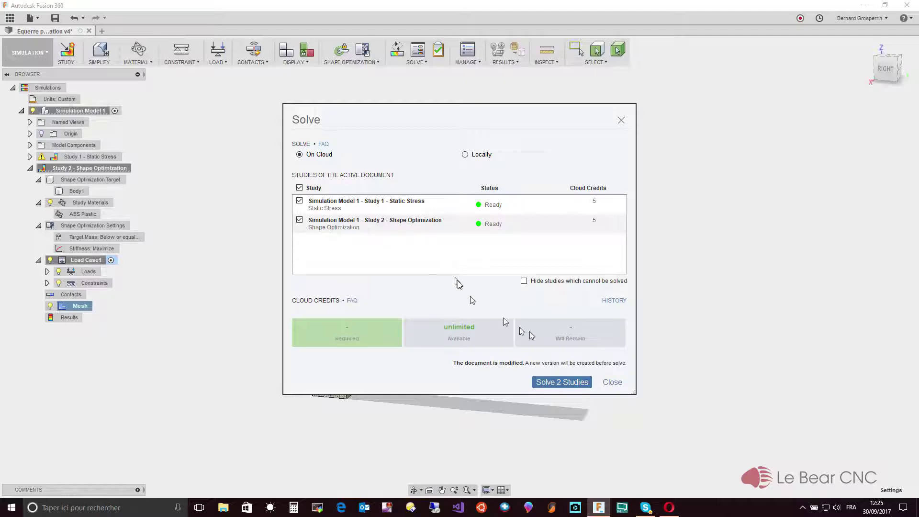
pyautogui.click(551, 382)
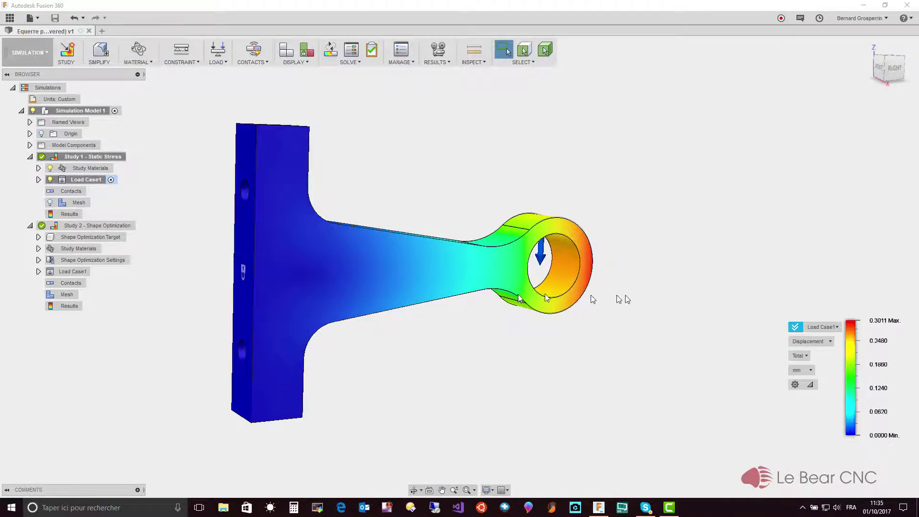
# Step: Show the static stress study's safety factor result and review its legend options without changing them
pyautogui.click(831, 341)
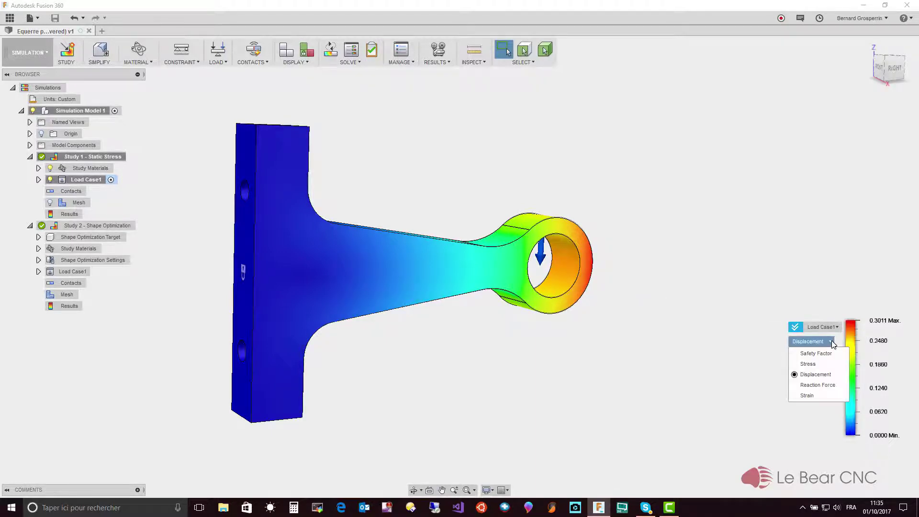
pyautogui.click(825, 354)
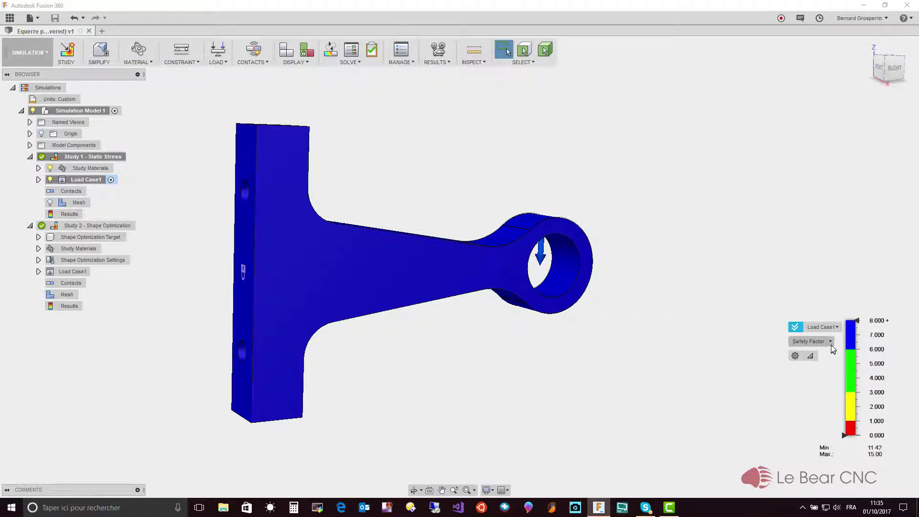
pyautogui.click(796, 356)
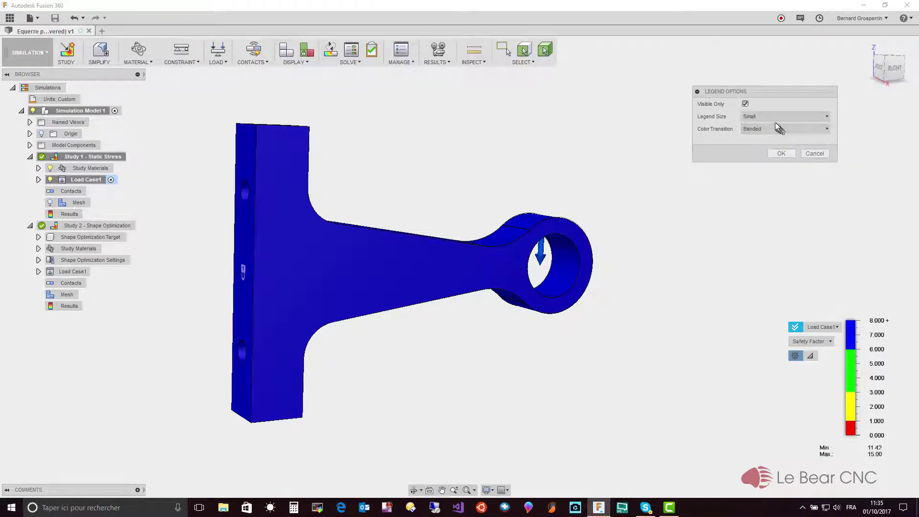
pyautogui.click(781, 153)
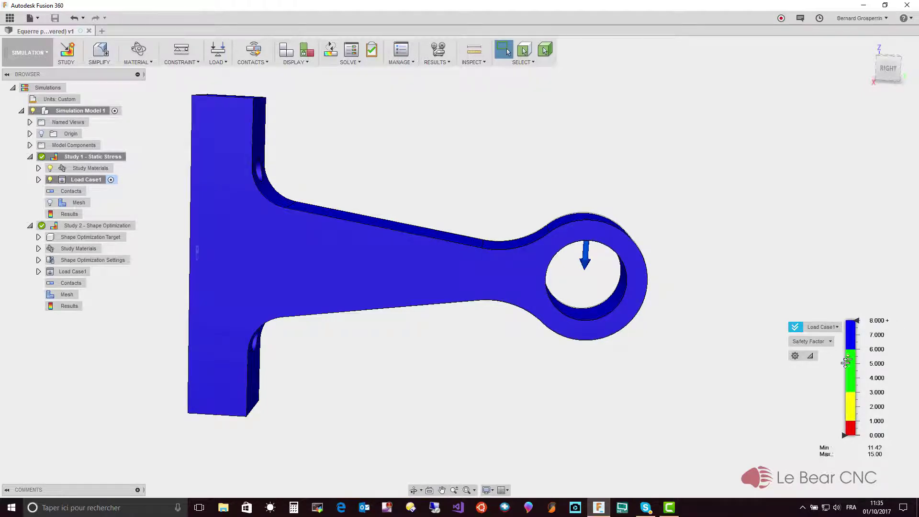
# Step: Examine the safety factor's minimum and maximum values and its distribution over the bracket
pyautogui.moveTo(843, 435)
pyautogui.mouseDown()
pyautogui.moveTo(842, 385)
pyautogui.moveTo(838, 435)
pyautogui.mouseUp()
pyautogui.middleClick(880, 452)
pyautogui.middleClick(880, 451)
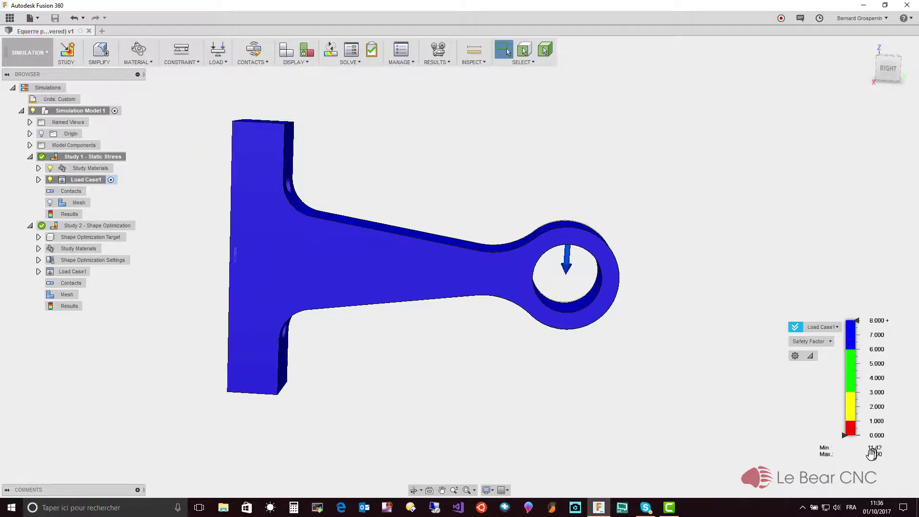
pyautogui.scroll(3, 866, 452)
pyautogui.scroll(-4, 846, 451)
pyautogui.scroll(4, 846, 450)
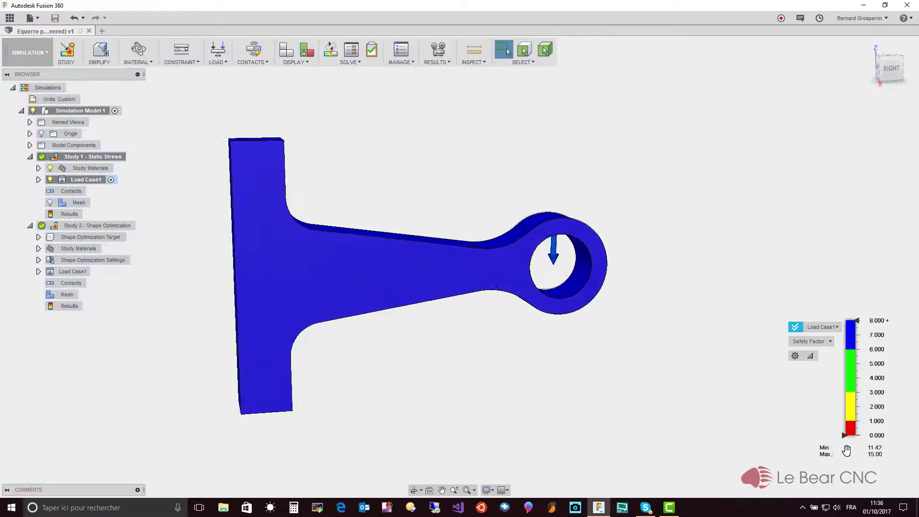
pyautogui.scroll(-4, 846, 450)
pyautogui.scroll(2, 846, 450)
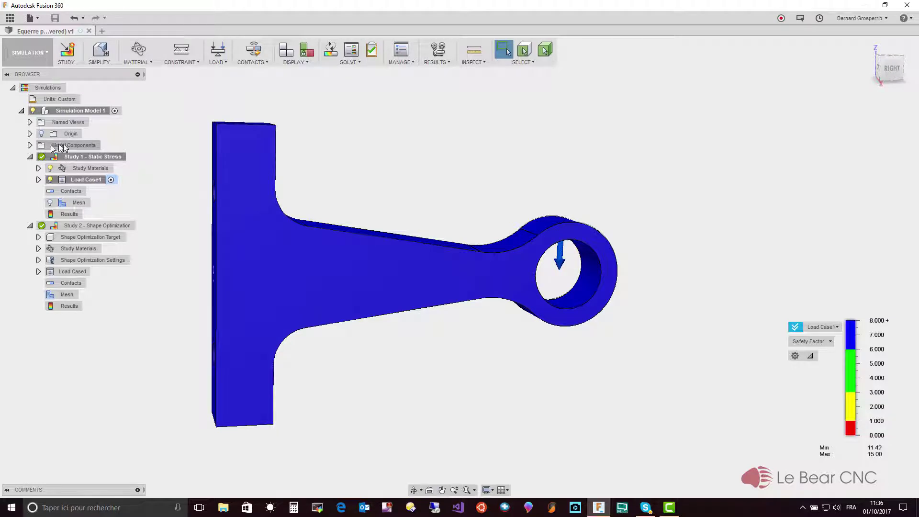
# Step: Check the mass of Body1 in its physical properties
pyautogui.click(30, 145)
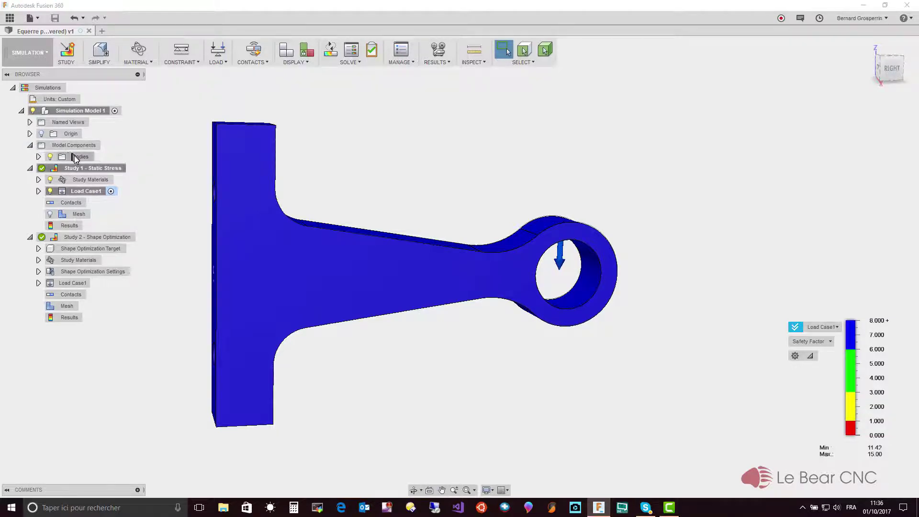
pyautogui.click(39, 157)
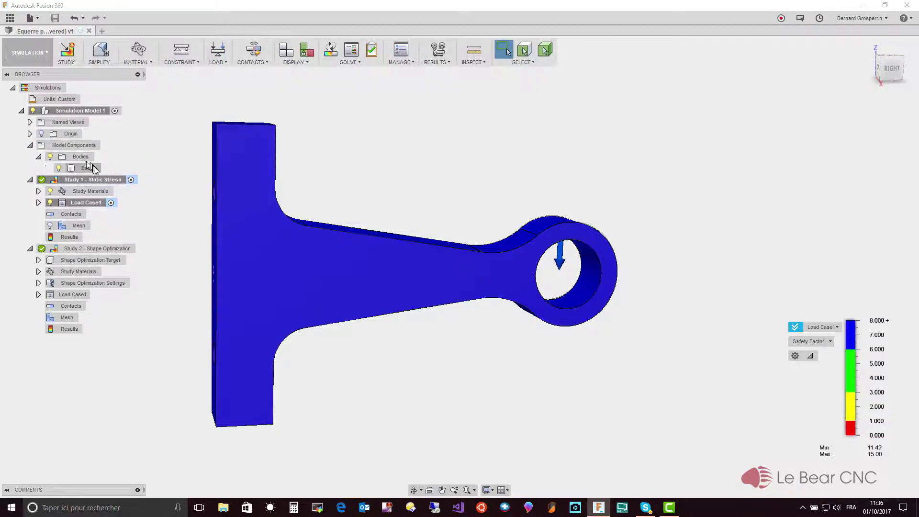
pyautogui.rightClick(93, 169)
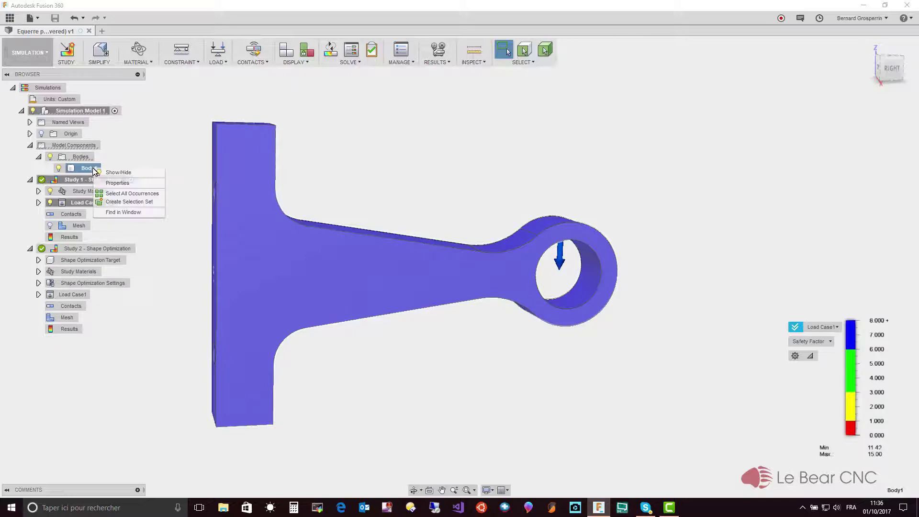
pyautogui.click(113, 181)
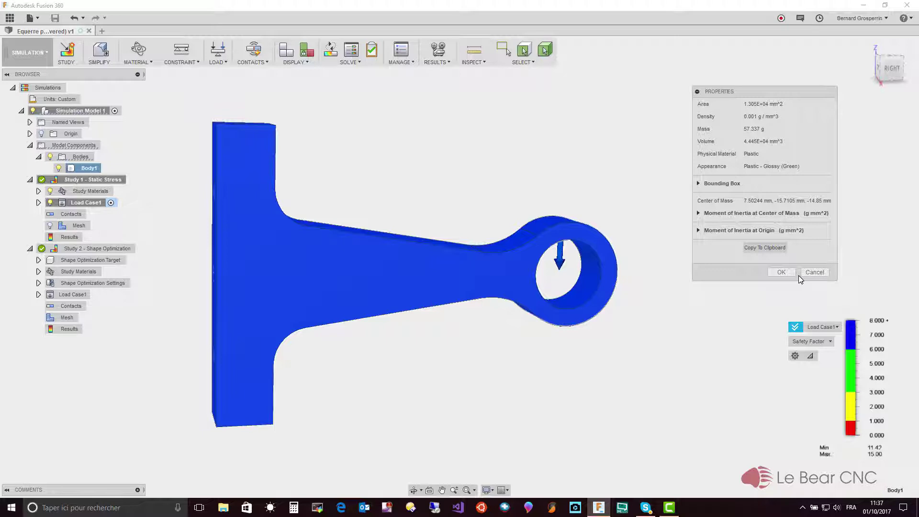
pyautogui.click(784, 271)
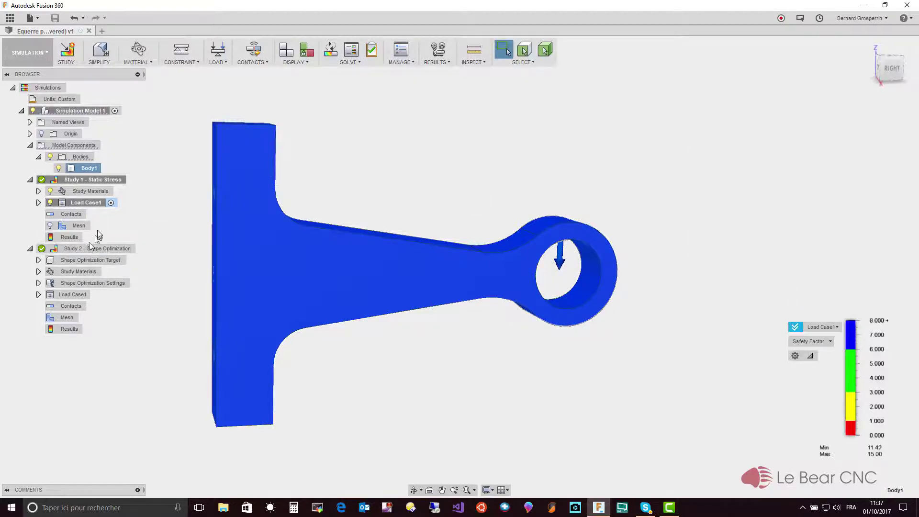
# Step: Activate Study 2 - Shape Optimization and adjust the load path criticality threshold to the target, at a mass ratio of about 30 %
pyautogui.doubleClick(135, 248)
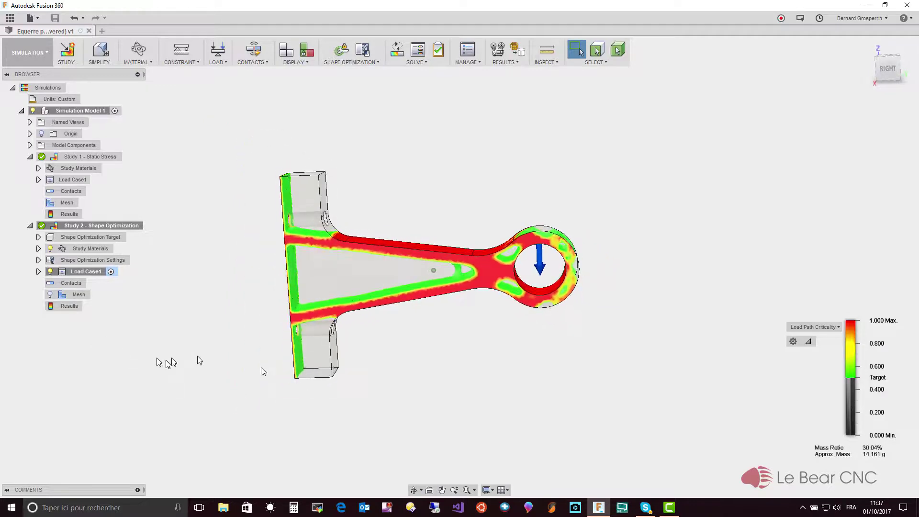
pyautogui.moveTo(845, 400)
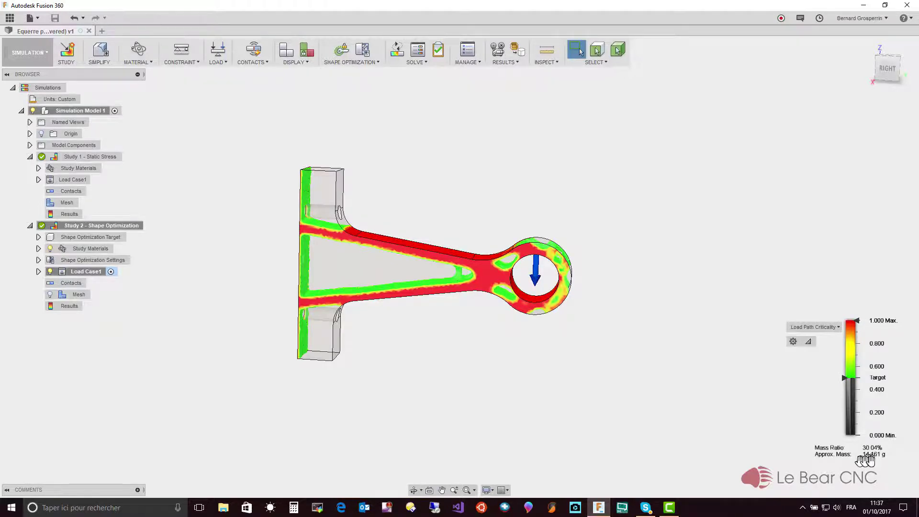
pyautogui.scroll(1, 870, 456)
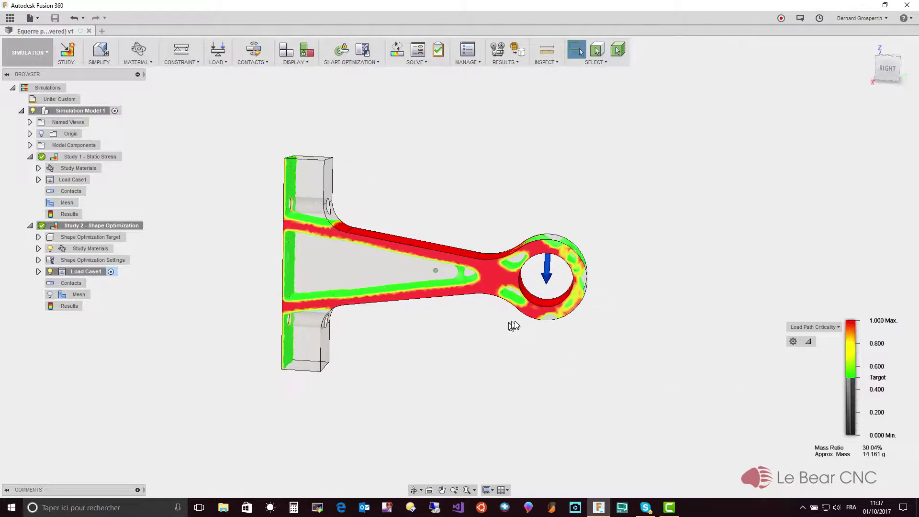
pyautogui.scroll(-2, 792, 361)
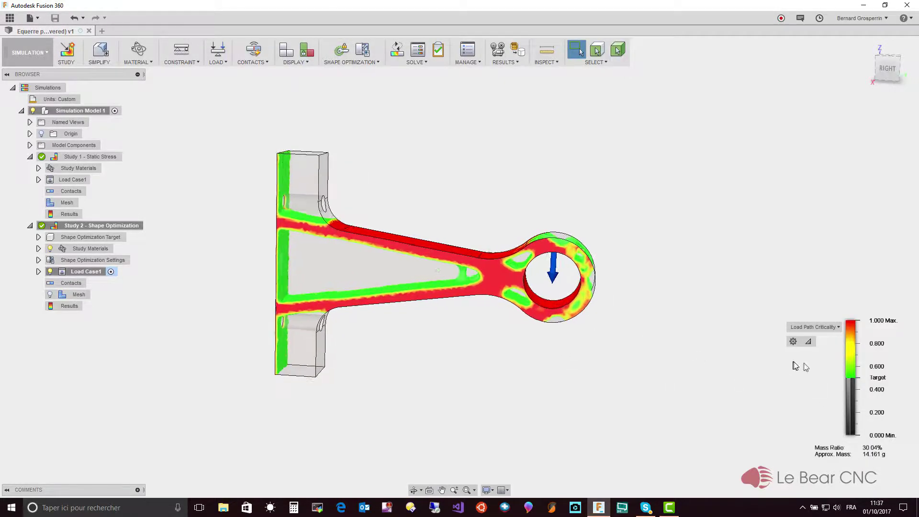
pyautogui.scroll(2, 646, 312)
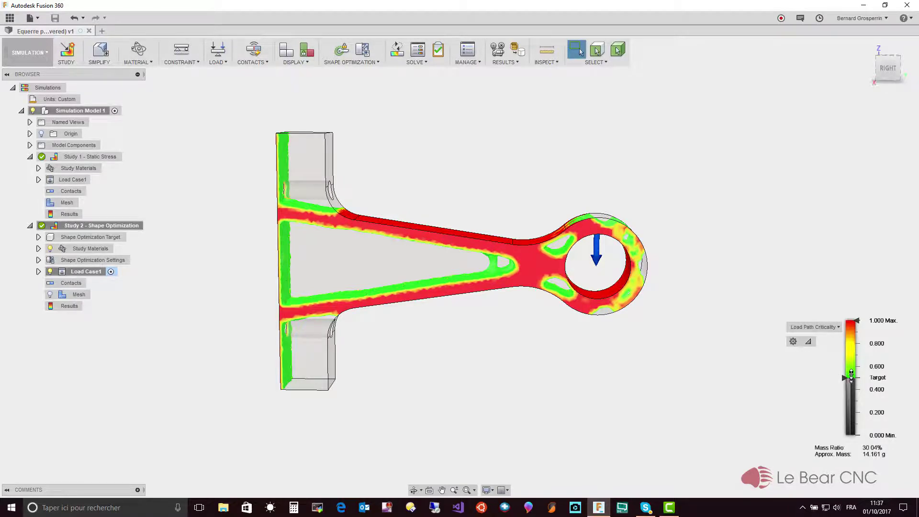
pyautogui.moveTo(851, 367); pyautogui.dragTo(850, 377)
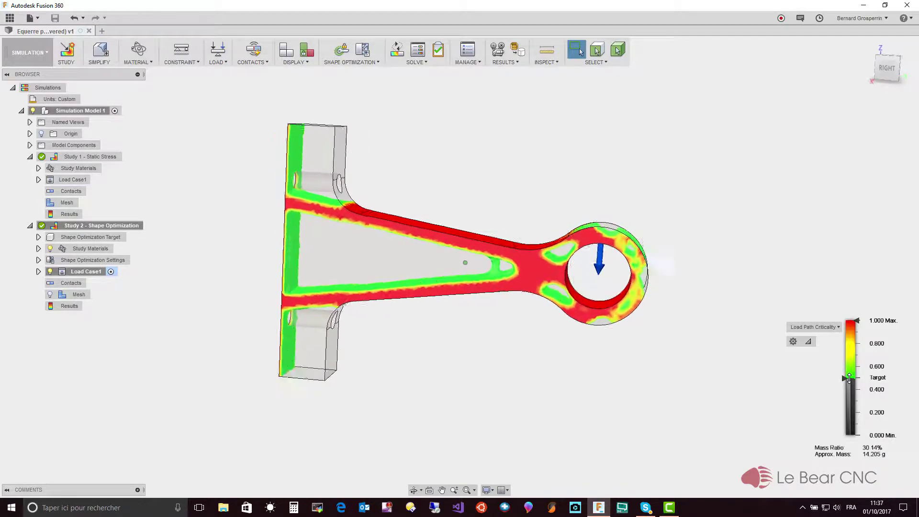
# Step: Examine which bracket areas the load path criticality result keeps or removes, around the arm's central triangle, the ring and the mounting holes
pyautogui.scroll(3, 834, 365)
pyautogui.scroll(-1, 751, 343)
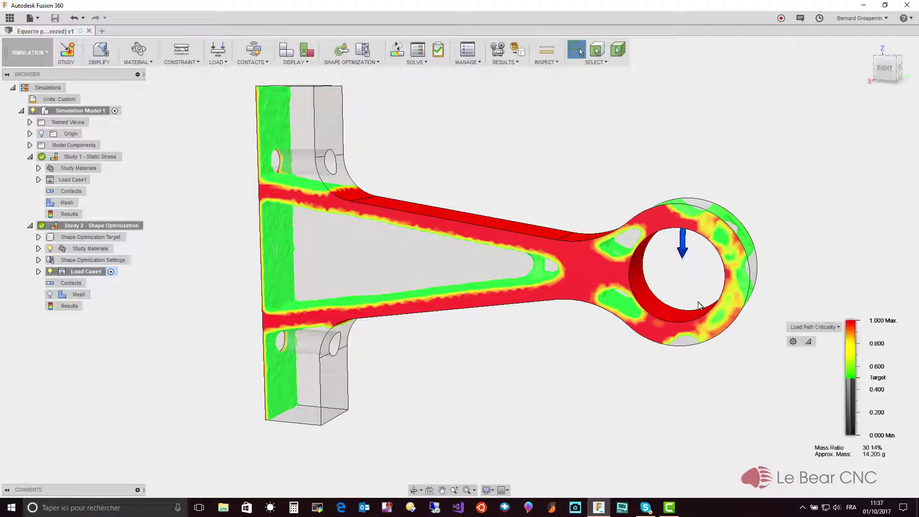
pyautogui.moveTo(851, 378)
pyautogui.keyDown('shift'); pyautogui.moveTo(361, 241); pyautogui.dragTo(287, 239, button='middle'); pyautogui.keyUp('shift')
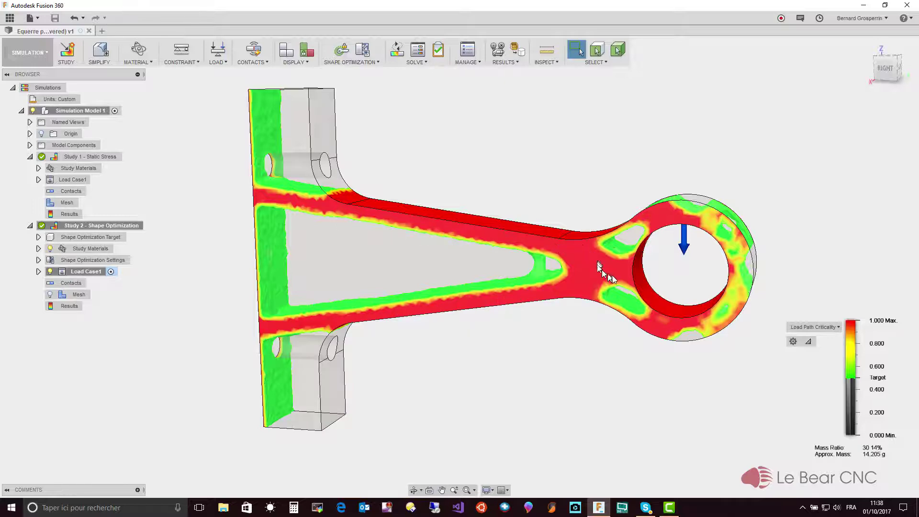
pyautogui.scroll(-2, 470, 234)
pyautogui.keyDown('shift'); pyautogui.moveTo(469, 234); pyautogui.dragTo(453, 262, button='middle'); pyautogui.keyUp('shift')
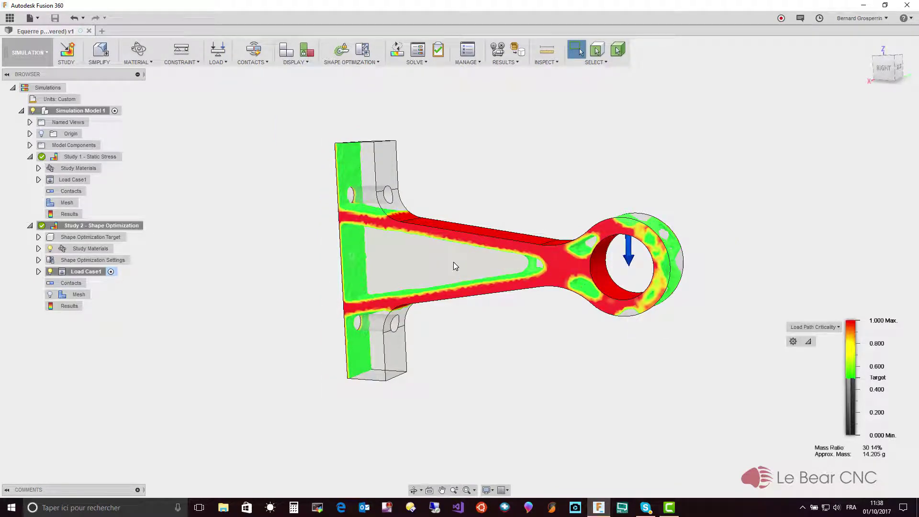
pyautogui.scroll(3, 452, 262)
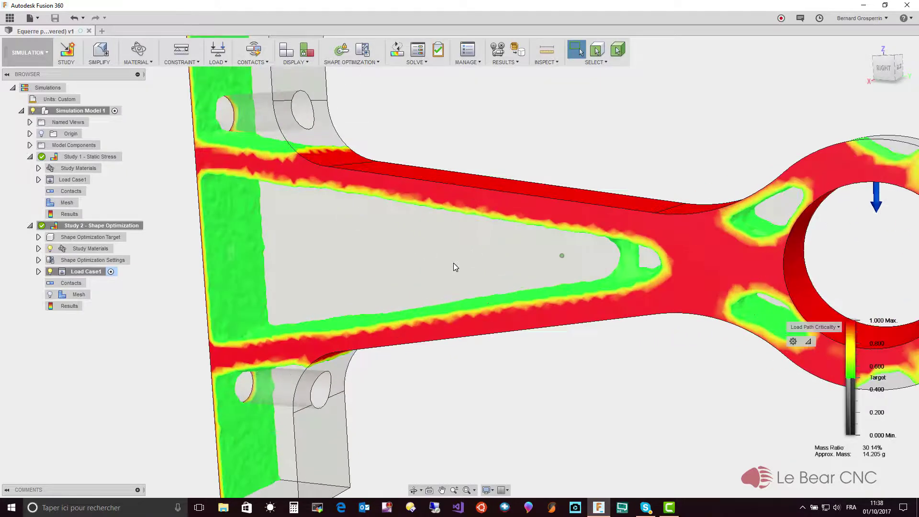
pyautogui.scroll(-1, 452, 265)
pyautogui.scroll(-1, 452, 266)
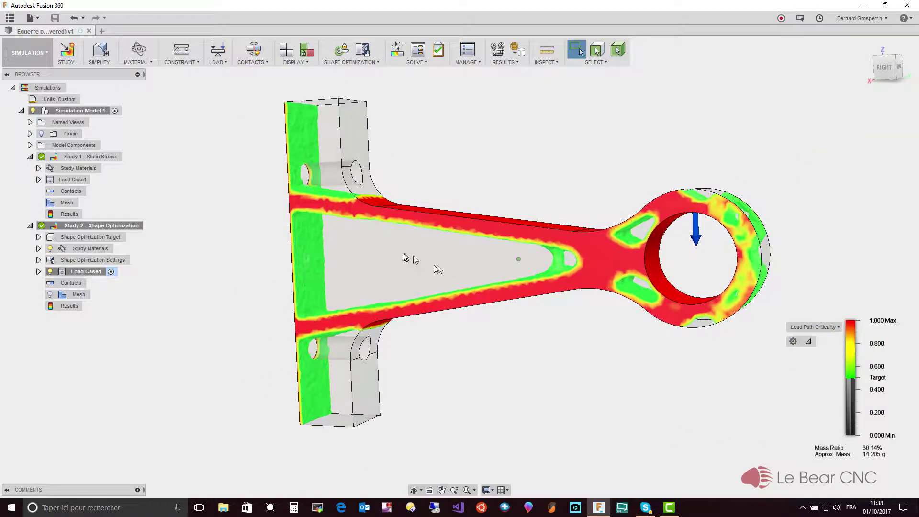
pyautogui.scroll(1, 384, 249)
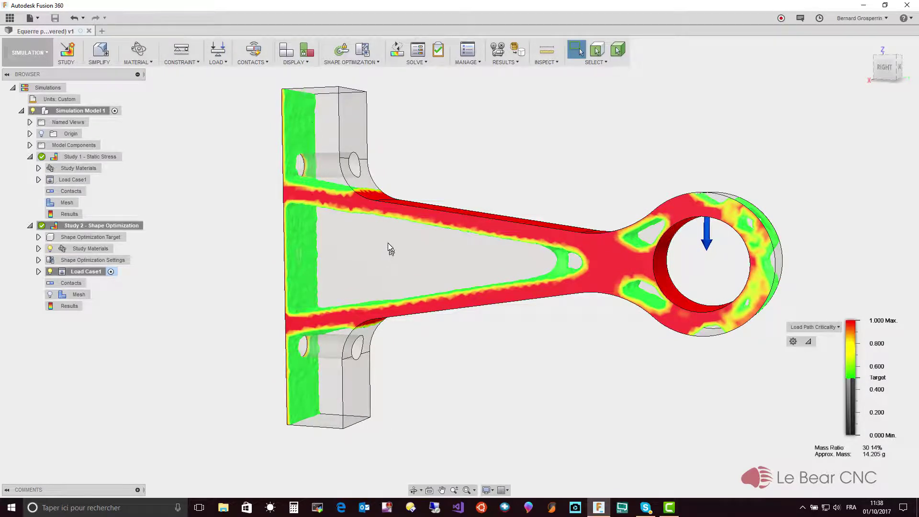
pyautogui.keyDown('shift'); pyautogui.moveTo(320, 210); pyautogui.dragTo(297, 215, button='middle'); pyautogui.keyUp('shift')
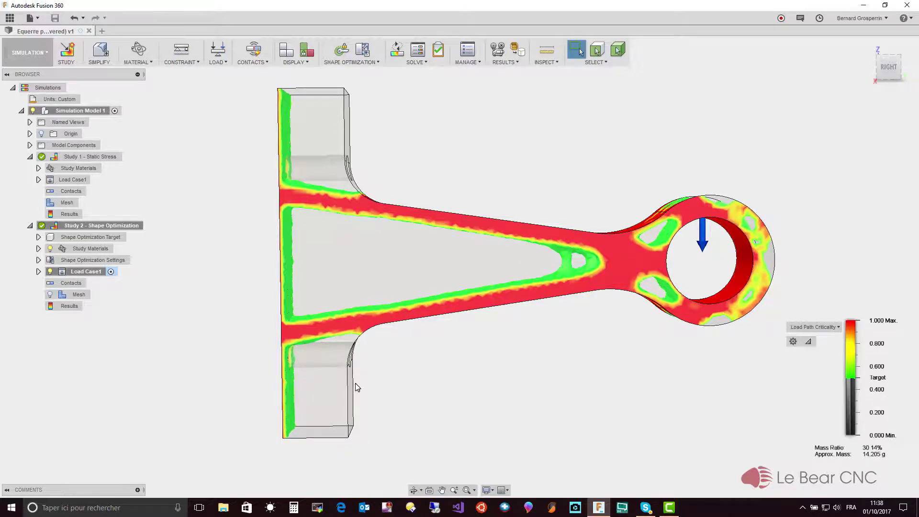
pyautogui.scroll(-1, 401, 375)
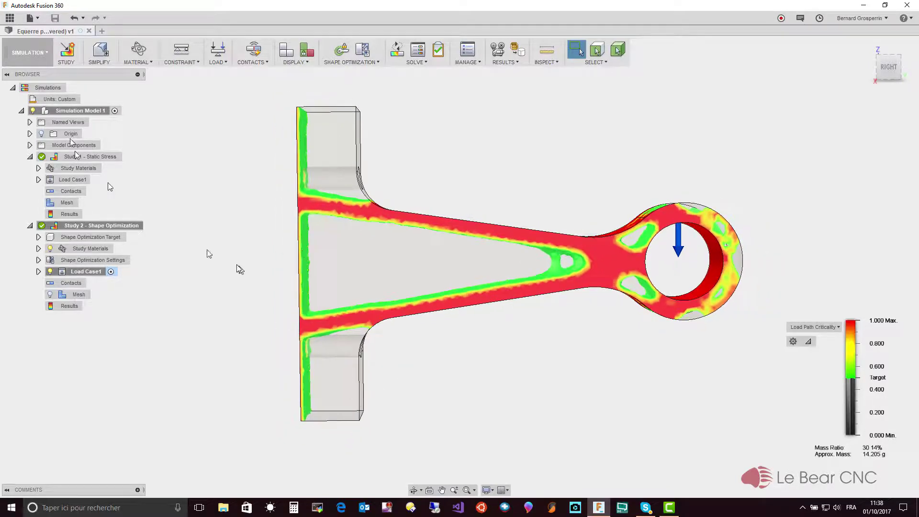
# Step: Switch to the Model workspace and start a sketch on the bracket's large flat side face
pyautogui.click(47, 54)
pyautogui.click(28, 76)
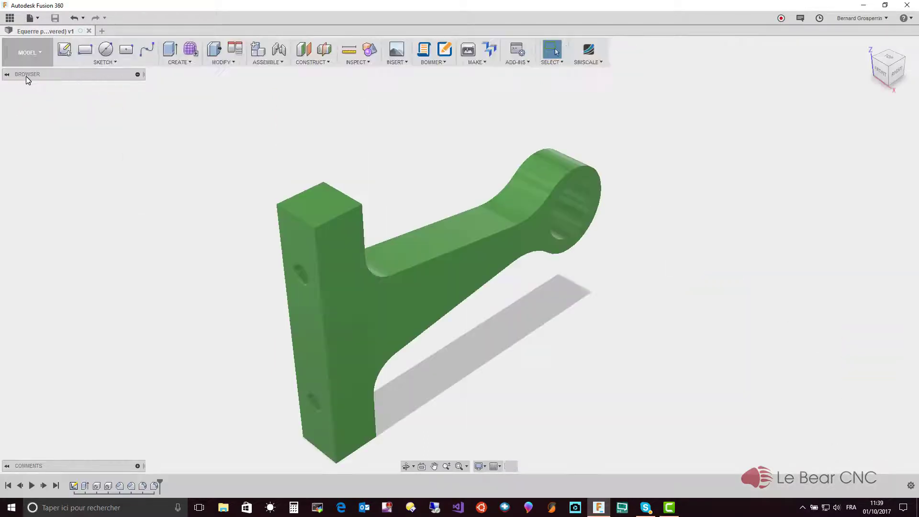
pyautogui.scroll(-4, 382, 371)
pyautogui.keyDown('shift'); pyautogui.moveTo(392, 373); pyautogui.dragTo(425, 307, button='middle'); pyautogui.keyUp('shift')
pyautogui.scroll(3, 430, 296)
pyautogui.scroll(5, 368, 146)
pyautogui.scroll(-5, 367, 147)
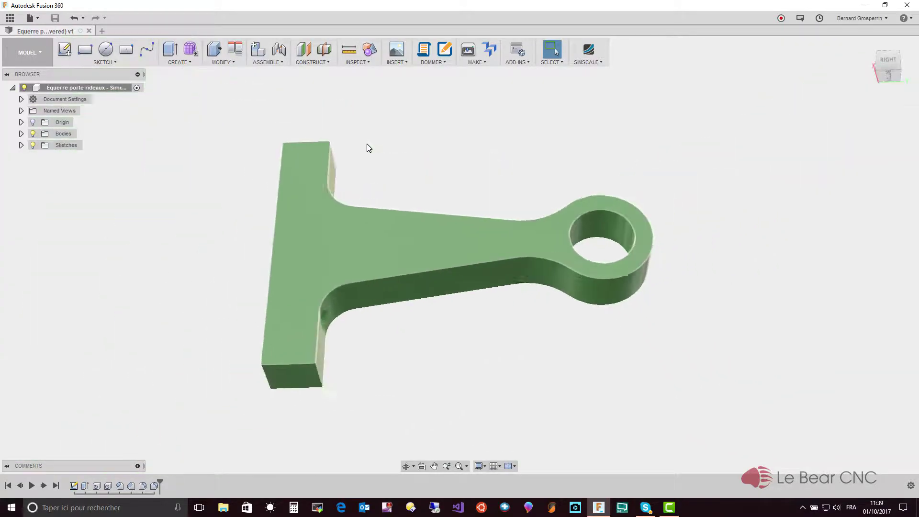
pyautogui.click(115, 61)
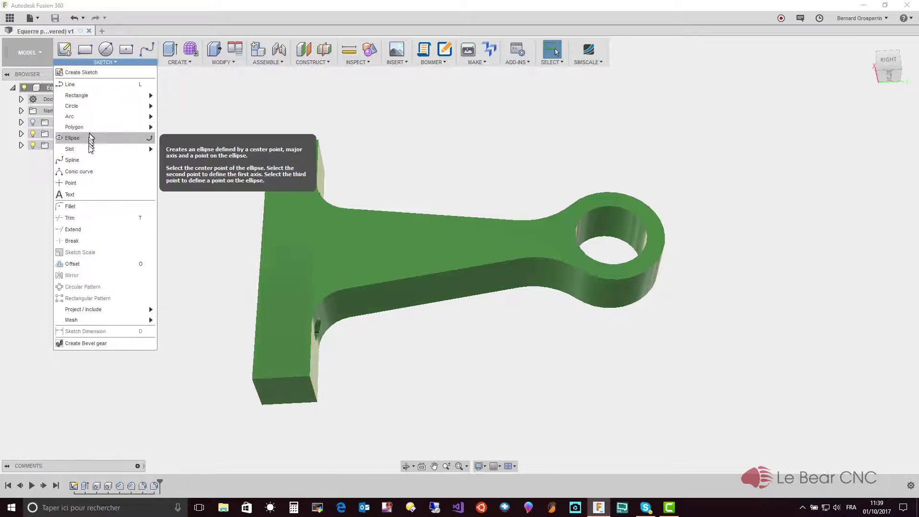
pyautogui.click(94, 73)
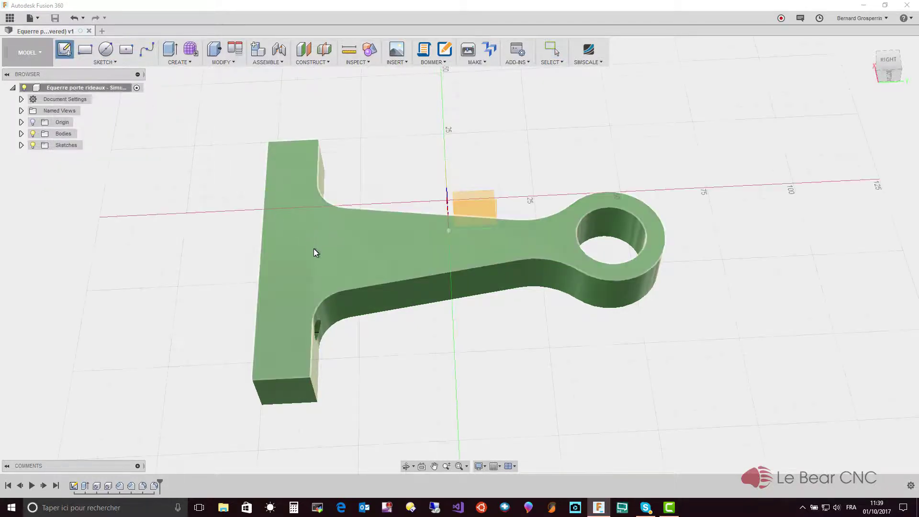
pyautogui.click(313, 248)
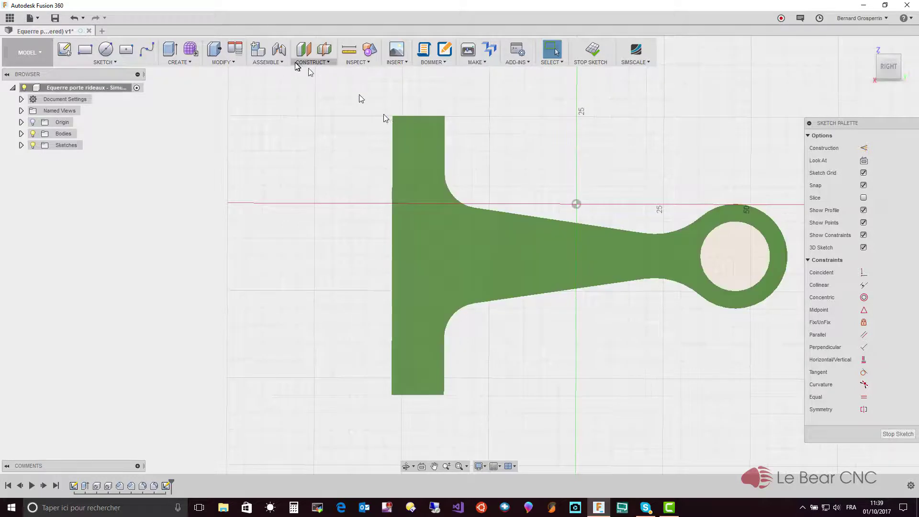
# Step: Project the whole bracket body's outline into the sketch using the body selection filter, and hide the bodies
pyautogui.click(108, 61)
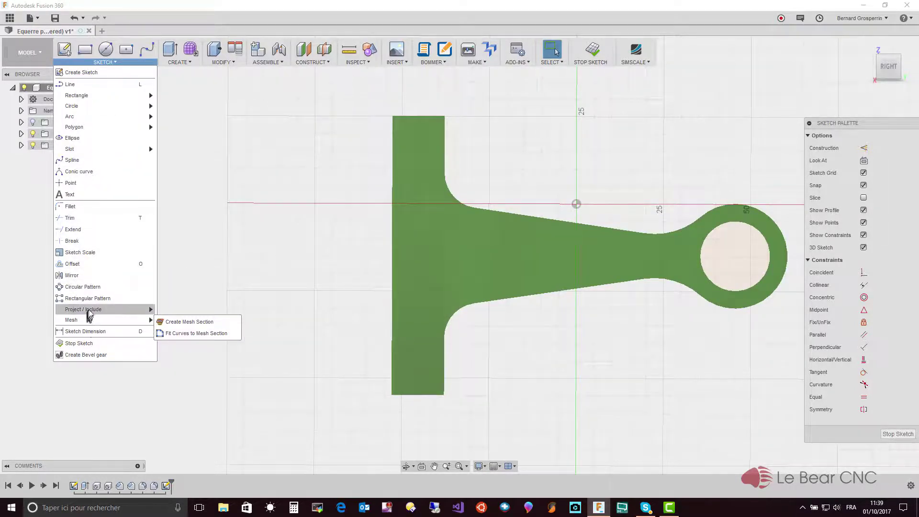
pyautogui.moveTo(90, 309)
pyautogui.click(173, 312)
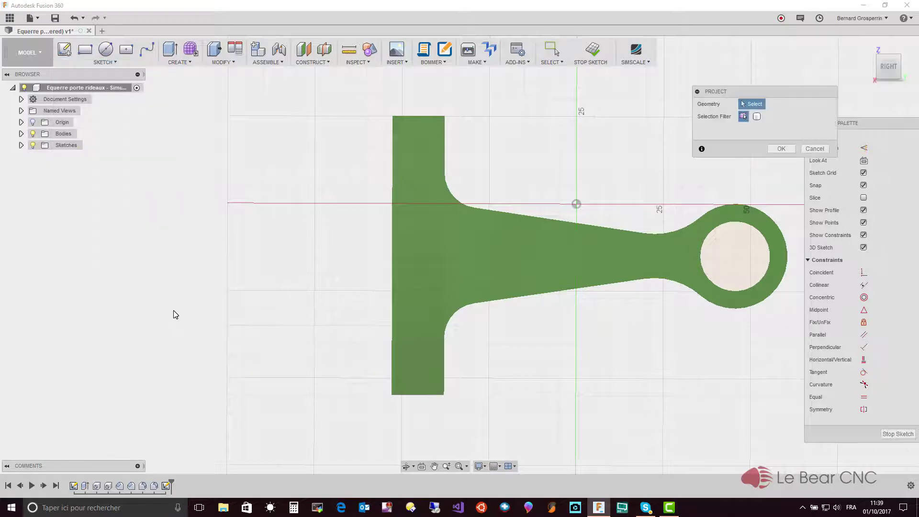
pyautogui.click(756, 116)
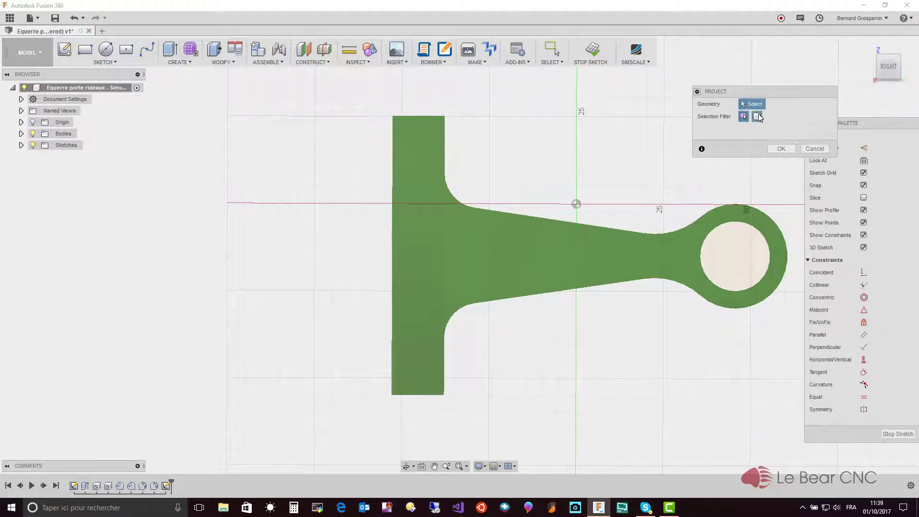
pyautogui.click(434, 145)
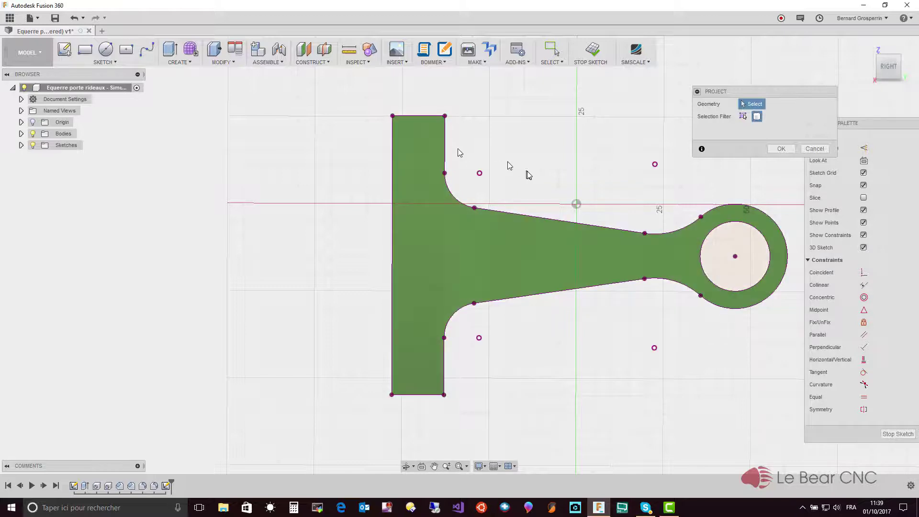
pyautogui.click(780, 148)
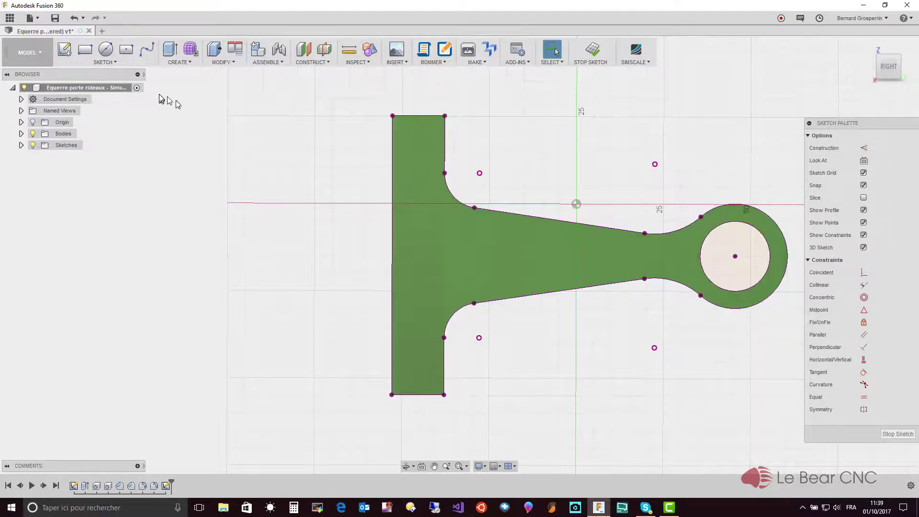
pyautogui.click(33, 134)
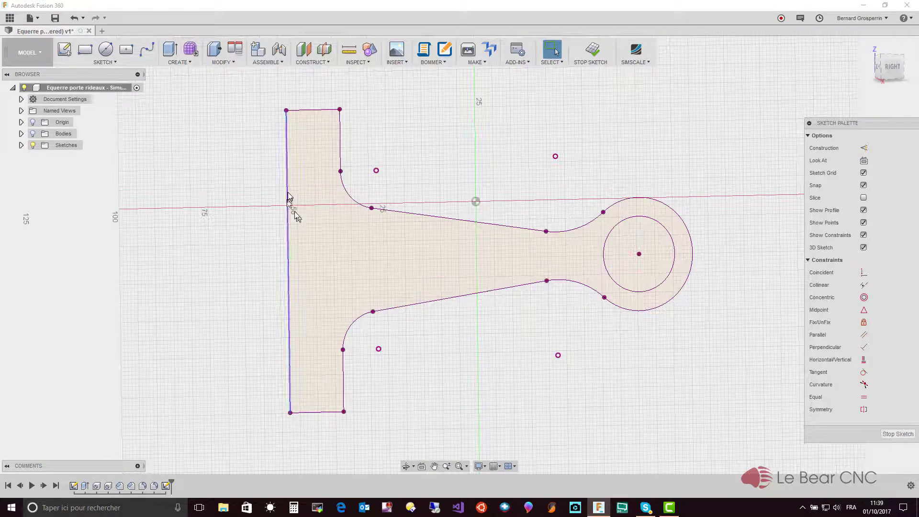
# Step: Sketch a construction line about 38 mm long through the middle of the arm, perpendicular to the mounting plate's back edge
pyautogui.press('c')
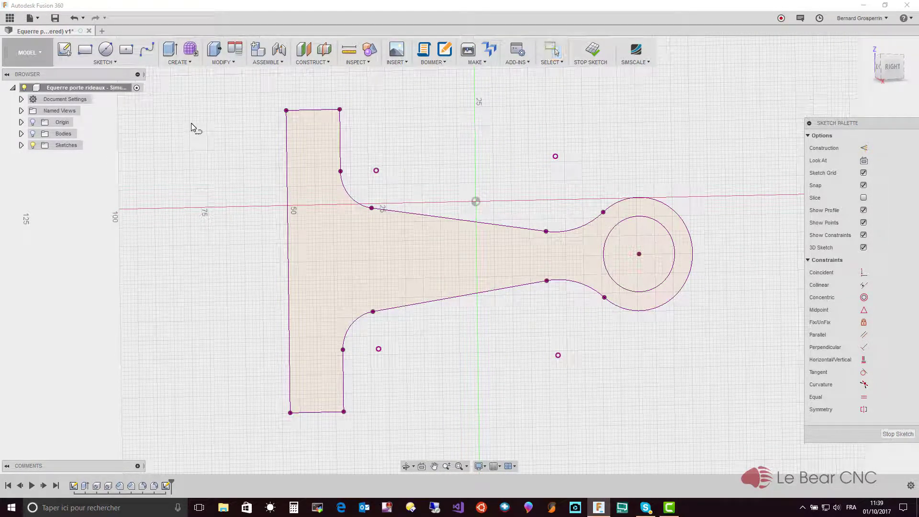
pyautogui.click(336, 261)
pyautogui.click(473, 261)
pyautogui.press('Escape')
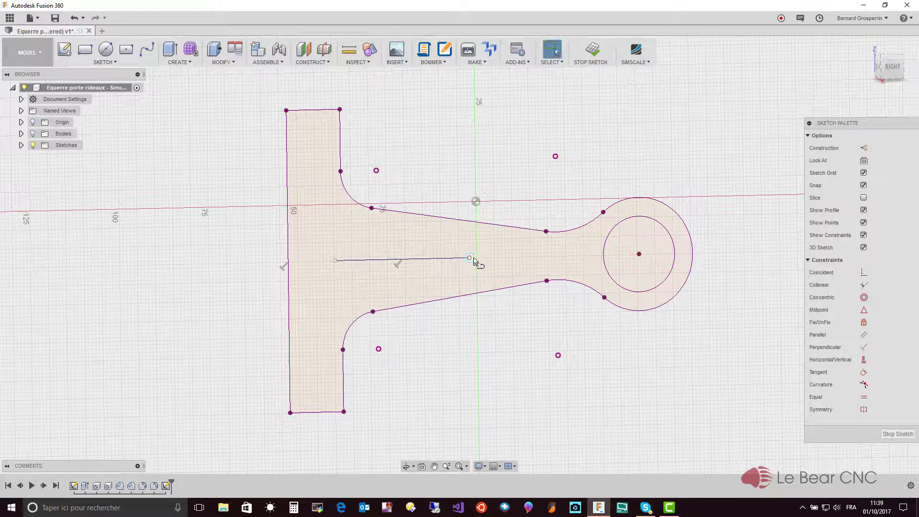
pyautogui.click(452, 259)
pyautogui.press('x')
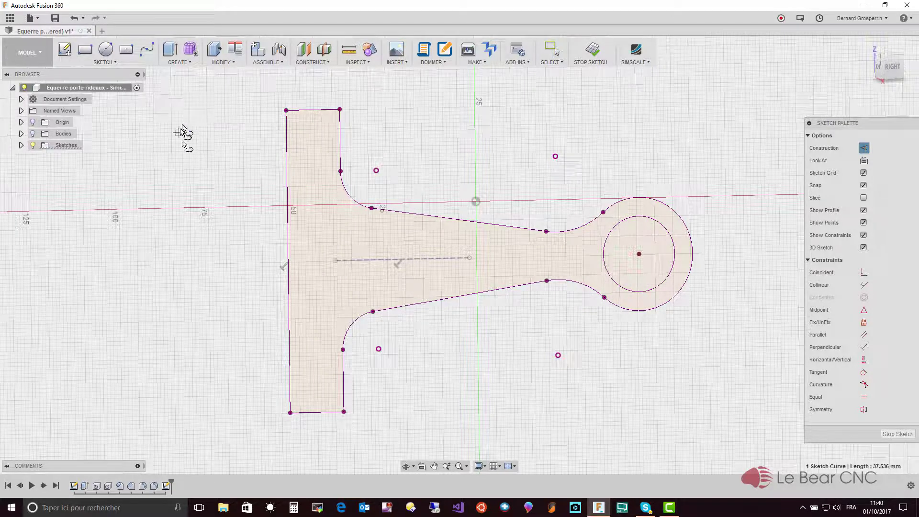
# Step: Sketch a closed rounded triangle inside the arm, with sloping sides about 62 mm long, tangent corner arcs and its narrow end towards the ring
pyautogui.press('l')
pyautogui.click(316, 261)
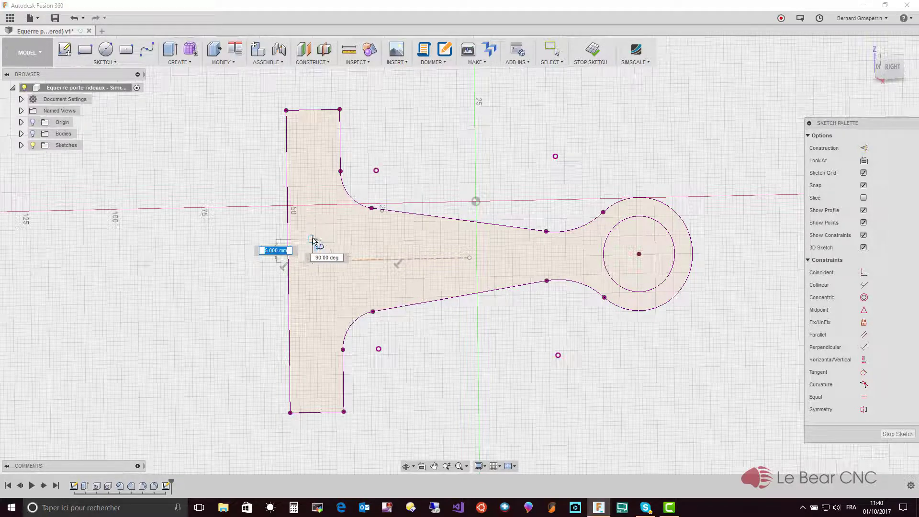
pyautogui.click(312, 235)
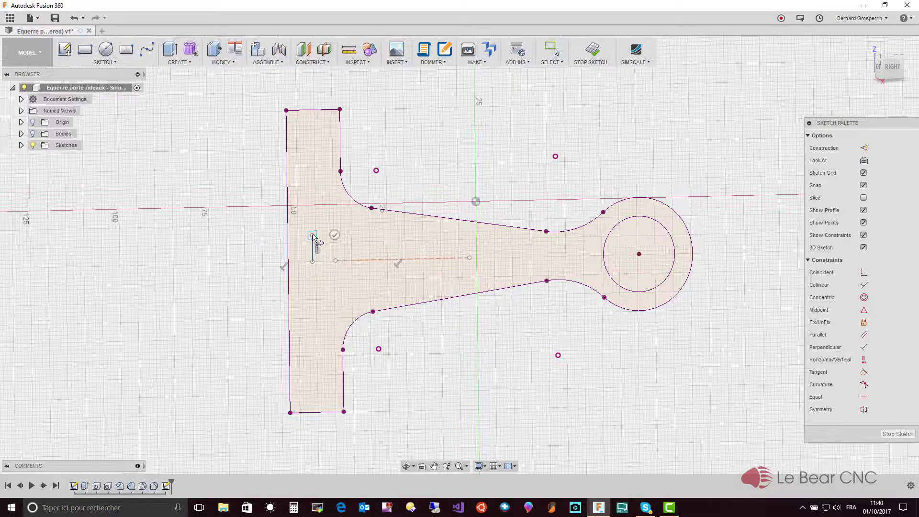
pyautogui.moveTo(312, 235); pyautogui.dragTo(333, 216)
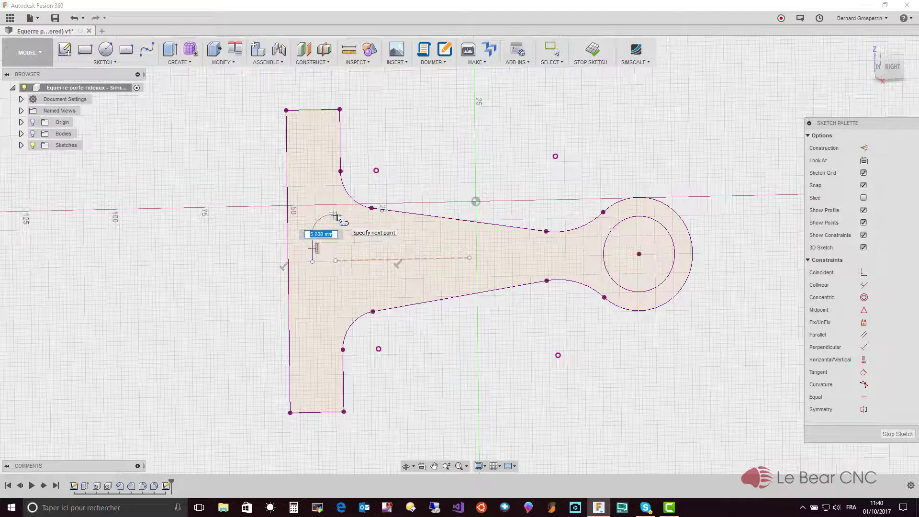
pyautogui.moveTo(334, 215); pyautogui.dragTo(333, 216)
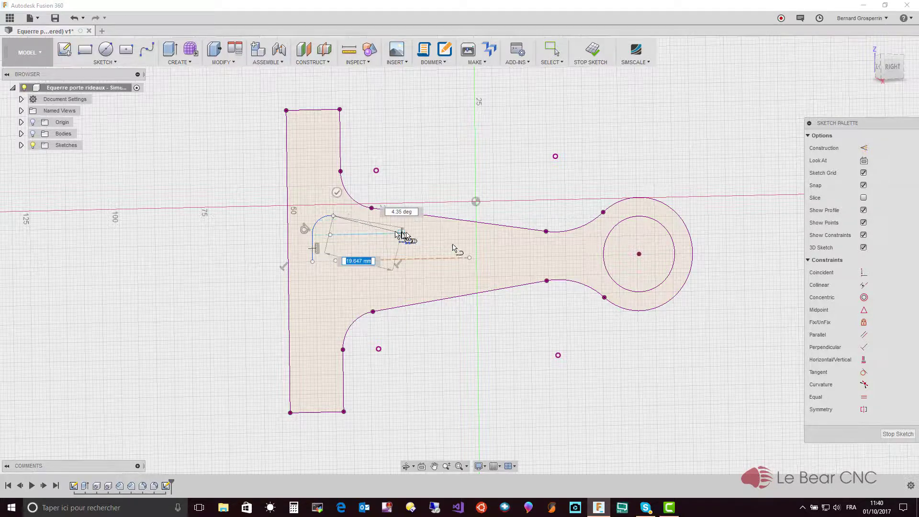
pyautogui.click(555, 252)
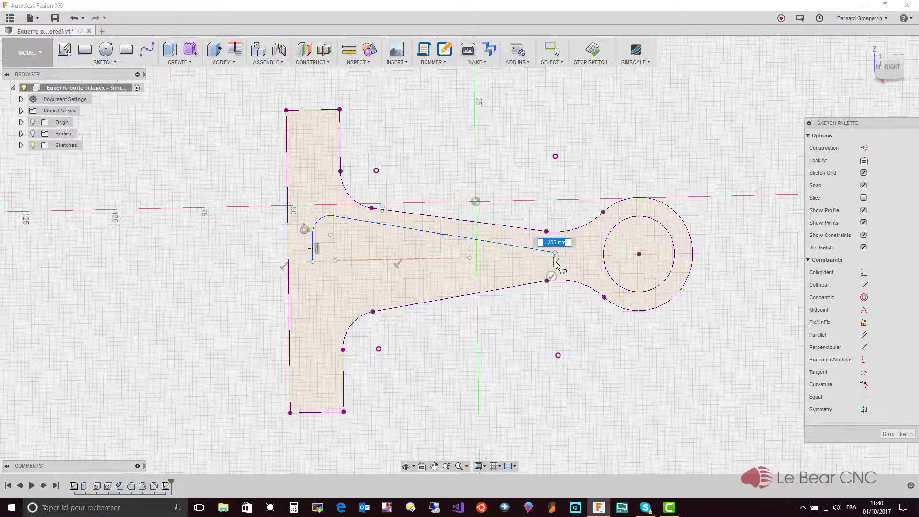
pyautogui.moveTo(556, 262); pyautogui.dragTo(554, 262)
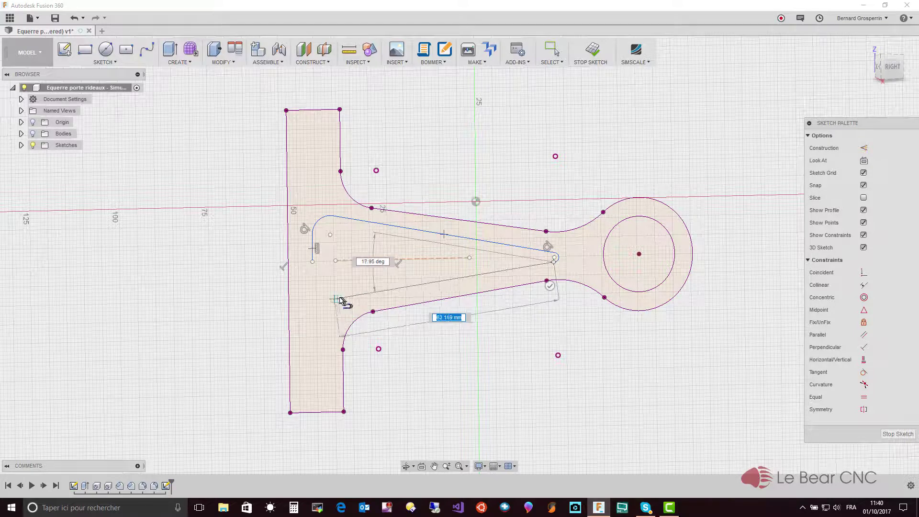
pyautogui.click(334, 300)
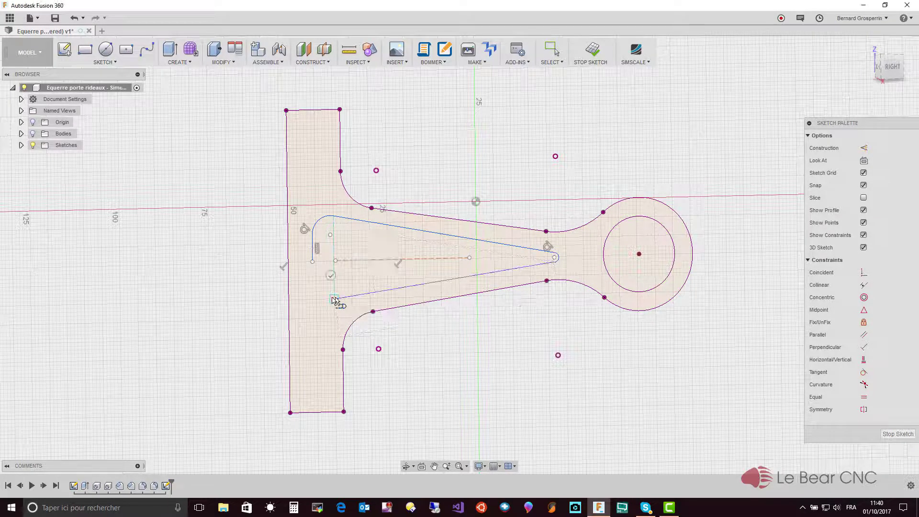
pyautogui.click(311, 286)
pyautogui.click(311, 263)
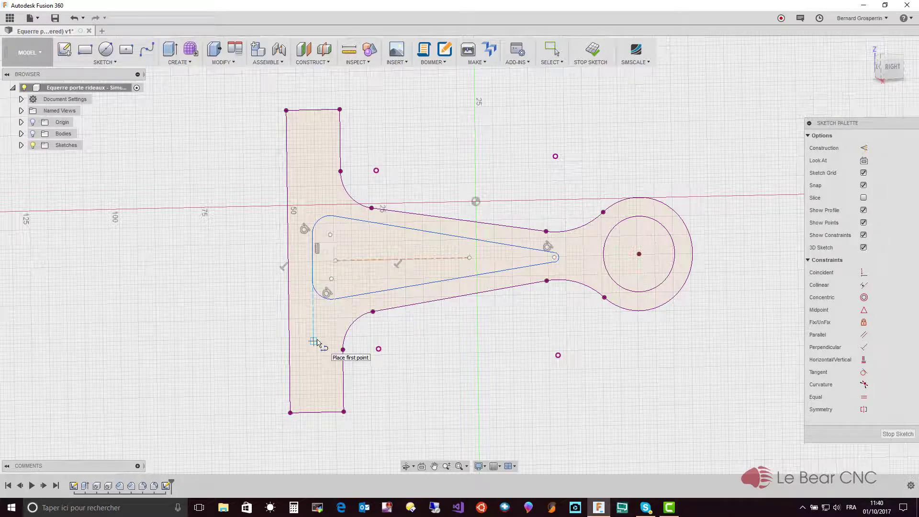
pyautogui.press('Escape')
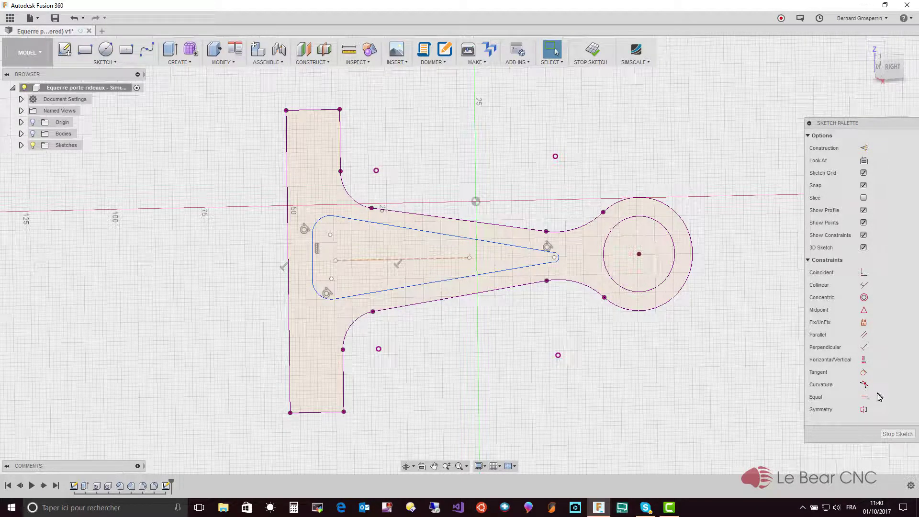
# Step: Make the triangle's two sloping sides and its two large corner arcs symmetric about the construction line
pyautogui.click(864, 409)
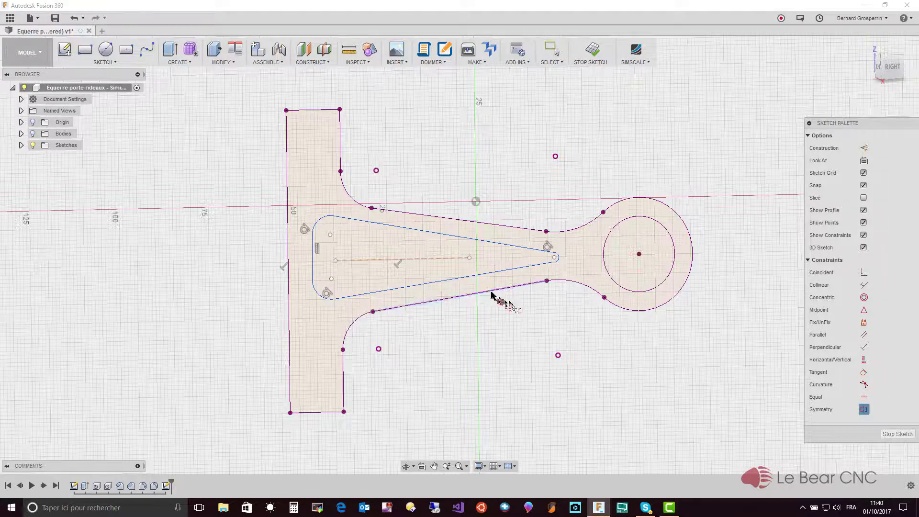
pyautogui.click(471, 275)
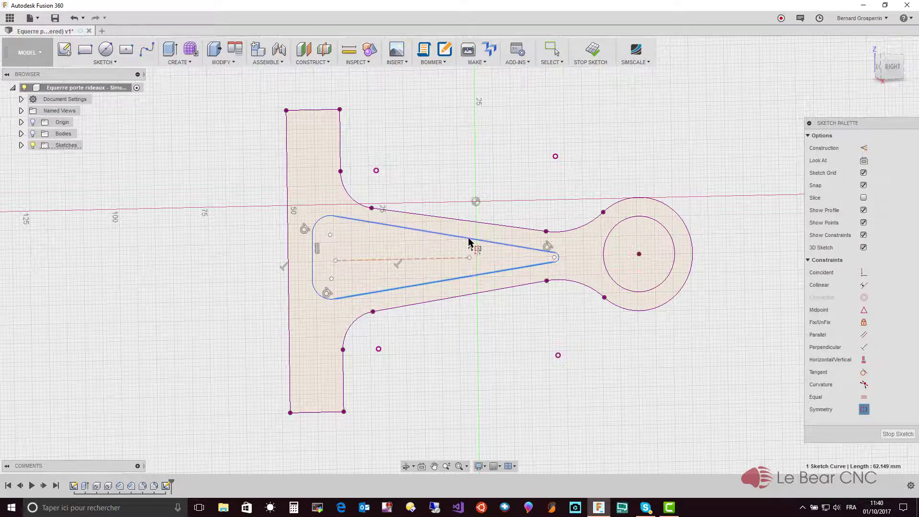
pyautogui.click(469, 242)
pyautogui.click(443, 259)
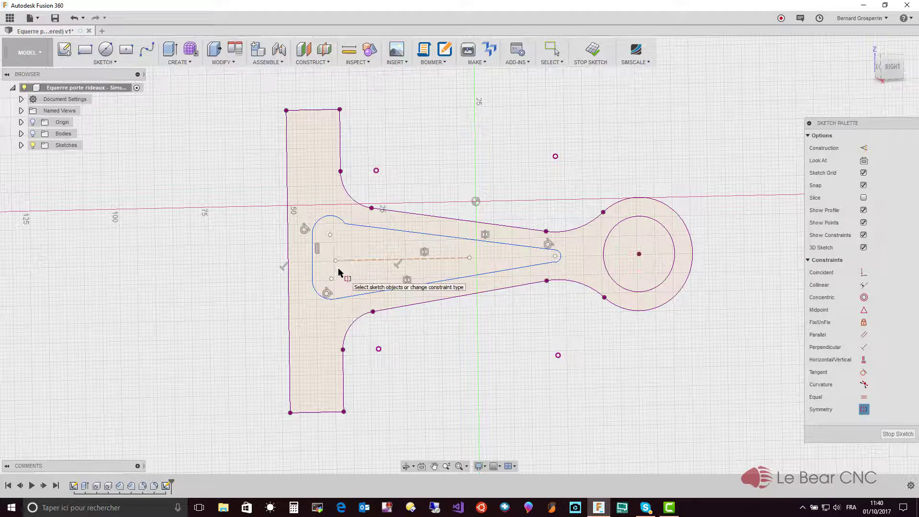
pyautogui.click(320, 296)
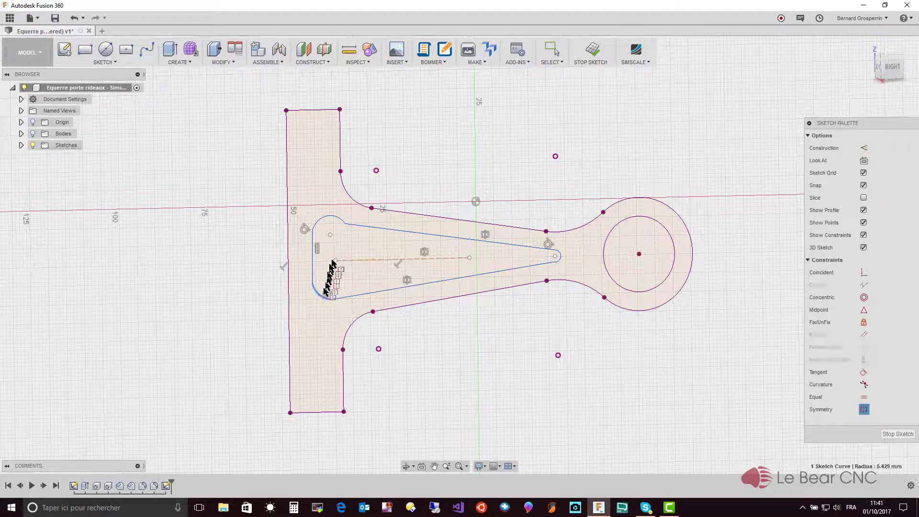
pyautogui.click(323, 221)
pyautogui.click(363, 258)
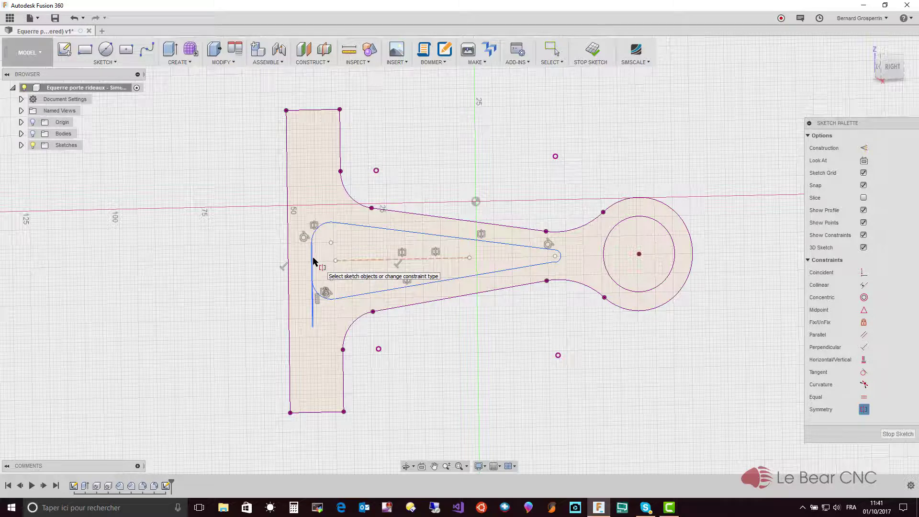
pyautogui.press('Escape')
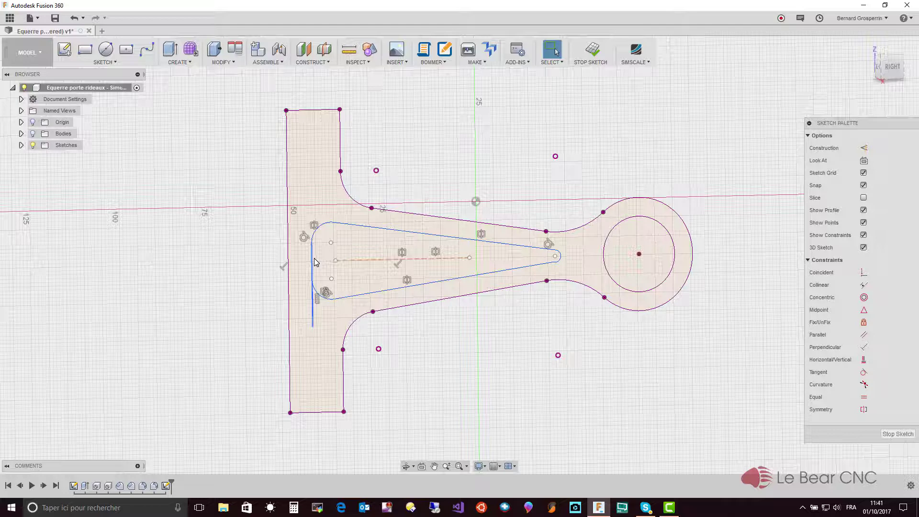
# Step: Delete the triangle's overlong base line and redraw it between the endpoints of the two large corner arcs
pyautogui.click(313, 316)
pyautogui.press('Delete')
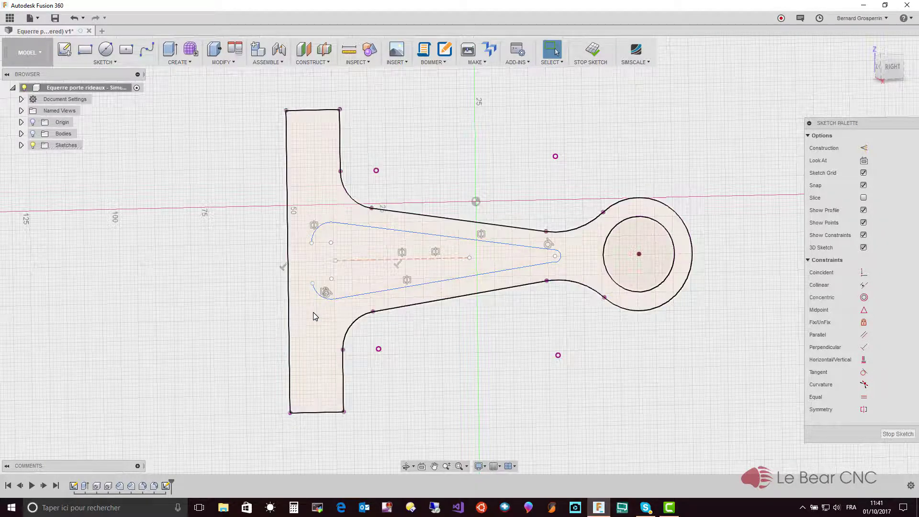
pyautogui.press('l')
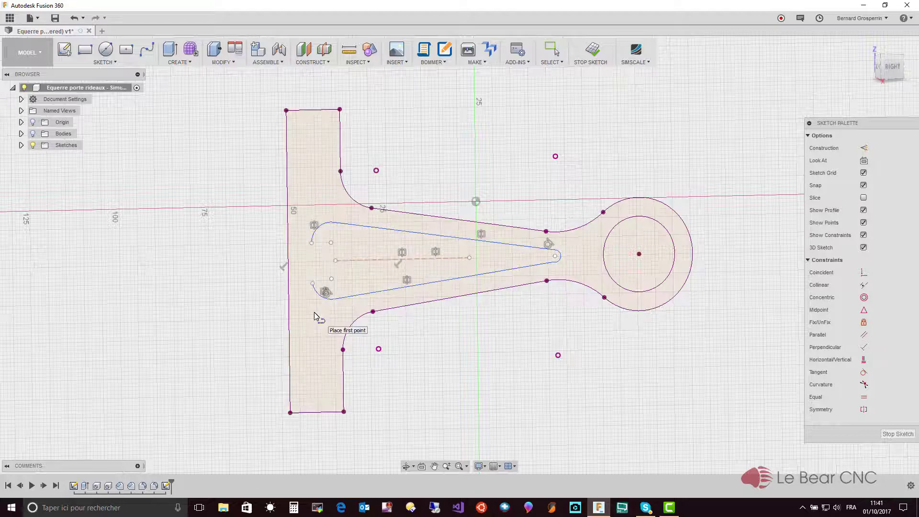
pyautogui.click(312, 243)
pyautogui.click(313, 283)
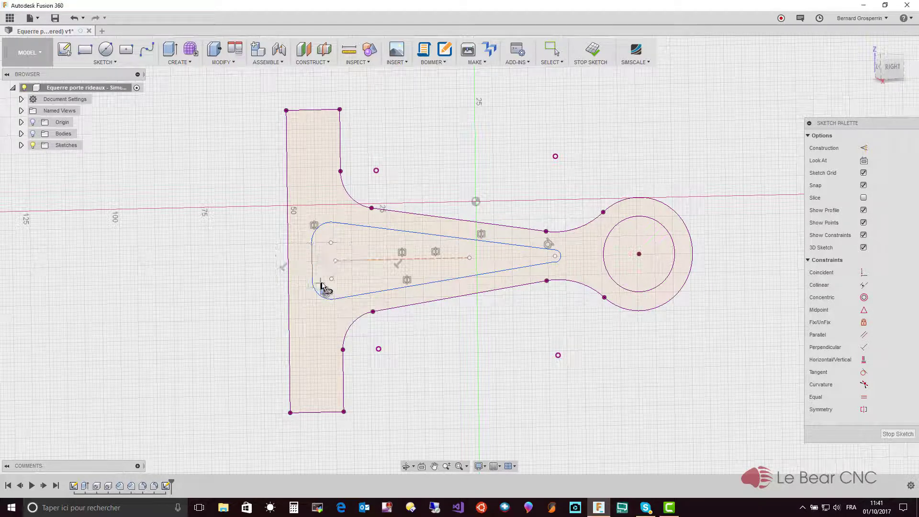
pyautogui.press('Escape')
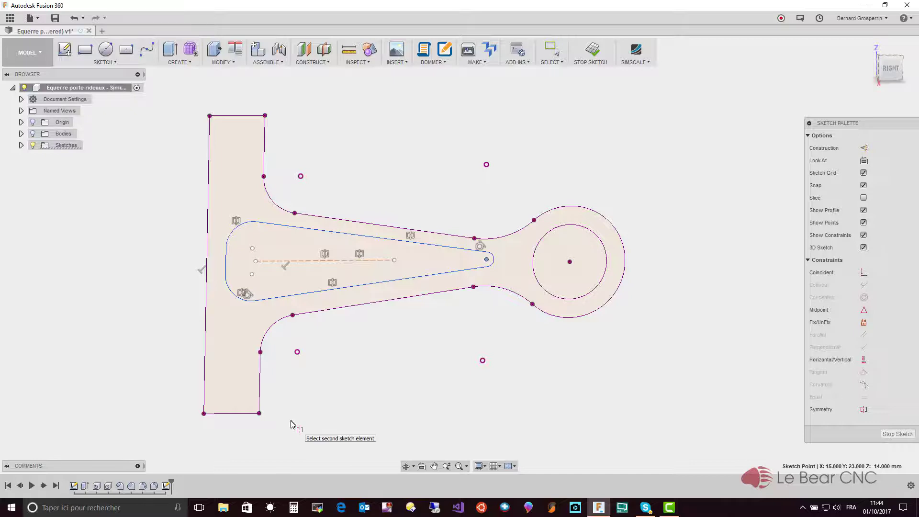
# Step: Try to make the mounting plate's two short end edges symmetric about the construction line
pyautogui.press('Escape')
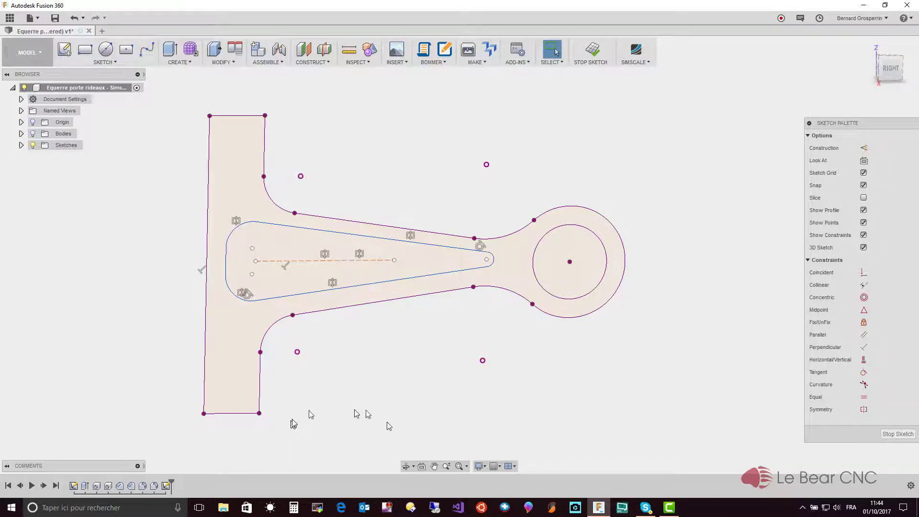
pyautogui.click(863, 409)
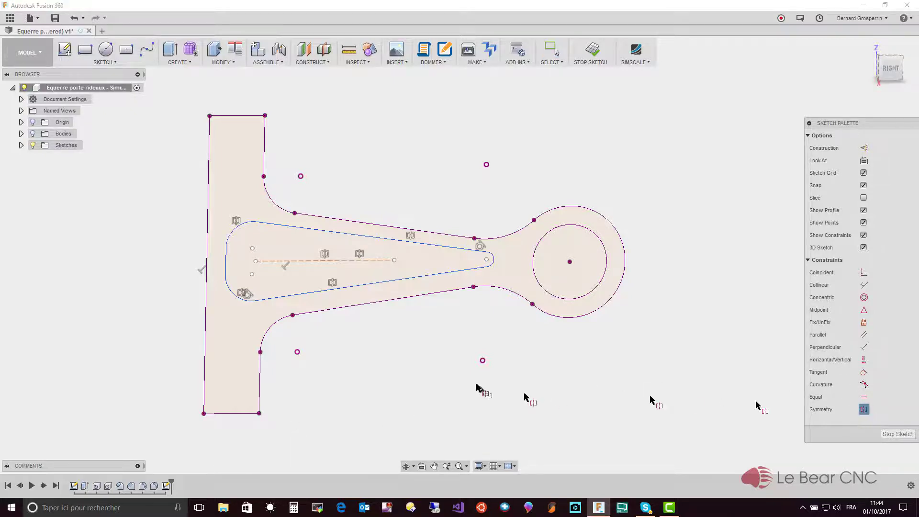
pyautogui.click(239, 413)
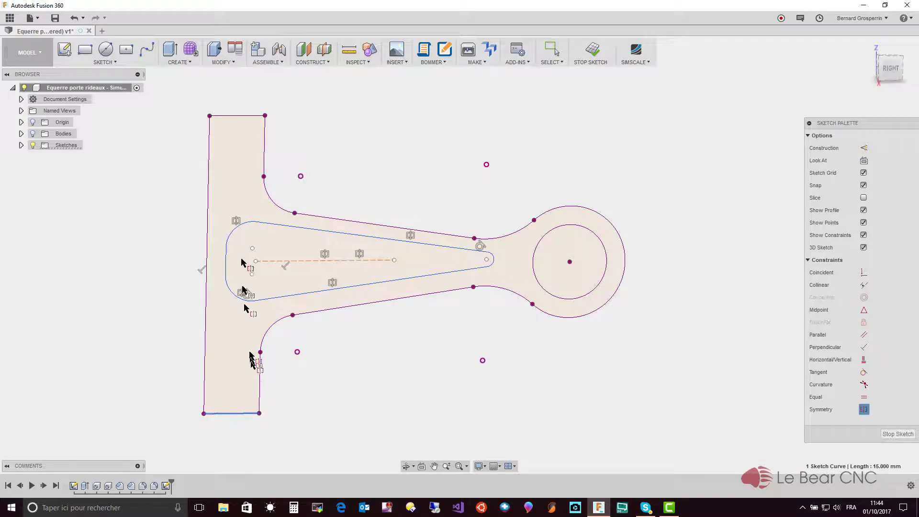
pyautogui.click(235, 115)
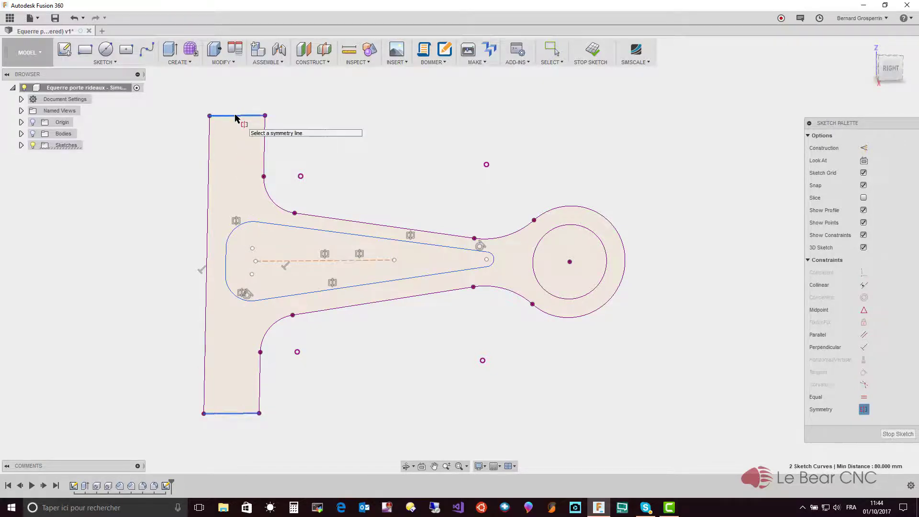
pyautogui.click(244, 260)
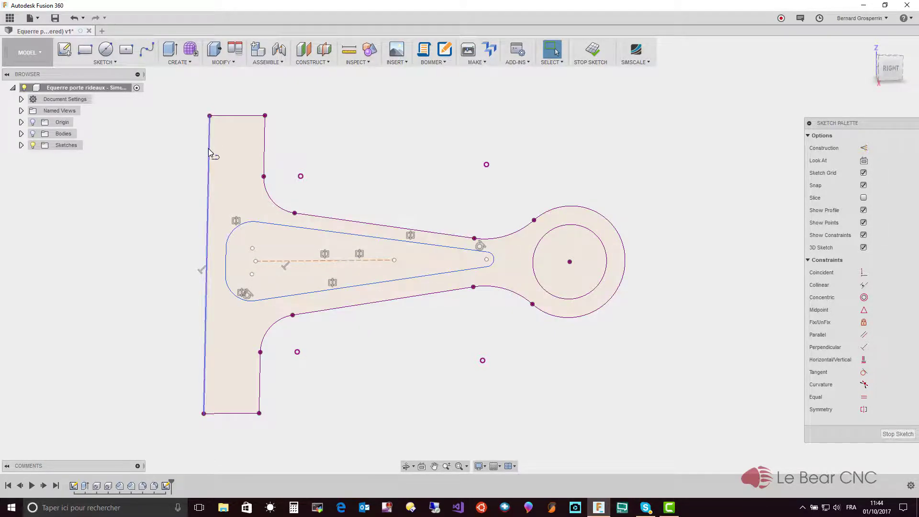
# Step: Sketch a construction line about 9 mm long outward from the midpoint of the plate's back edge, perpendicular to that edge
pyautogui.press('l')
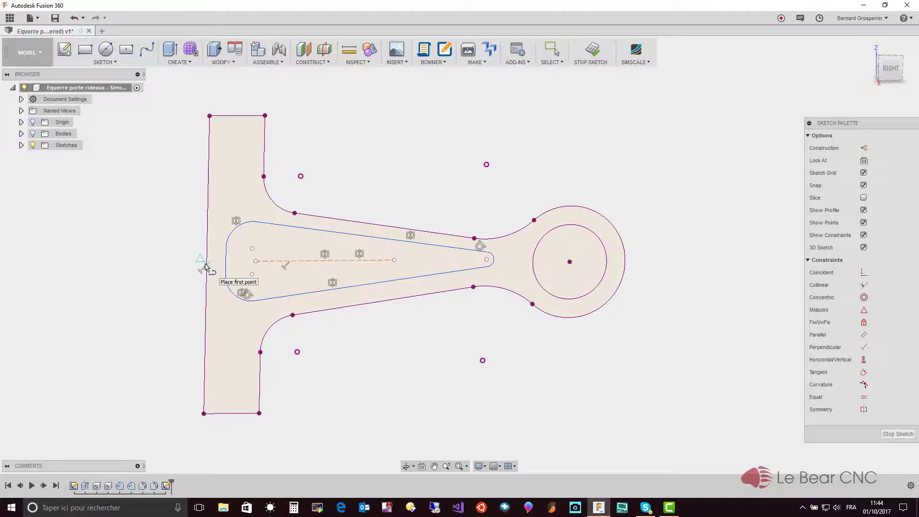
pyautogui.click(207, 266)
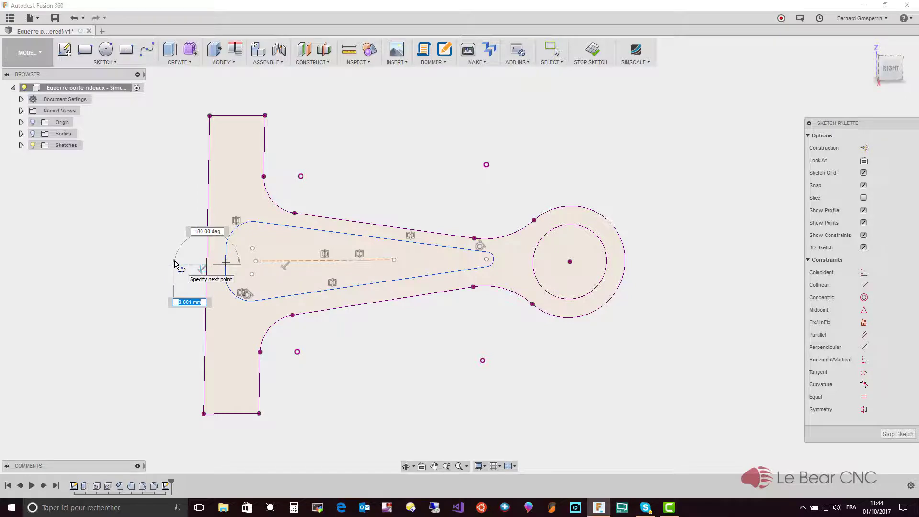
pyautogui.click(175, 264)
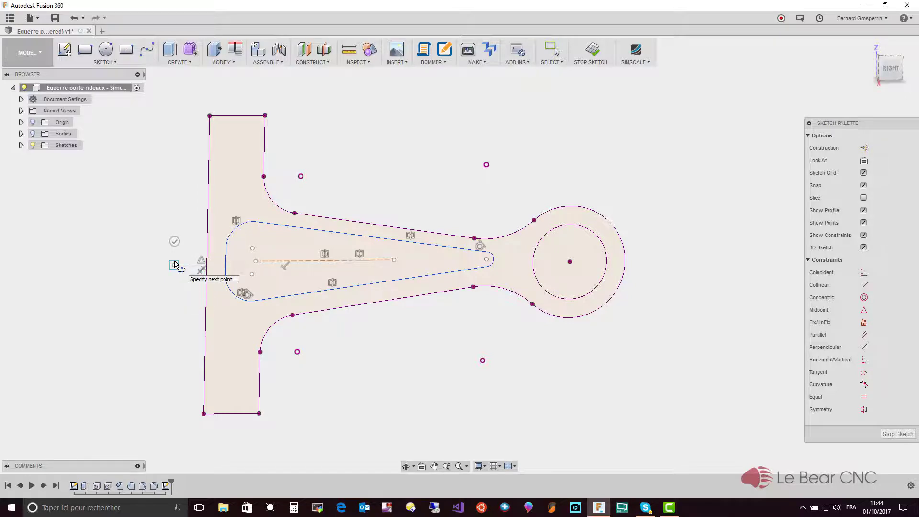
pyautogui.click(174, 264)
pyautogui.press('Escape')
pyautogui.click(192, 267)
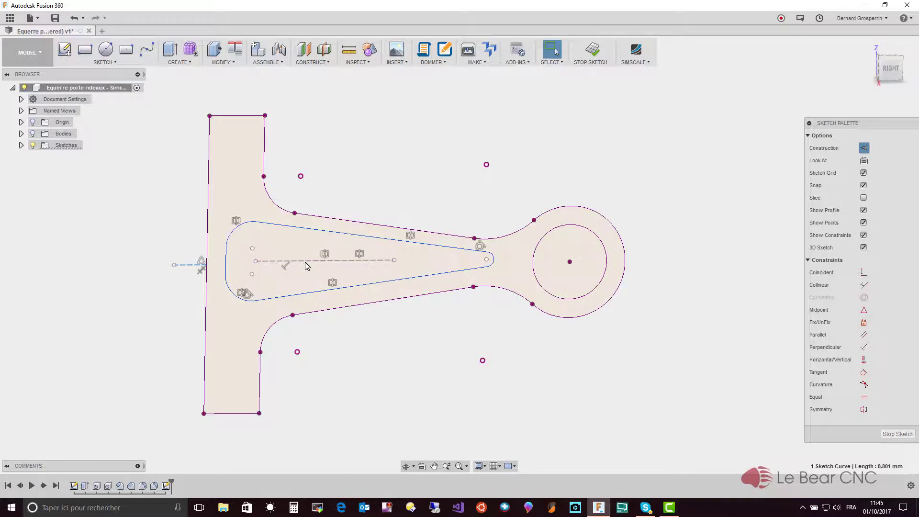
# Step: Make the triangle's central construction line collinear with the short construction line behind the plate
pyautogui.click(305, 263)
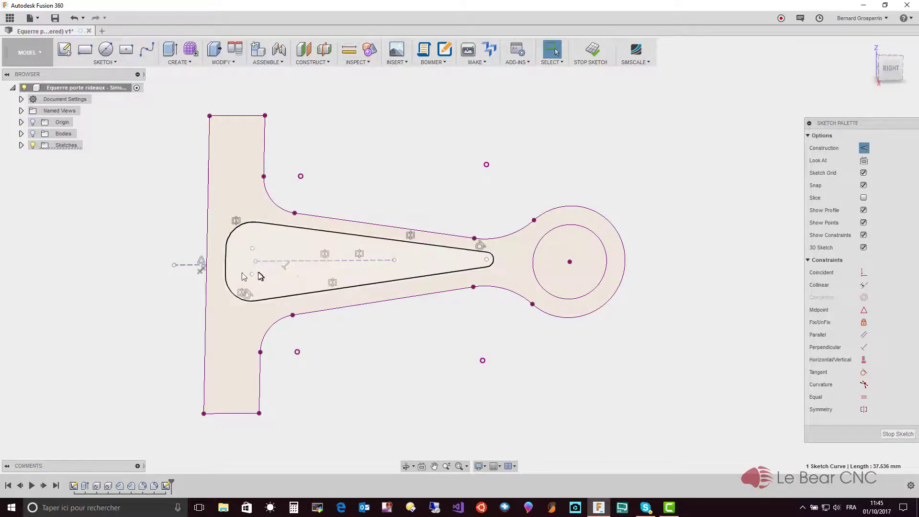
pyautogui.keyDown('ctrl'); pyautogui.click(190, 266); pyautogui.keyUp('ctrl')
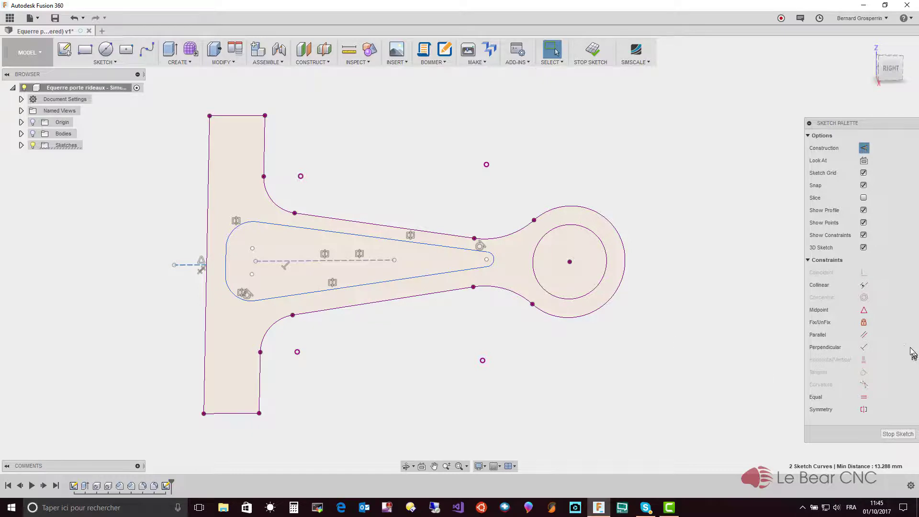
pyautogui.click(864, 286)
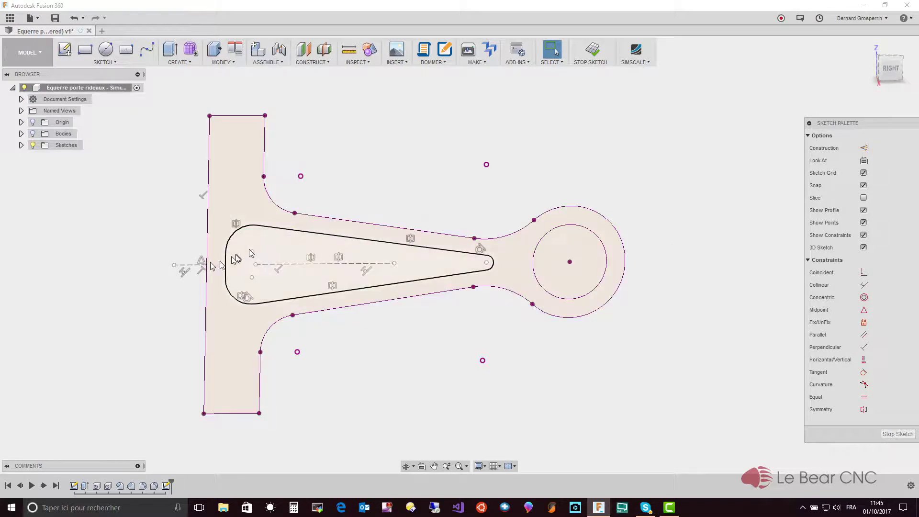
# Step: Delete the short construction line behind the plate and finish the sketch
pyautogui.click(190, 270)
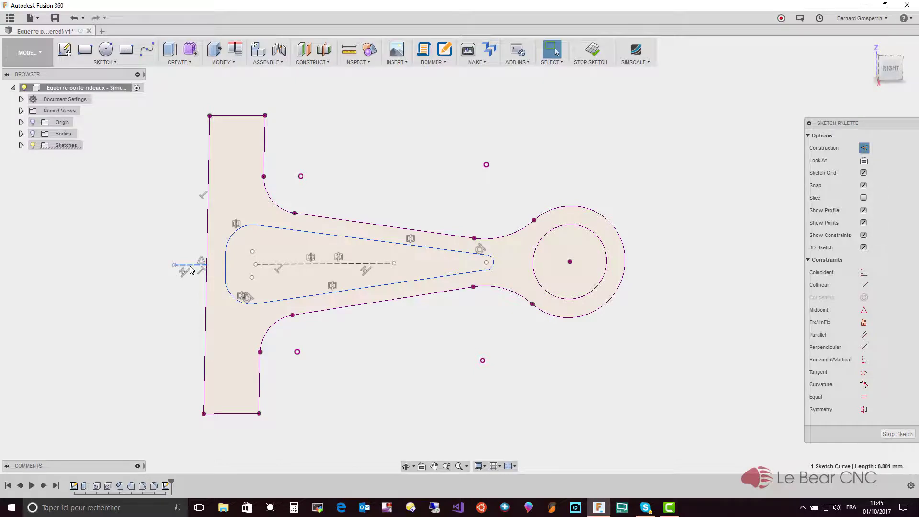
pyautogui.press('Delete')
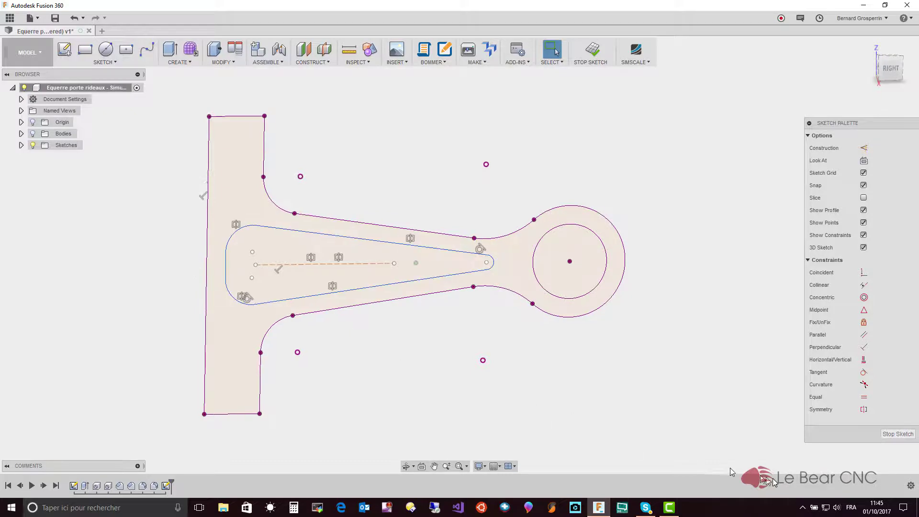
pyautogui.click(897, 433)
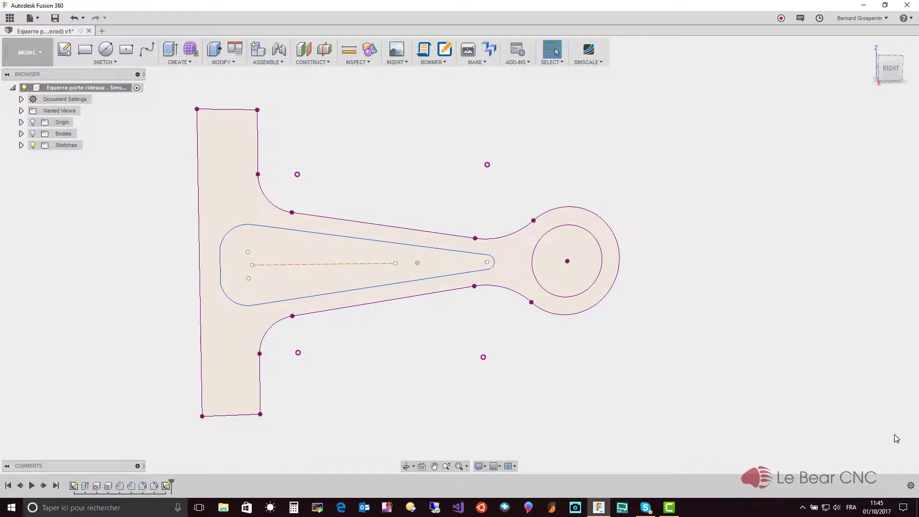
# Step: Show the bodies and cut the rounded triangle through the arm with an extrusion of about -130 mm
pyautogui.click(33, 134)
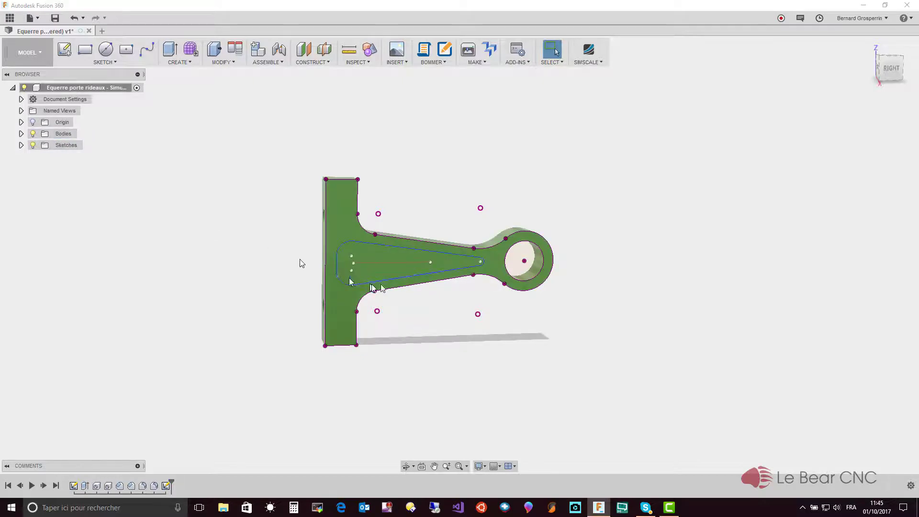
pyautogui.click(387, 258)
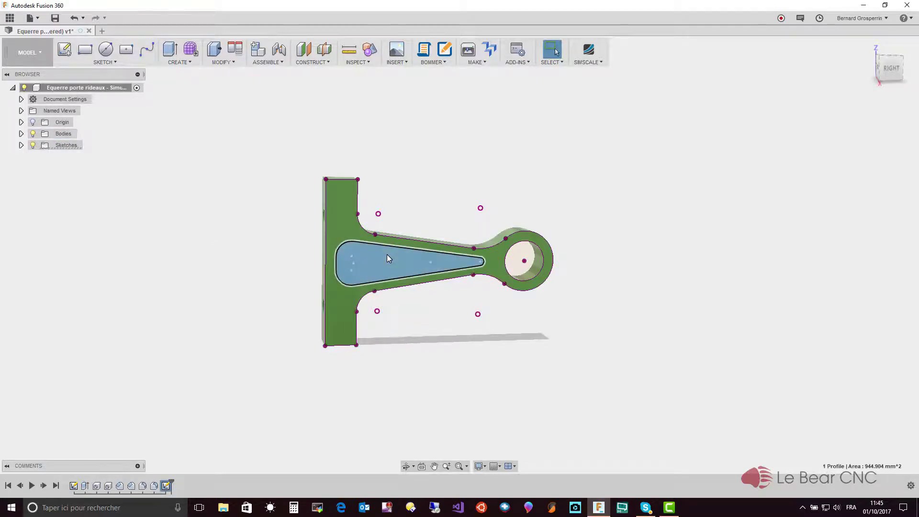
pyautogui.rightClick(388, 258)
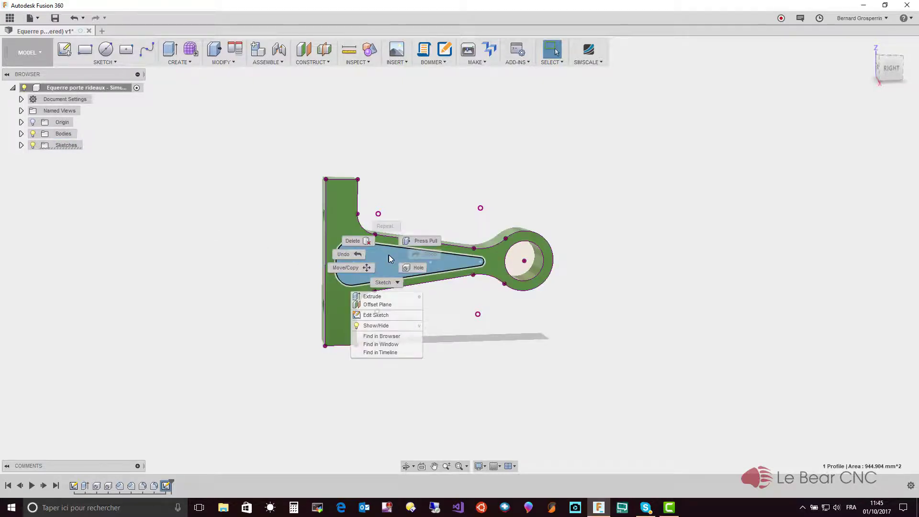
pyautogui.click(377, 297)
pyautogui.keyDown('shift'); pyautogui.moveTo(378, 300); pyautogui.dragTo(425, 264, button='middle'); pyautogui.keyUp('shift')
pyautogui.moveTo(425, 264); pyautogui.dragTo(338, 233)
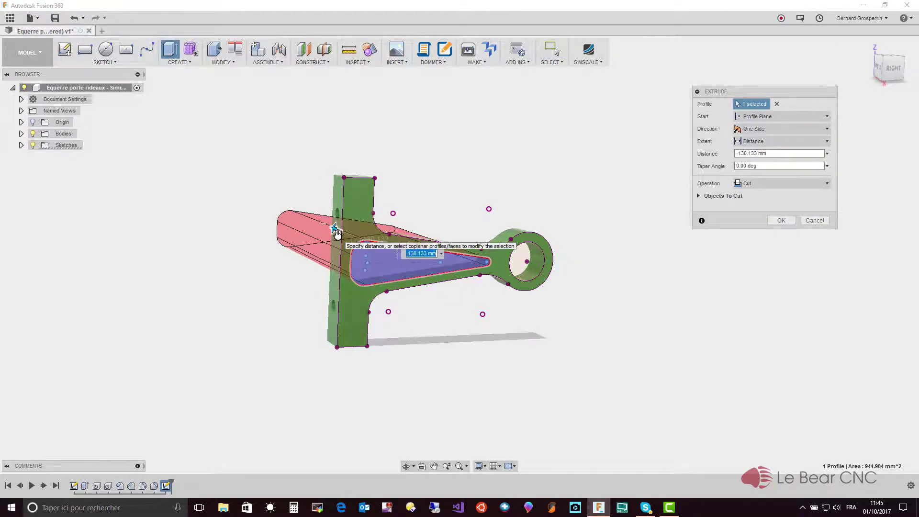
pyautogui.press('Return')
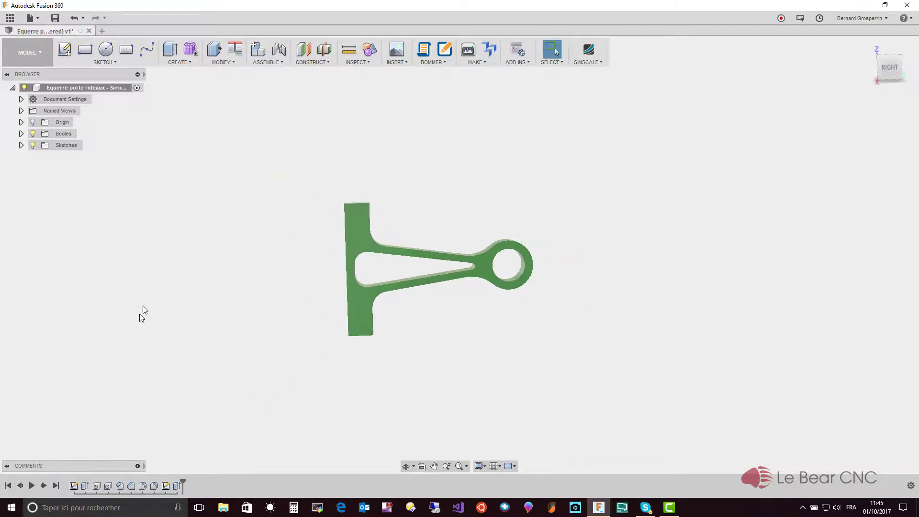
# Step: Reopen the cutout's sketch to inspect its geometry and constraints, and finish it
pyautogui.click(164, 487)
pyautogui.rightClick(164, 486)
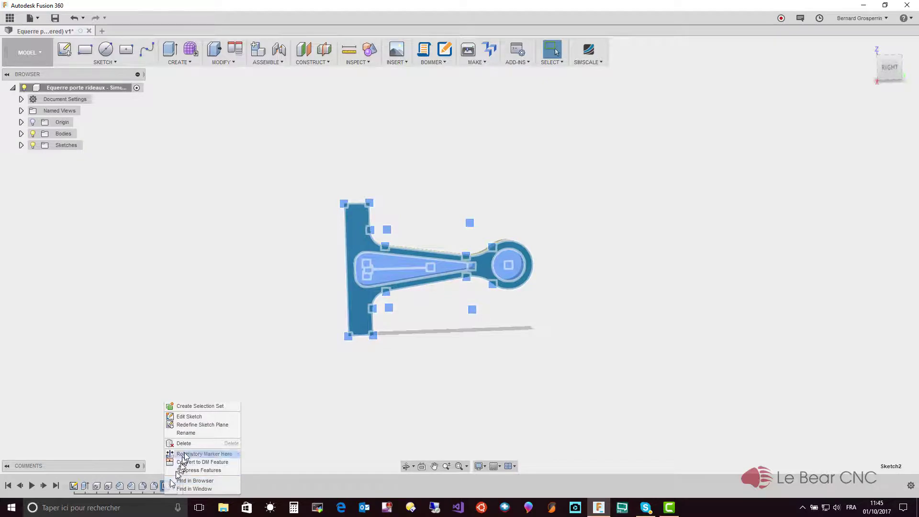
pyautogui.click(194, 416)
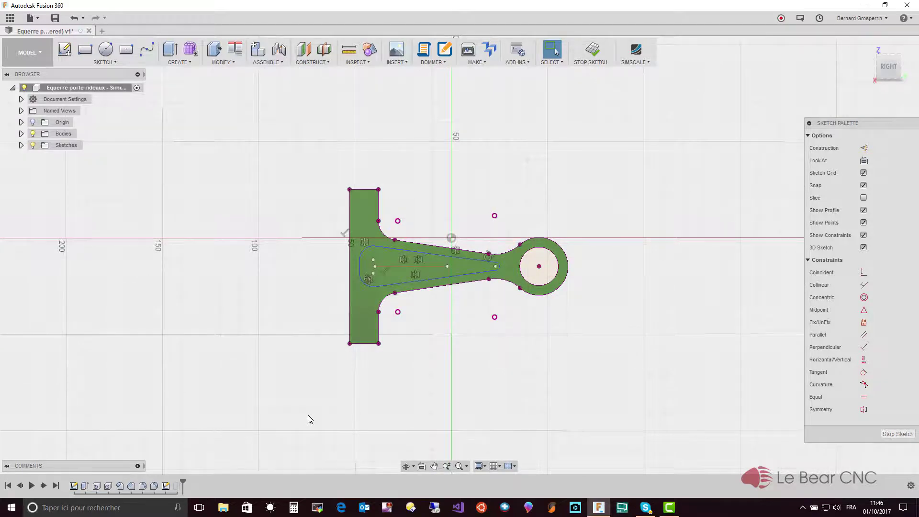
pyautogui.click(898, 433)
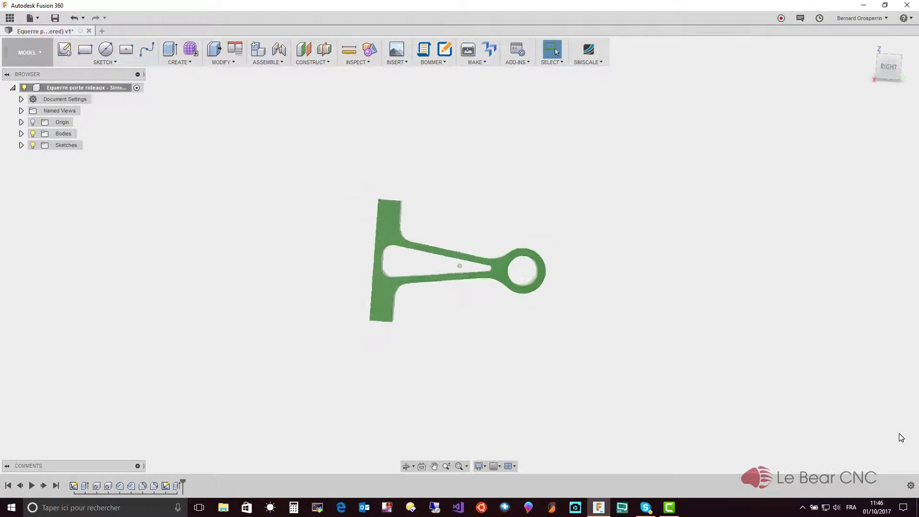
# Step: Shorten the upper end of the mounting plate with an extruded cut of its end face, distance -10 mm
pyautogui.click(405, 227)
pyautogui.rightClick(406, 228)
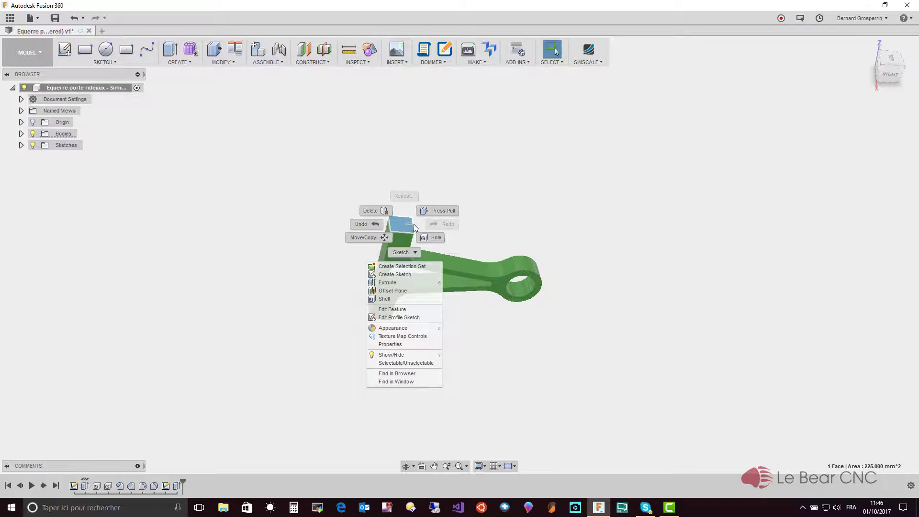
pyautogui.click(395, 282)
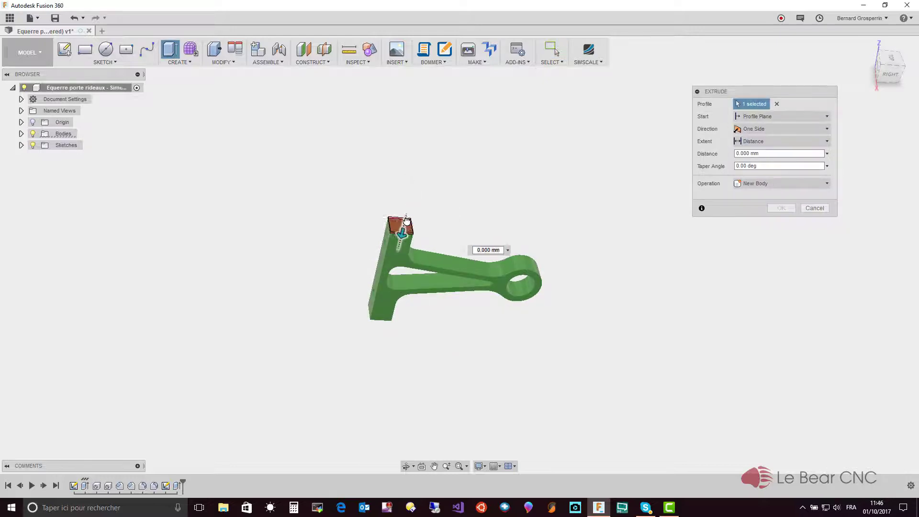
pyautogui.moveTo(406, 220); pyautogui.dragTo(406, 221)
pyautogui.write('-')
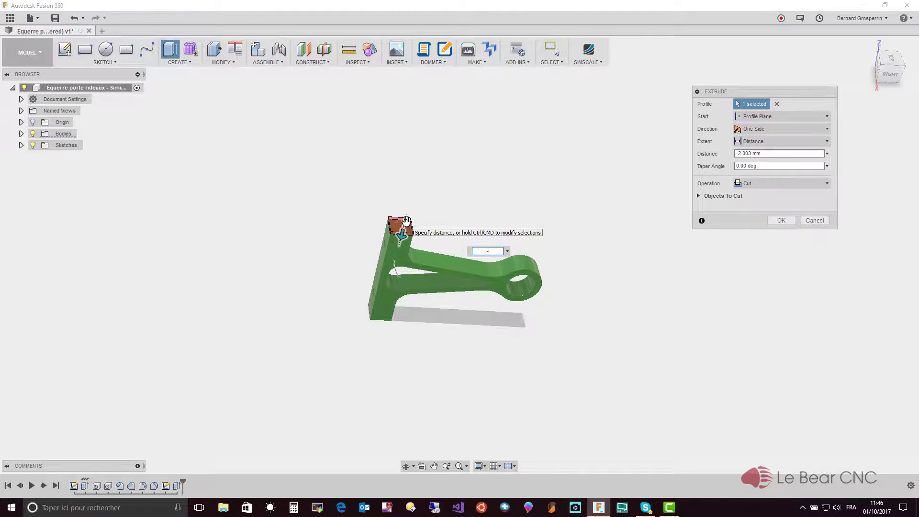
pyautogui.write('5')
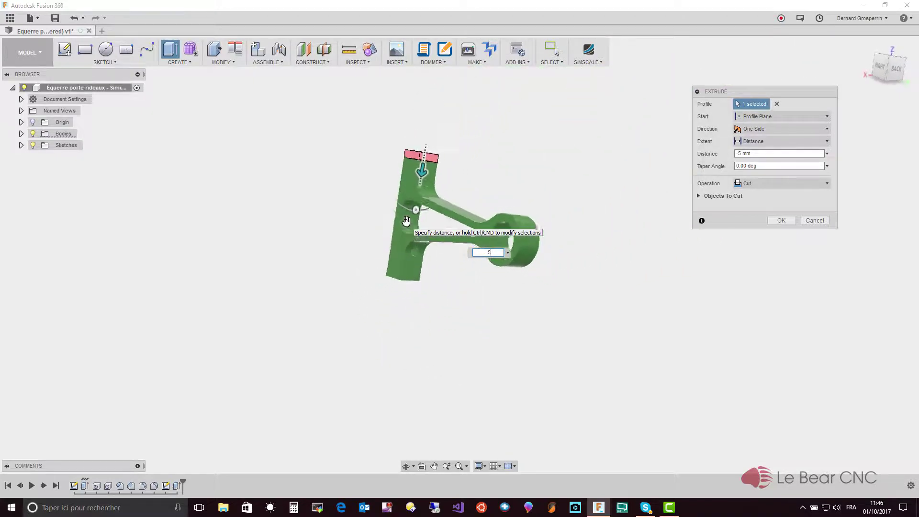
pyautogui.doubleClick(740, 153)
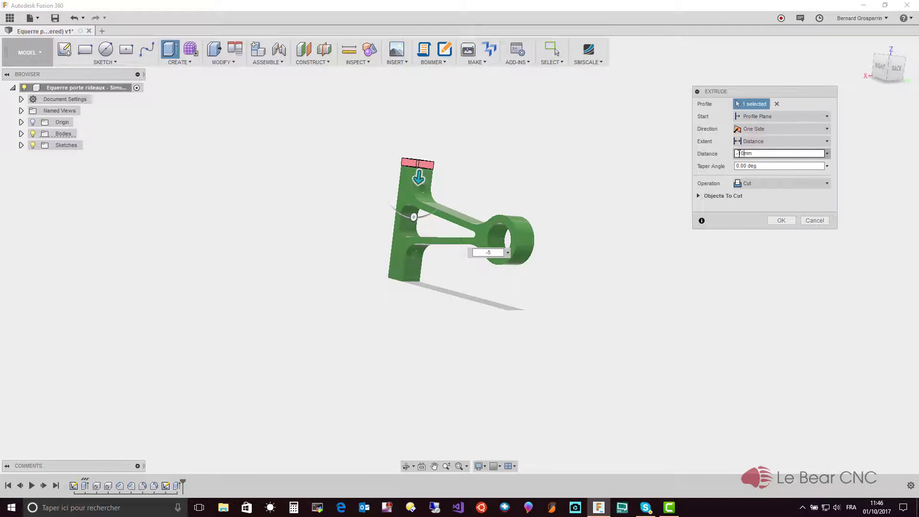
pyautogui.click(781, 221)
# Step: Offset the end face at the lower end of the mounting plate by -10 mm
pyautogui.keyDown('shift'); pyautogui.moveTo(611, 281); pyautogui.dragTo(444, 317, button='middle'); pyautogui.keyUp('shift')
pyautogui.click(441, 311)
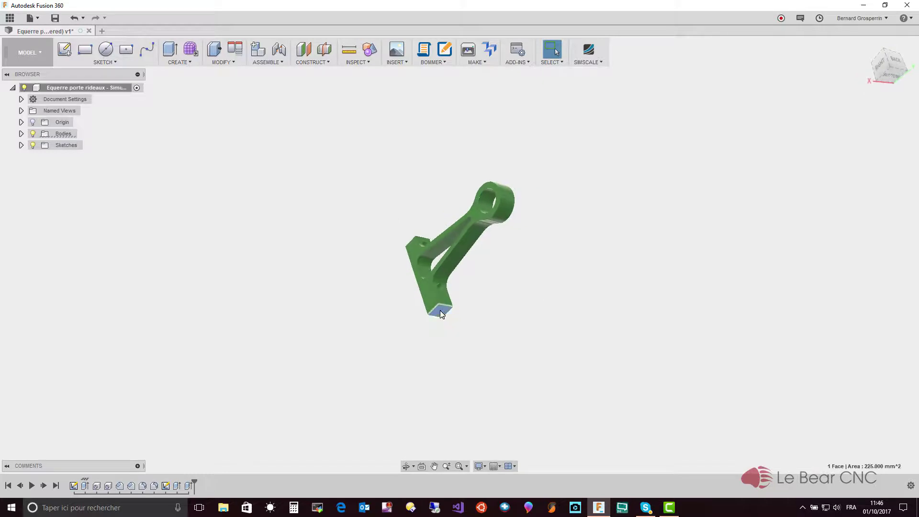
pyautogui.rightClick(439, 310)
pyautogui.click(468, 297)
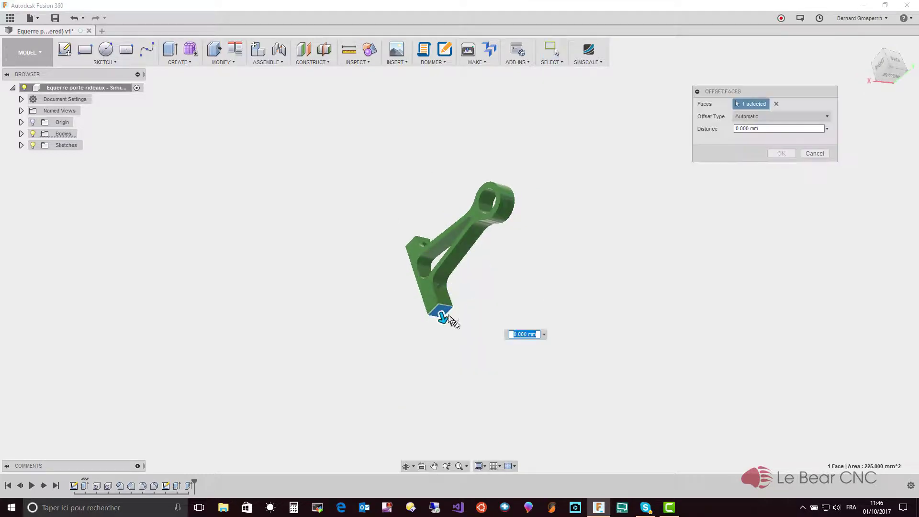
pyautogui.moveTo(441, 318); pyautogui.dragTo(438, 313)
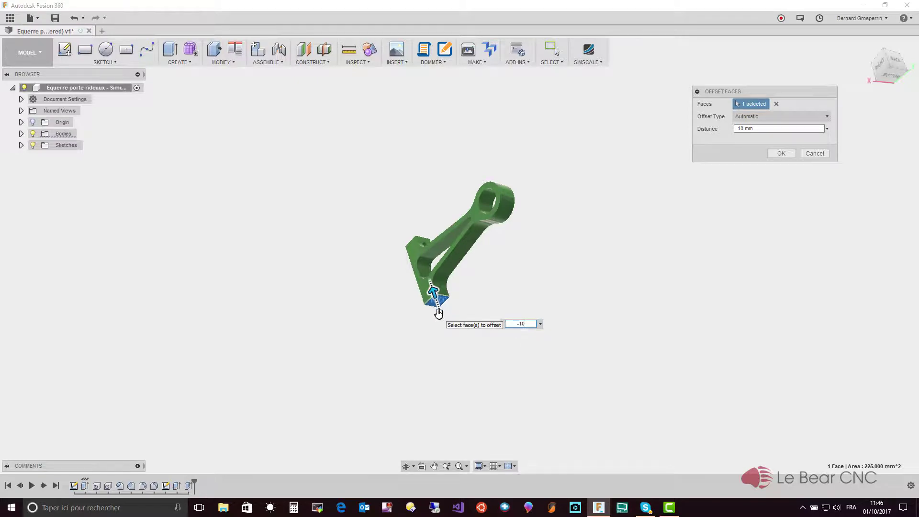
pyautogui.press('Return')
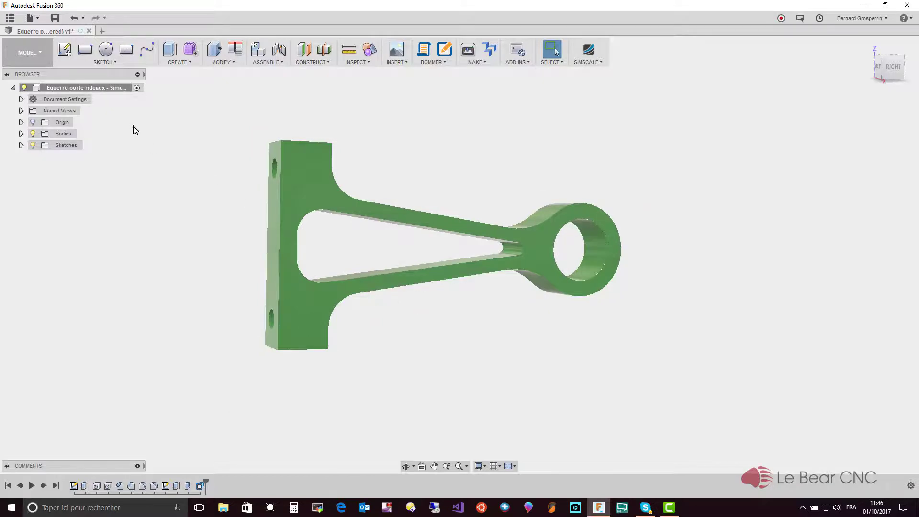
# Step: Switch to the Simulation workspace and regenerate the mesh of Study 2 - Shape Optimization on the modified bracket
pyautogui.click(30, 53)
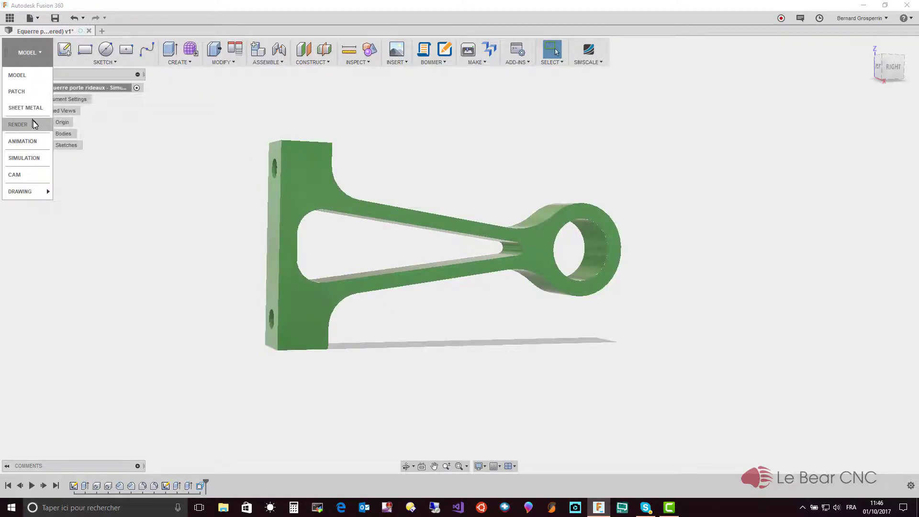
pyautogui.click(34, 160)
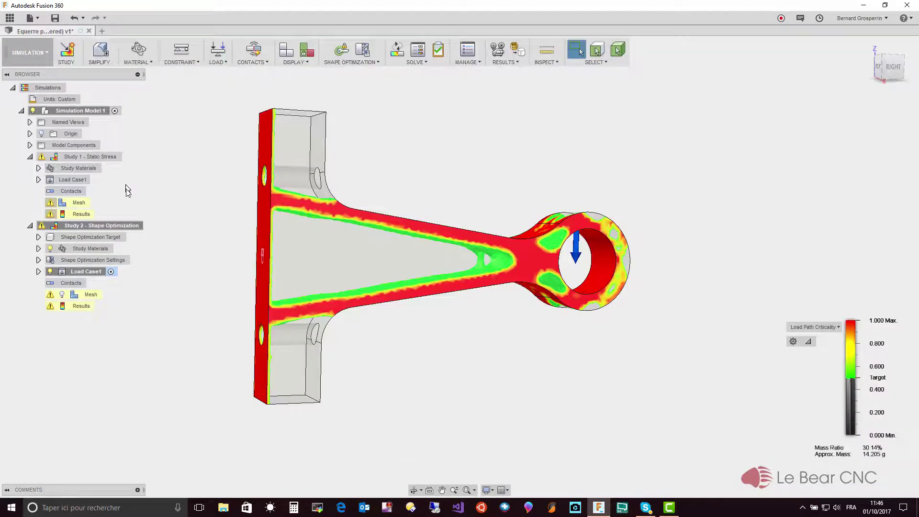
pyautogui.click(79, 203)
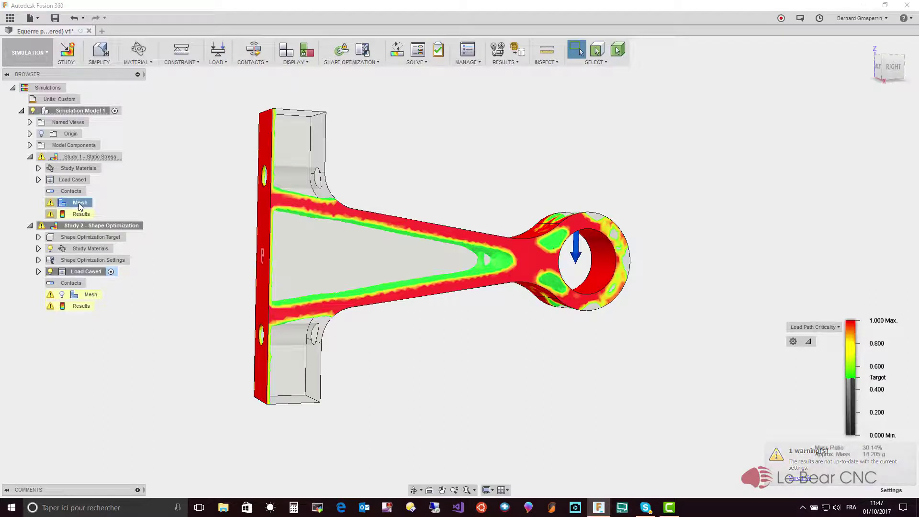
pyautogui.click(159, 177)
pyautogui.click(80, 204)
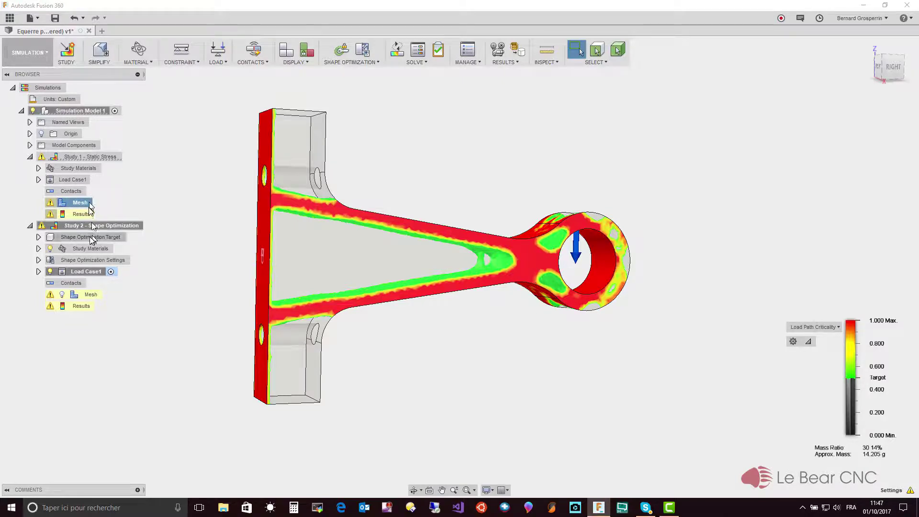
pyautogui.click(86, 296)
pyautogui.rightClick(86, 297)
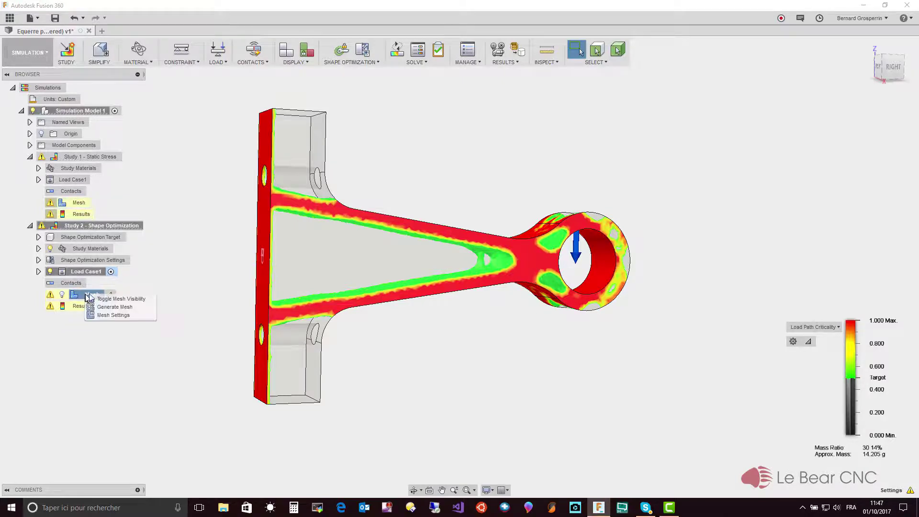
pyautogui.click(114, 307)
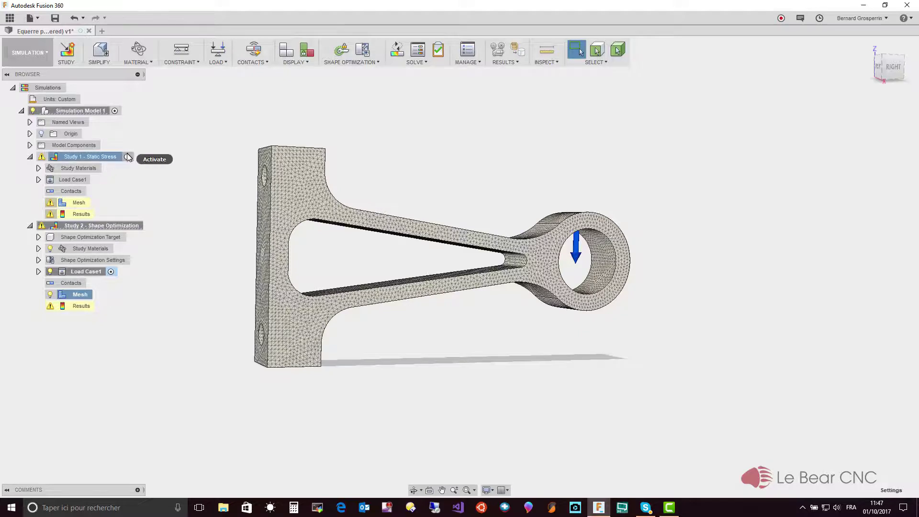
# Step: Activate Study 1 - Static Stress, regenerate its mesh on the modified bracket and hide the mesh
pyautogui.click(127, 157)
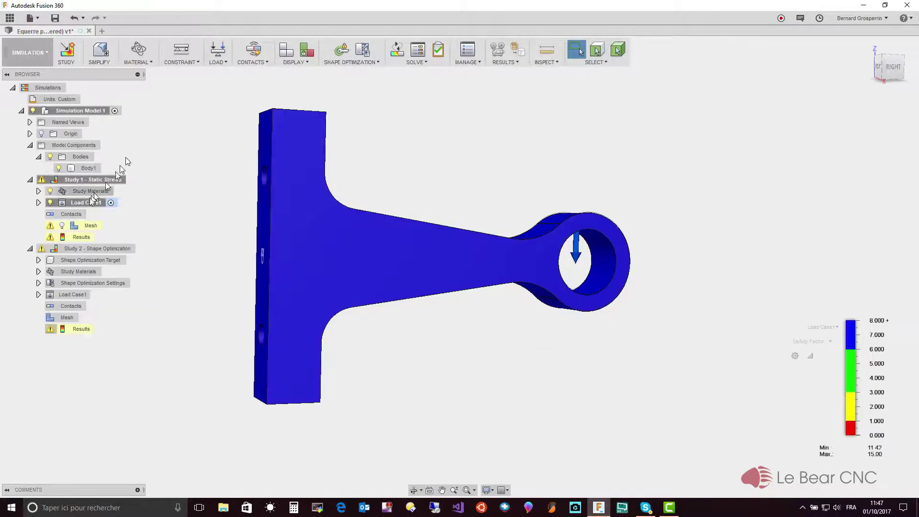
pyautogui.rightClick(84, 228)
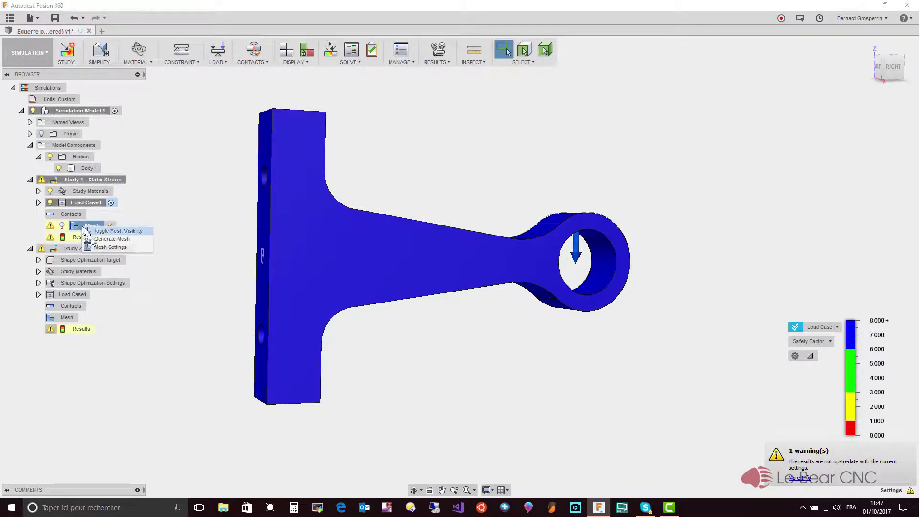
pyautogui.click(95, 240)
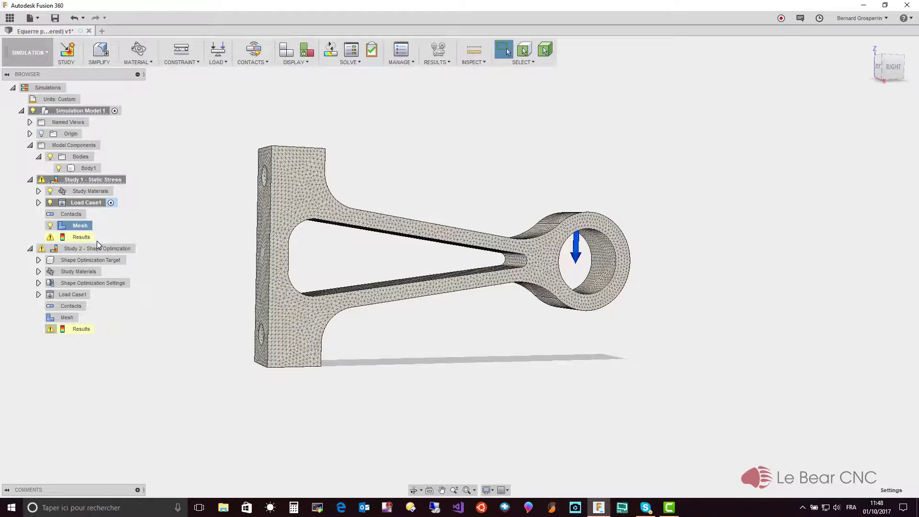
pyautogui.click(49, 226)
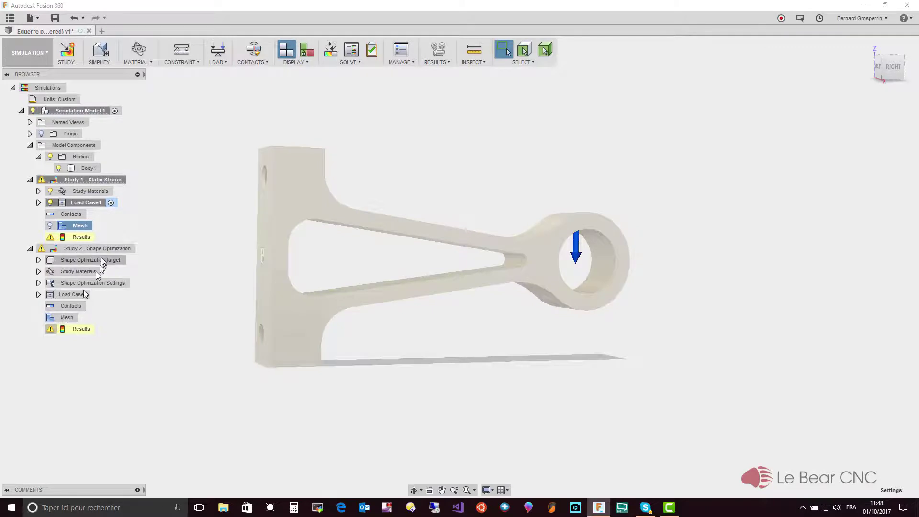
# Step: Solve both the static stress and shape optimization studies on the cloud
pyautogui.click(330, 50)
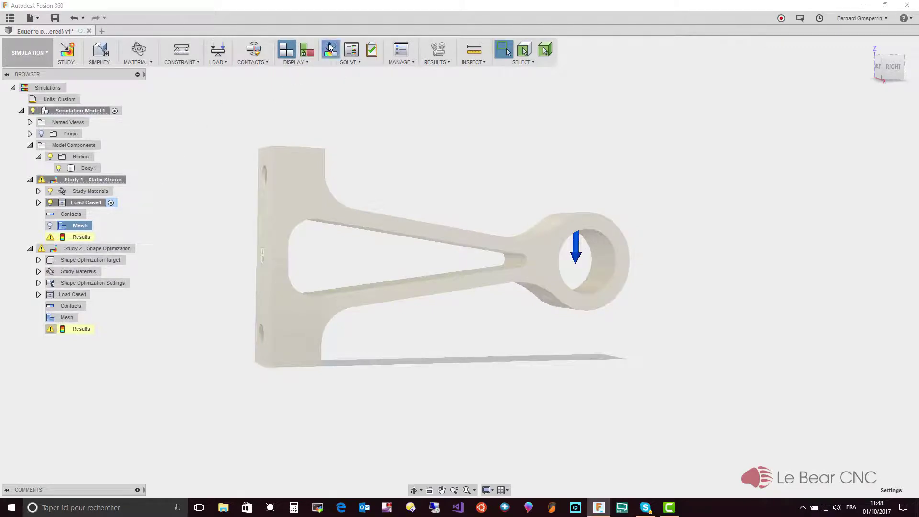
pyautogui.click(299, 220)
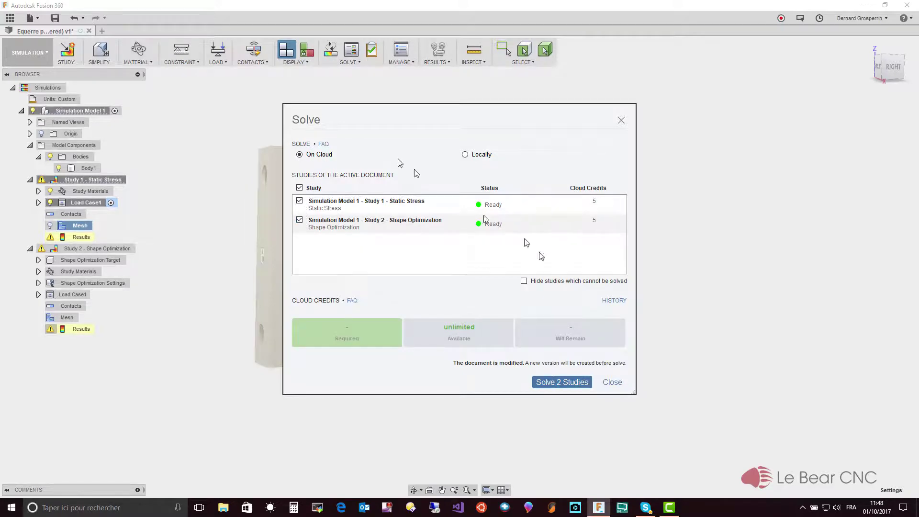
pyautogui.click(561, 381)
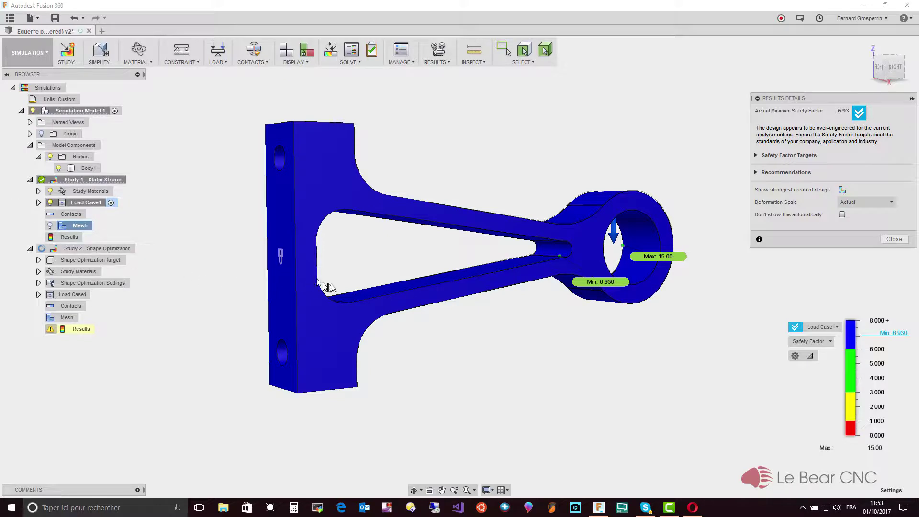
# Step: Examine the safety factor across the bracket in the static stress study, and switch the result plot to Displacement
pyautogui.keyDown('shift'); pyautogui.moveTo(382, 336); pyautogui.dragTo(334, 250, button='middle'); pyautogui.keyUp('shift')
pyautogui.keyDown('shift'); pyautogui.moveTo(488, 252); pyautogui.dragTo(477, 309, button='middle'); pyautogui.keyUp('shift')
pyautogui.keyDown('shift'); pyautogui.moveTo(670, 359); pyautogui.dragTo(733, 363, button='middle'); pyautogui.keyUp('shift')
pyautogui.scroll(-4, 769, 372)
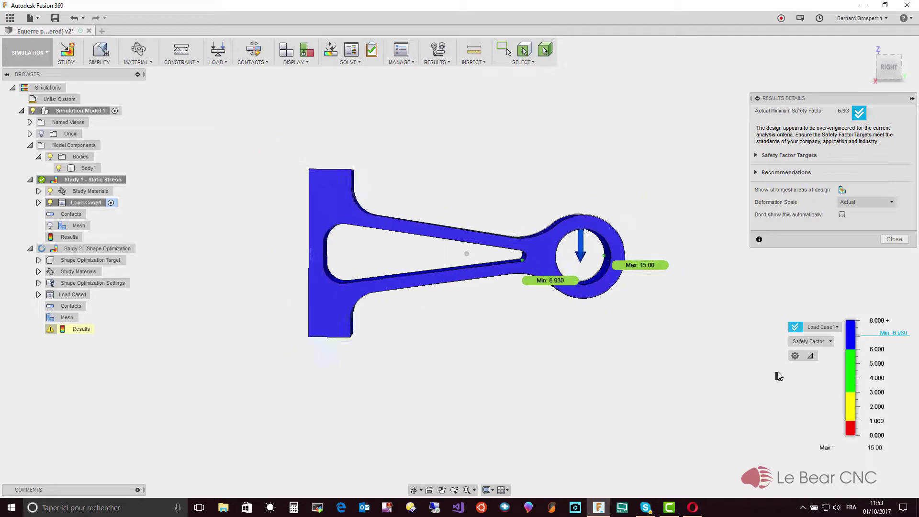
pyautogui.scroll(4, 720, 331)
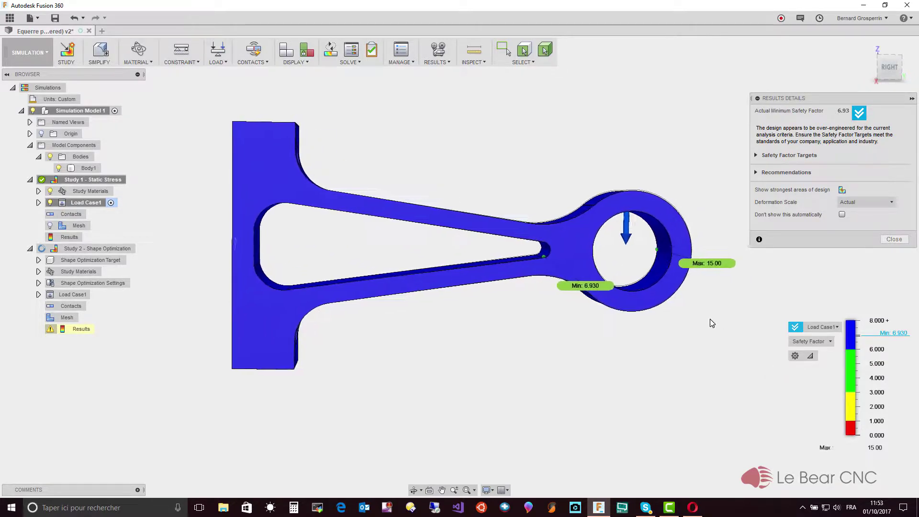
pyautogui.click(830, 341)
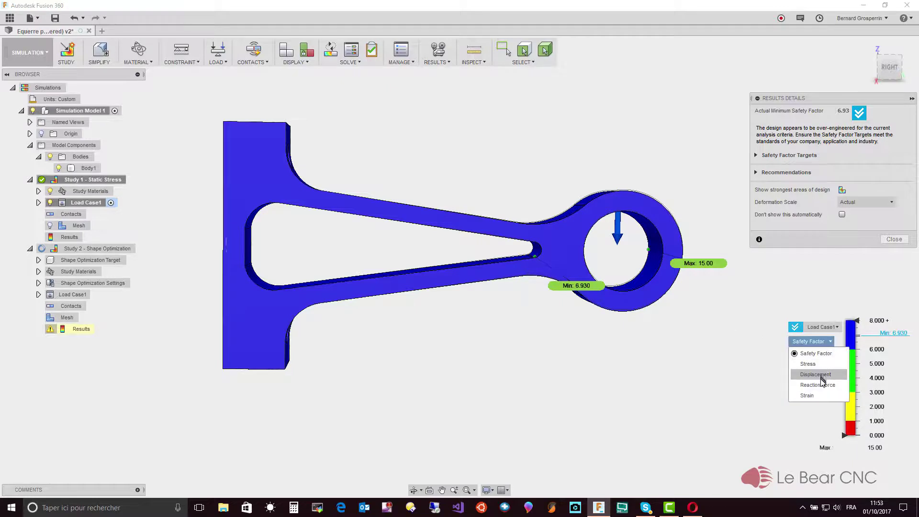
pyautogui.click(815, 375)
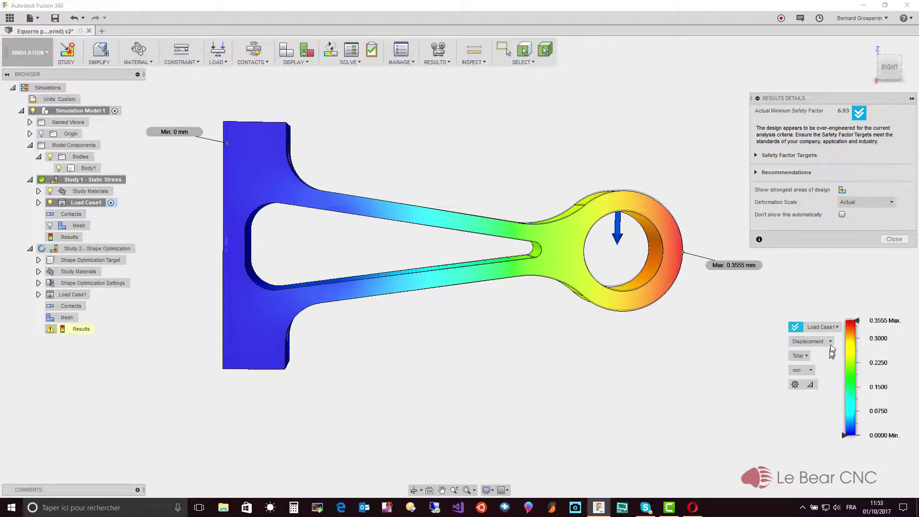
pyautogui.scroll(4, 823, 329)
pyautogui.scroll(-4, 824, 329)
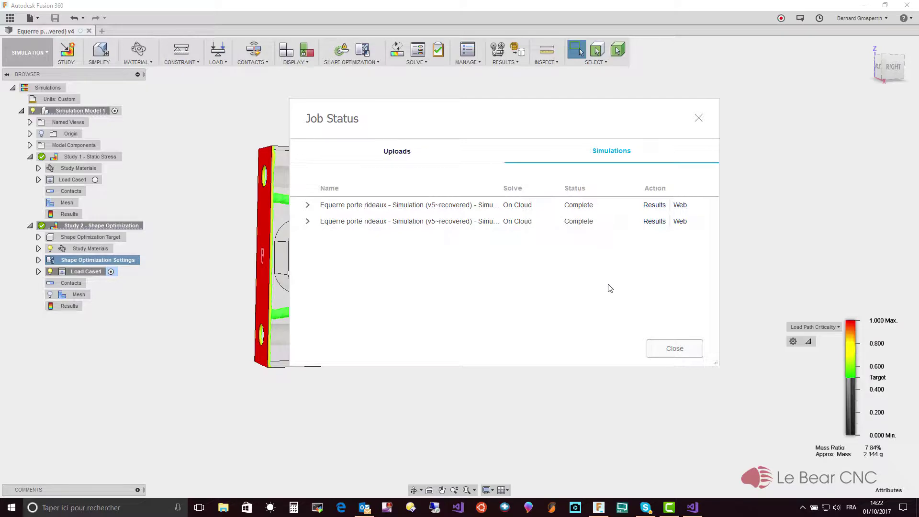
# Step: Dismiss the job status and examine the shape optimization's load path criticality along the arms, mounting plate and ring
pyautogui.click(660, 349)
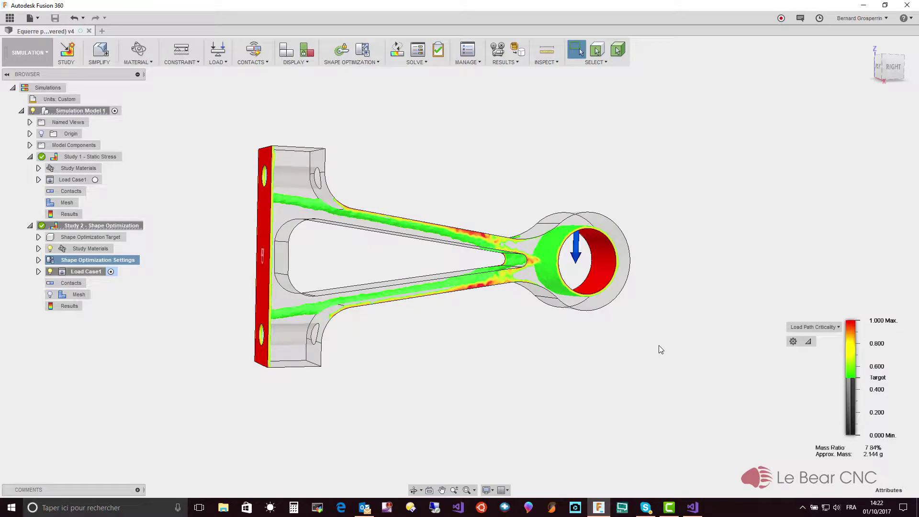
pyautogui.scroll(5, 660, 349)
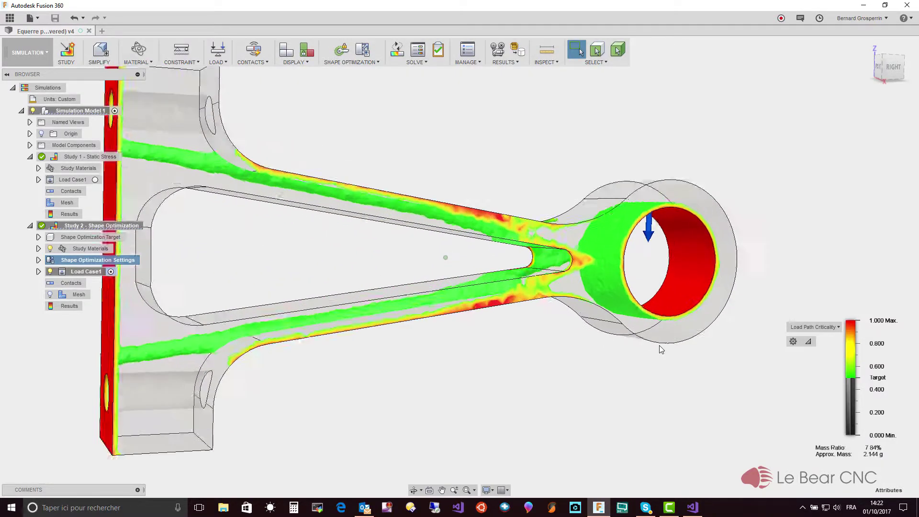
pyautogui.scroll(-4, 660, 349)
pyautogui.press('F6')
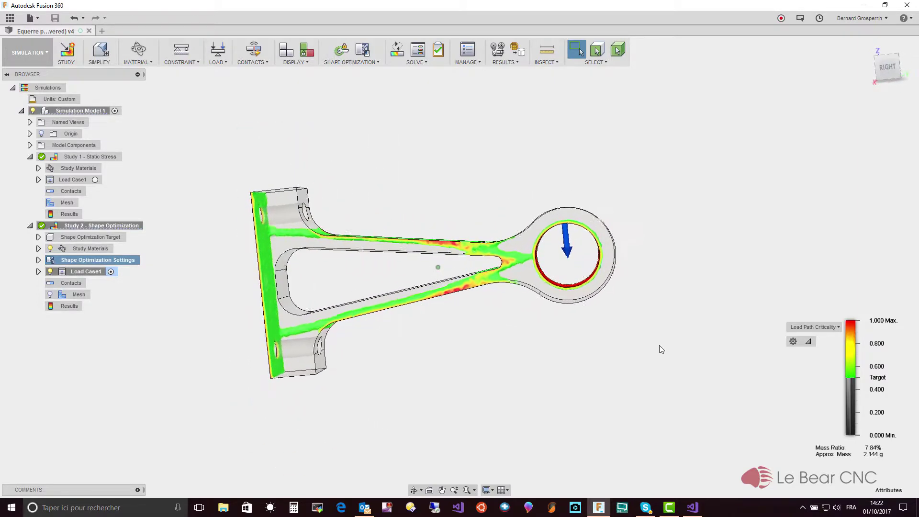
pyautogui.press('F6')
pyautogui.scroll(2, 622, 330)
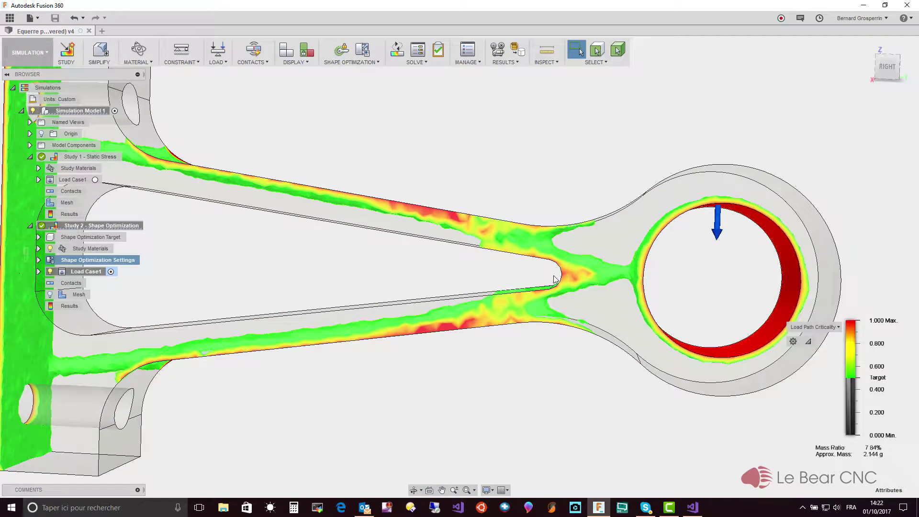
pyautogui.keyDown('shift'); pyautogui.moveTo(415, 276); pyautogui.dragTo(306, 235, button='middle'); pyautogui.keyUp('shift')
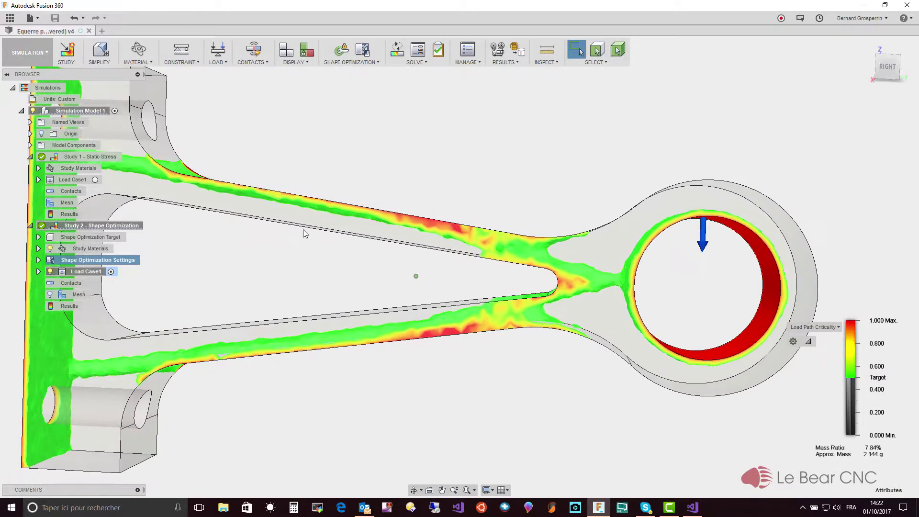
pyautogui.scroll(-3, 294, 319)
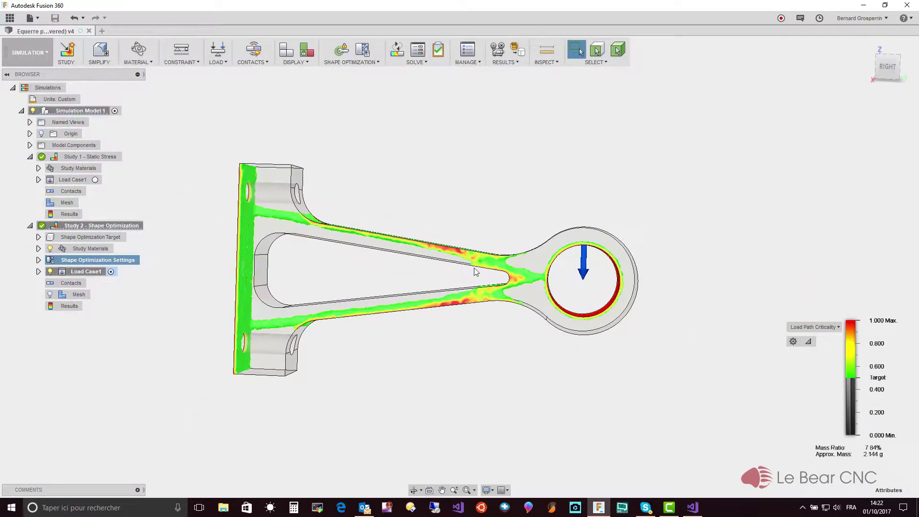
pyautogui.keyDown('shift'); pyautogui.moveTo(508, 286); pyautogui.dragTo(313, 307, button='middle'); pyautogui.keyUp('shift')
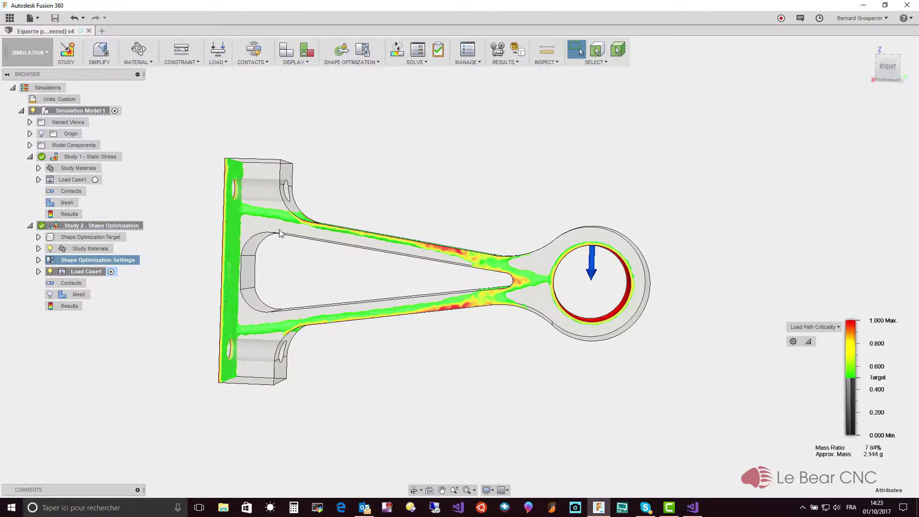
pyautogui.keyDown('shift'); pyautogui.moveTo(279, 230); pyautogui.dragTo(276, 232, button='middle'); pyautogui.keyUp('shift')
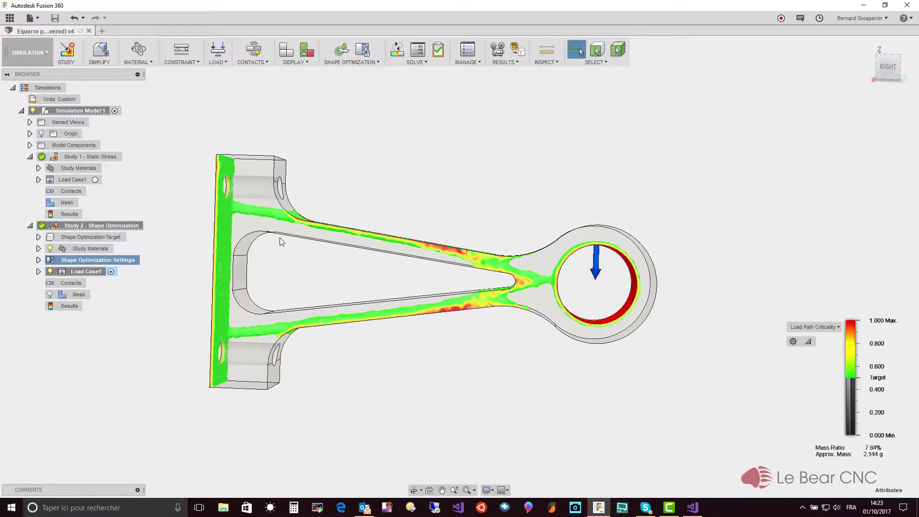
pyautogui.scroll(2, 280, 243)
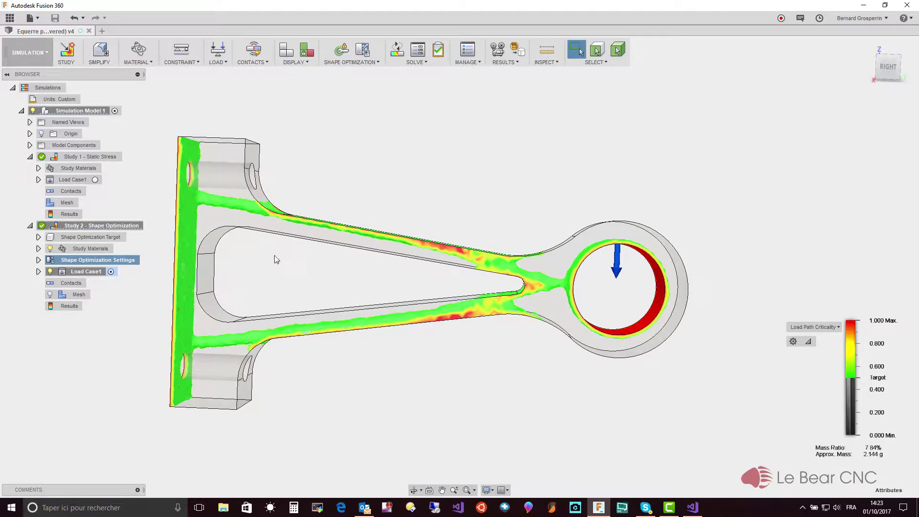
pyautogui.scroll(-4, 261, 314)
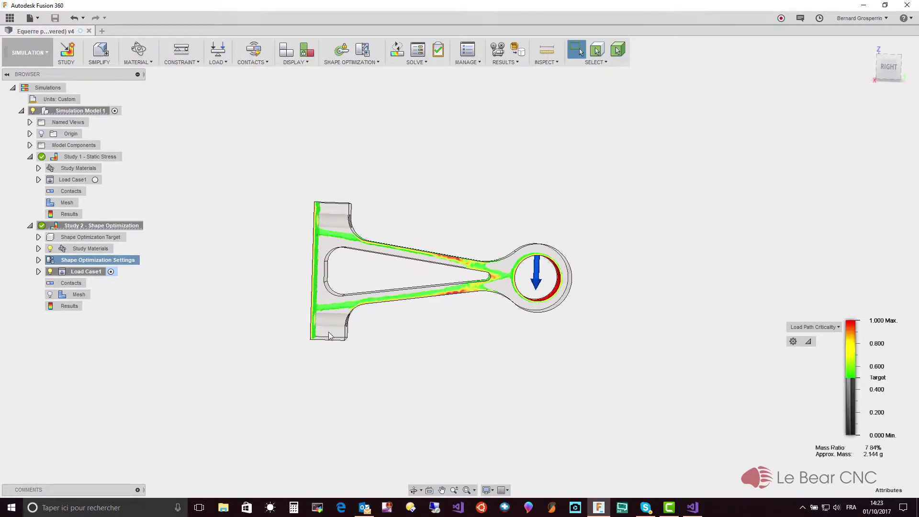
pyautogui.scroll(1, 484, 294)
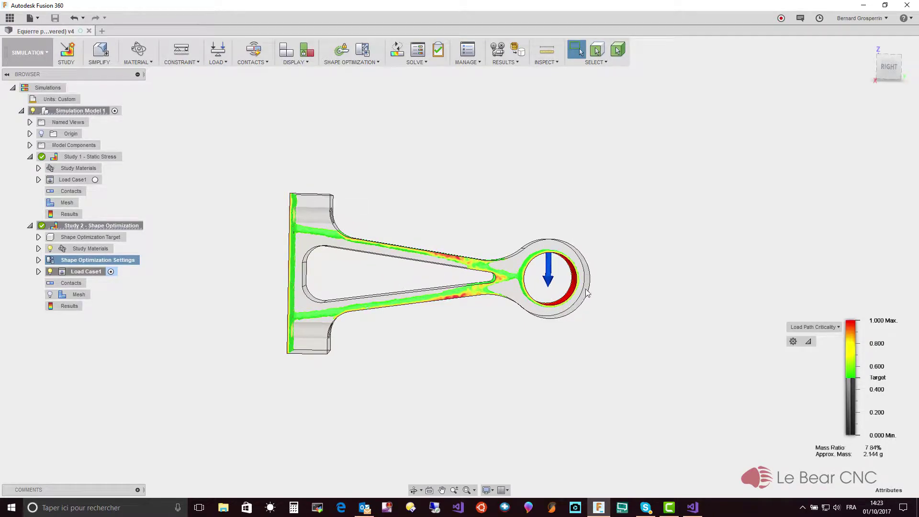
pyautogui.scroll(1, 400, 274)
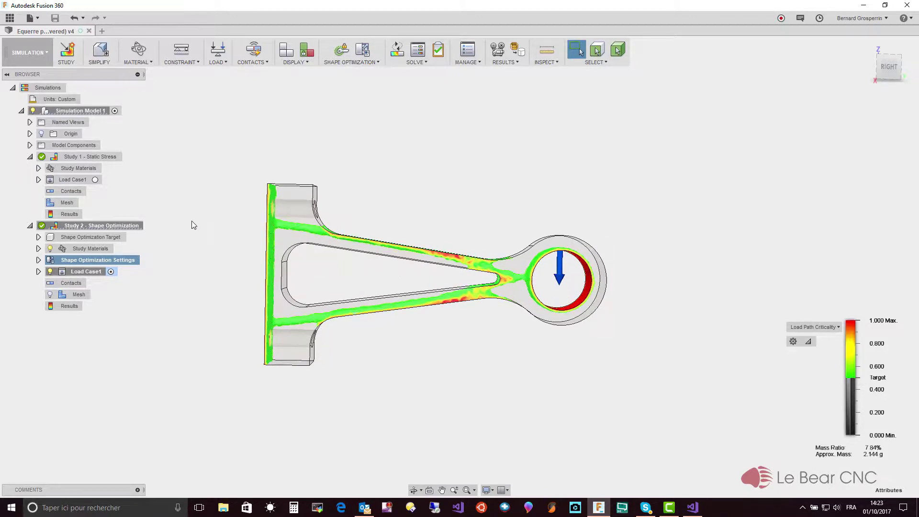
pyautogui.keyDown('shift'); pyautogui.moveTo(200, 245); pyautogui.dragTo(202, 259, button='middle'); pyautogui.keyUp('shift')
pyautogui.keyDown('shift'); pyautogui.moveTo(327, 288); pyautogui.dragTo(335, 279, button='middle'); pyautogui.keyUp('shift')
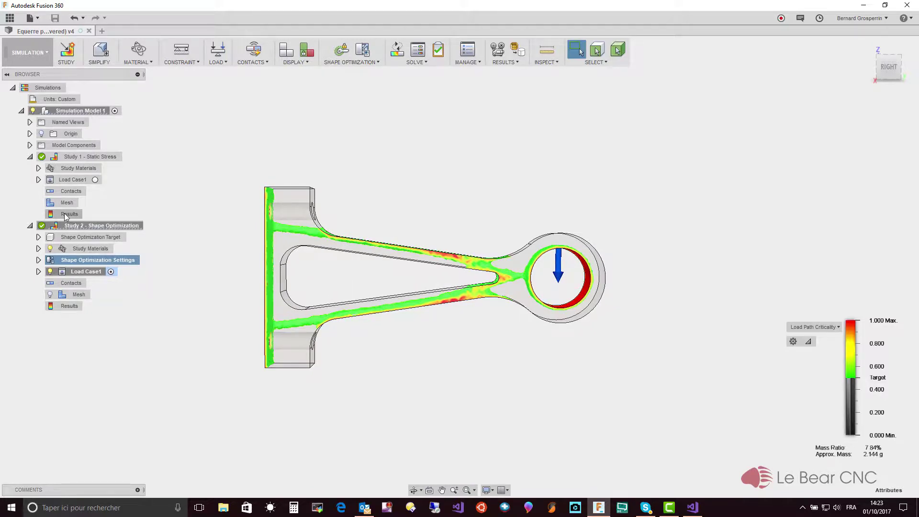
# Step: Activate Study 1 - Static Stress and display its Safety Factor result
pyautogui.click(126, 156)
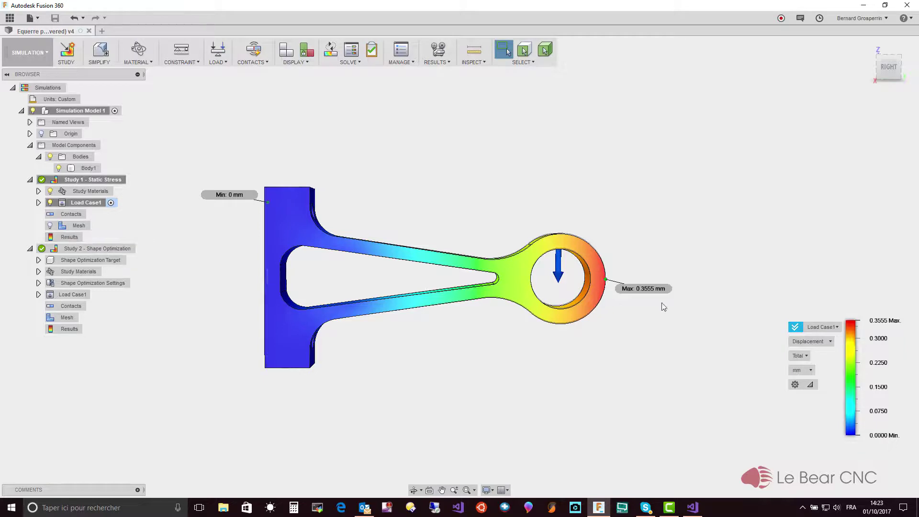
pyautogui.click(830, 341)
pyautogui.click(821, 354)
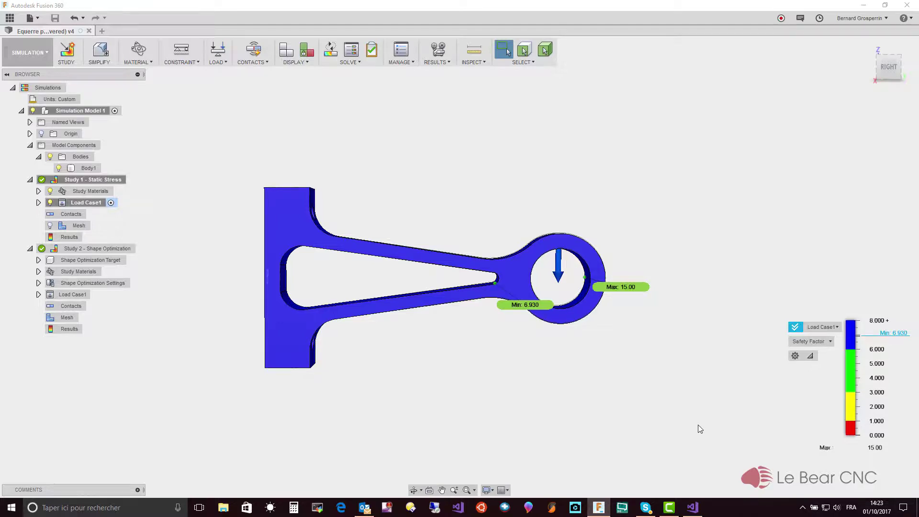
# Step: Switch the static stress result plot from Safety Factor to Displacement
pyautogui.scroll(5, 698, 425)
pyautogui.scroll(-3, 699, 425)
pyautogui.scroll(-2, 700, 424)
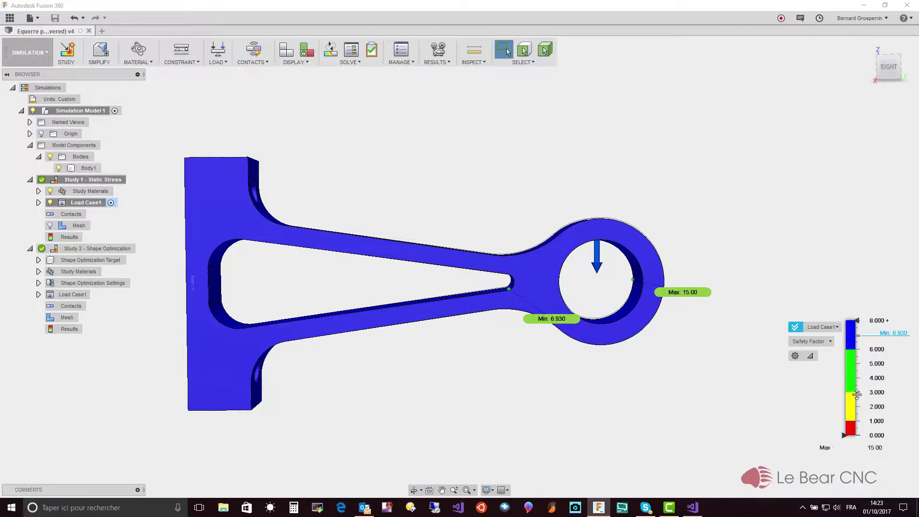
pyautogui.click(831, 343)
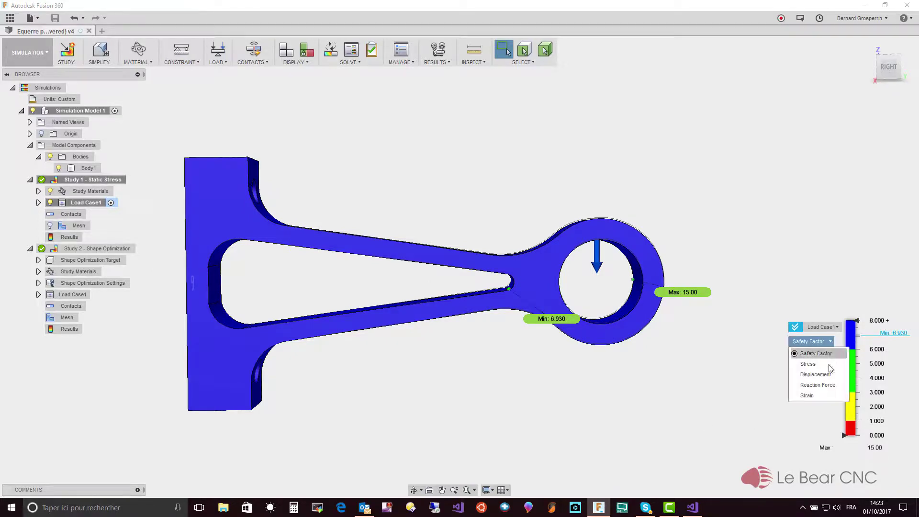
pyautogui.click(826, 377)
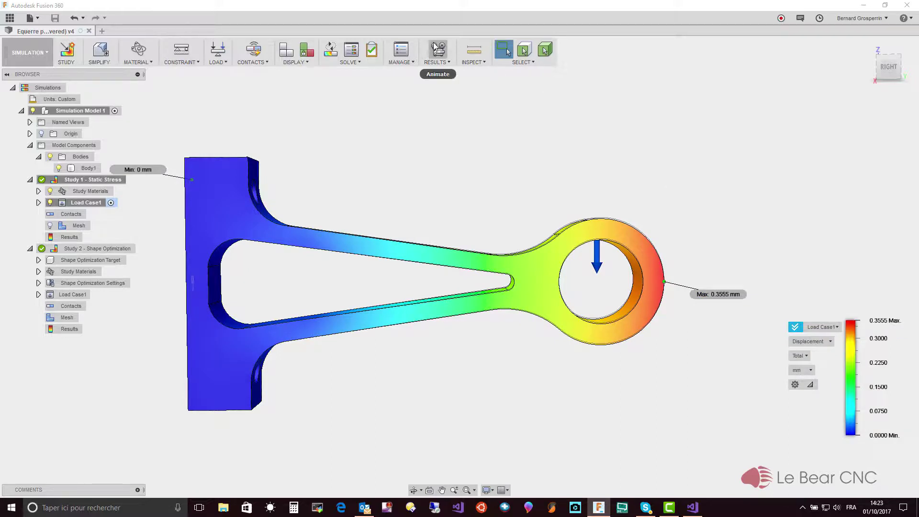
# Step: Play an animation of the bracket's displacement result at Normal speed, and close the animation without keeping it
pyautogui.click(447, 62)
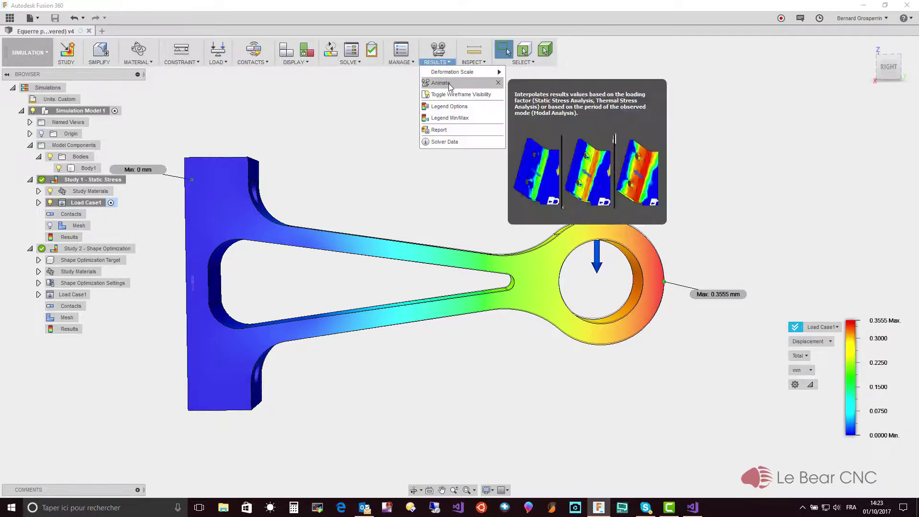
pyautogui.click(449, 83)
pyautogui.moveTo(774, 176); pyautogui.dragTo(725, 183)
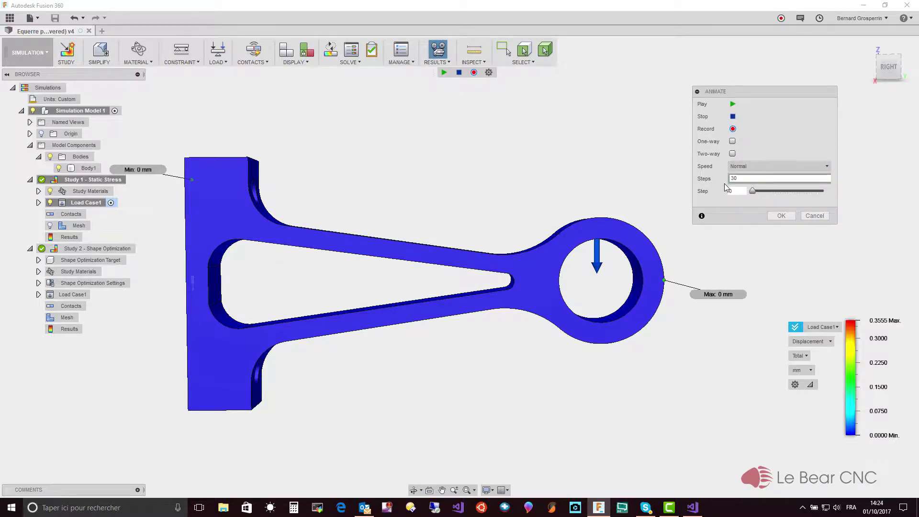
pyautogui.click(826, 165)
pyautogui.click(828, 166)
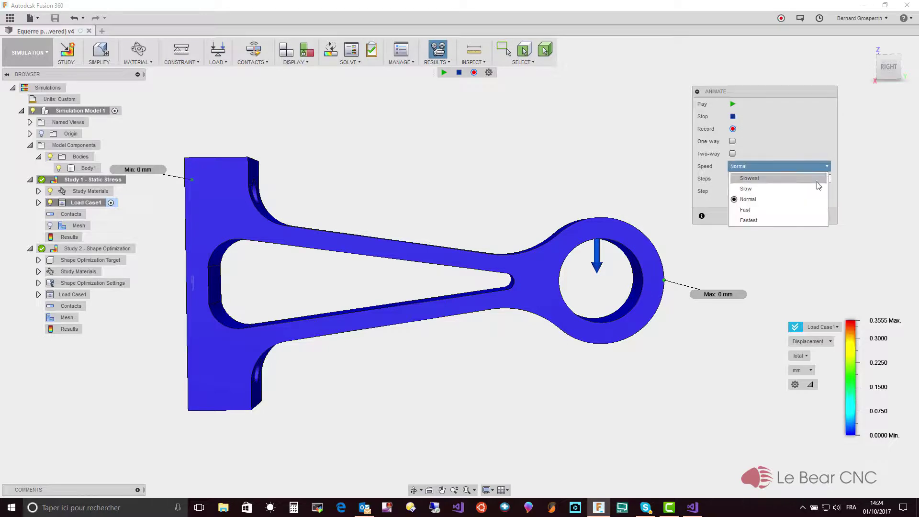
pyautogui.click(773, 198)
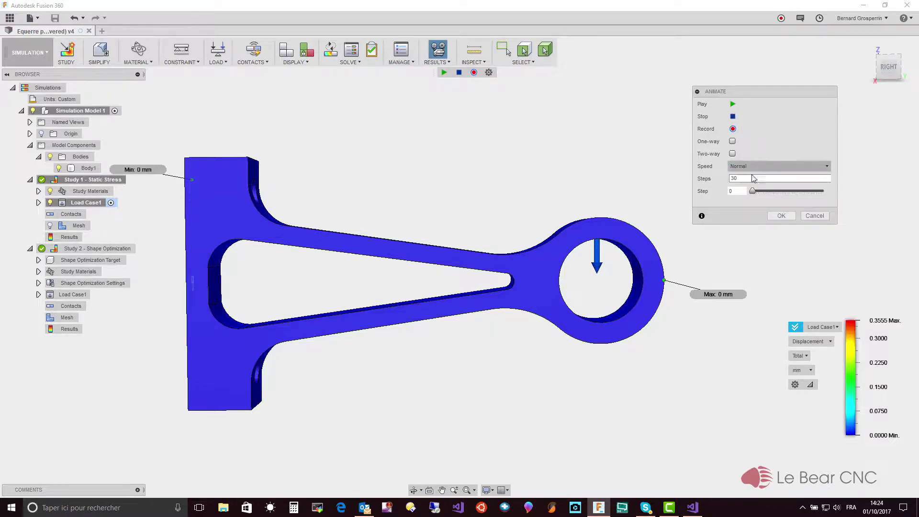
pyautogui.click(732, 104)
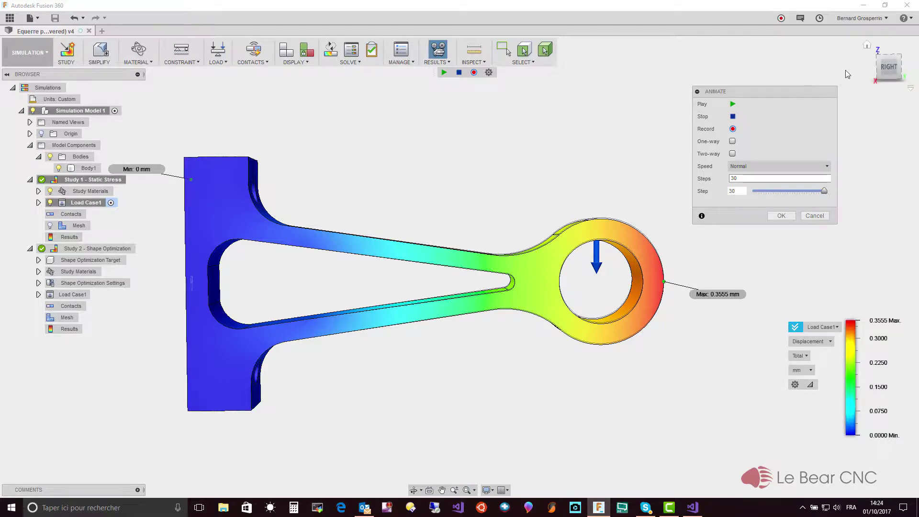
pyautogui.click(809, 215)
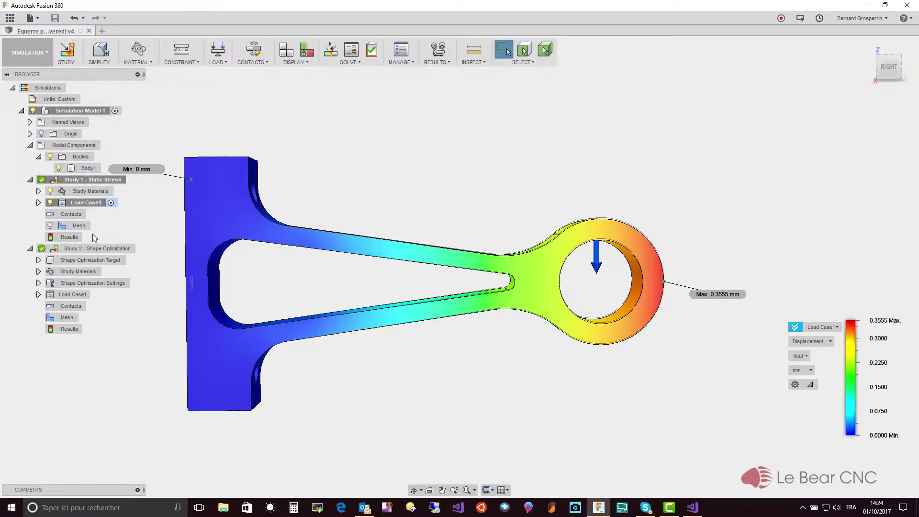
# Step: Review the physical properties of Body1, including its mass and volume, and dismiss them
pyautogui.rightClick(79, 167)
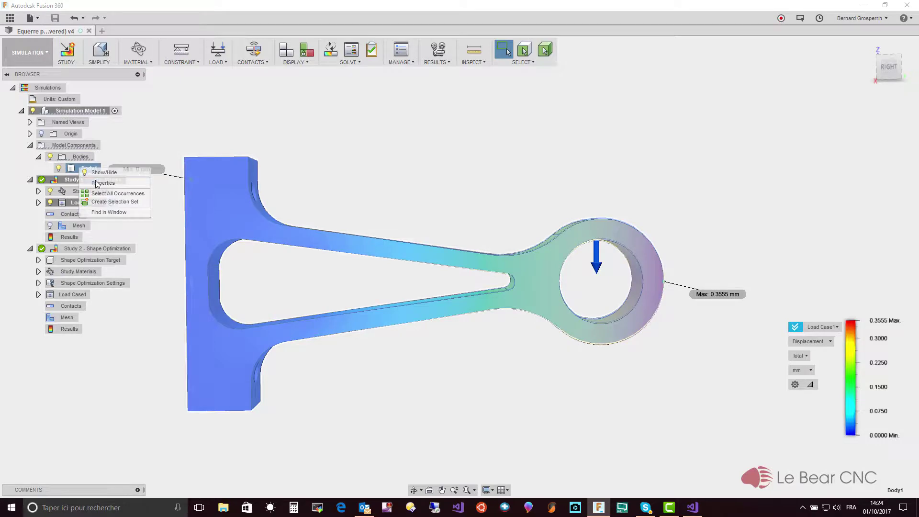
pyautogui.click(99, 182)
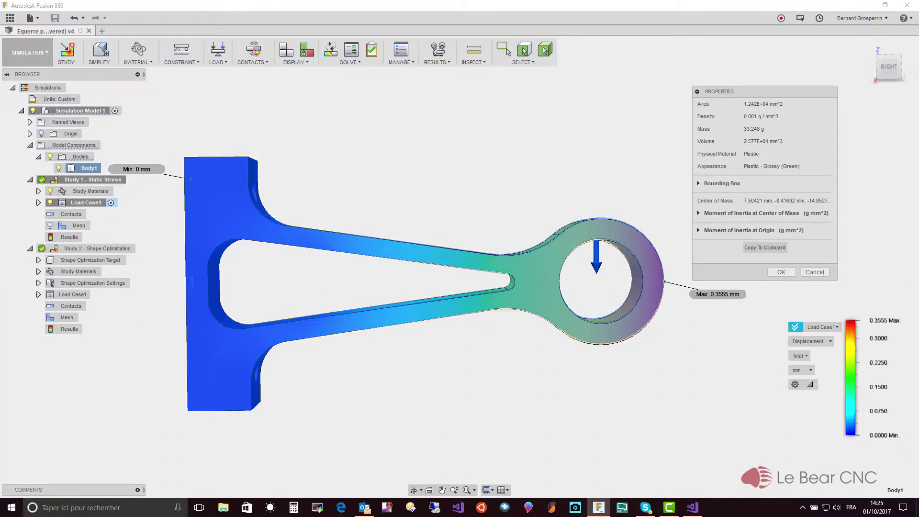
pyautogui.click(814, 274)
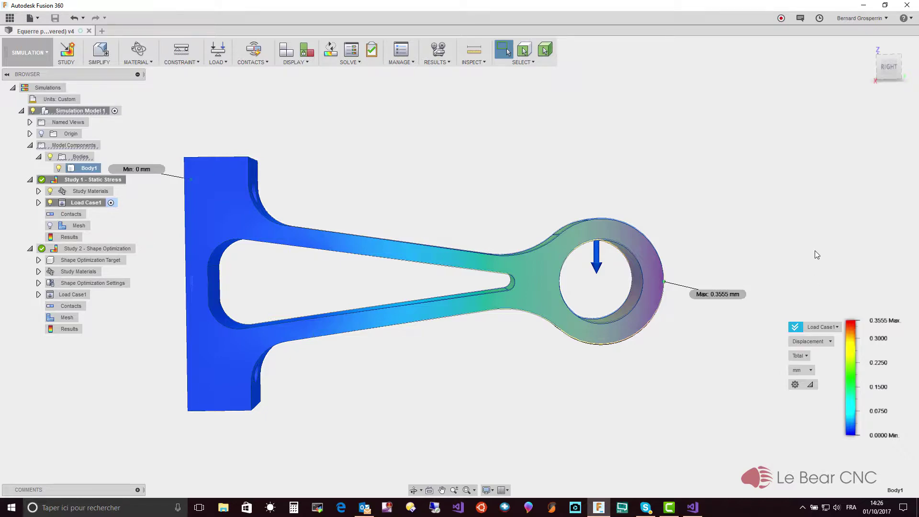
# Step: Review the Preview functionality options in the preferences, such as Simulation - Advanced Study types, and close the preferences
pyautogui.click(876, 20)
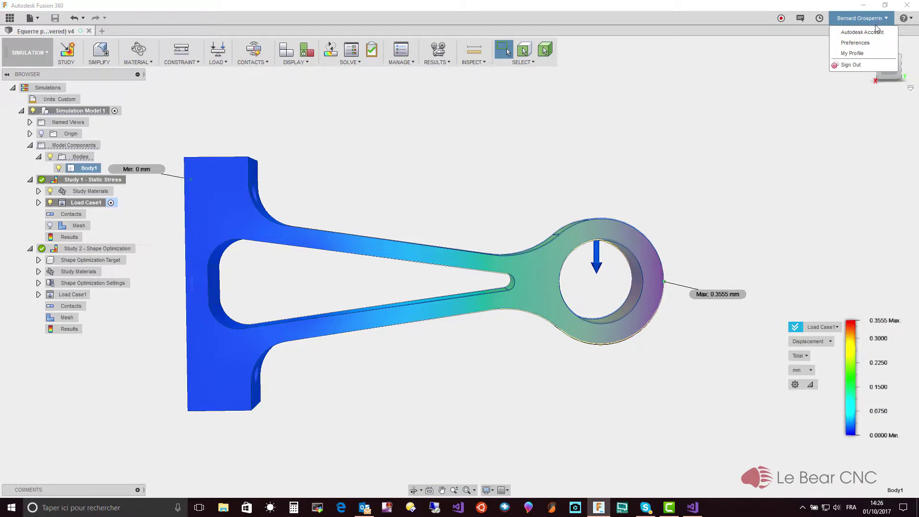
pyautogui.click(870, 43)
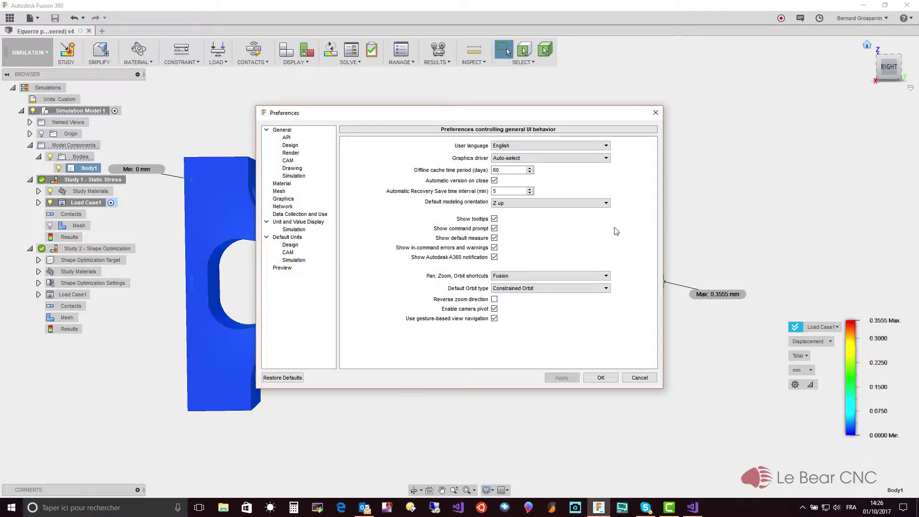
pyautogui.click(283, 268)
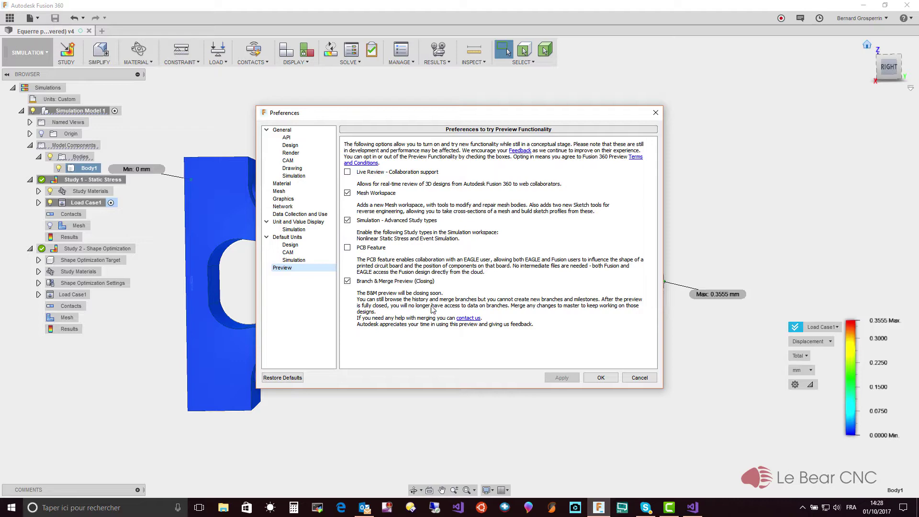
pyautogui.click(601, 377)
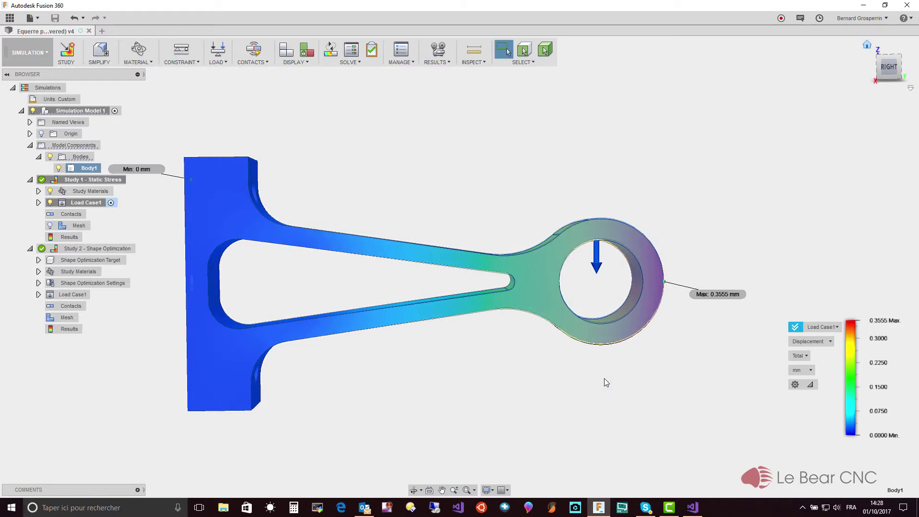